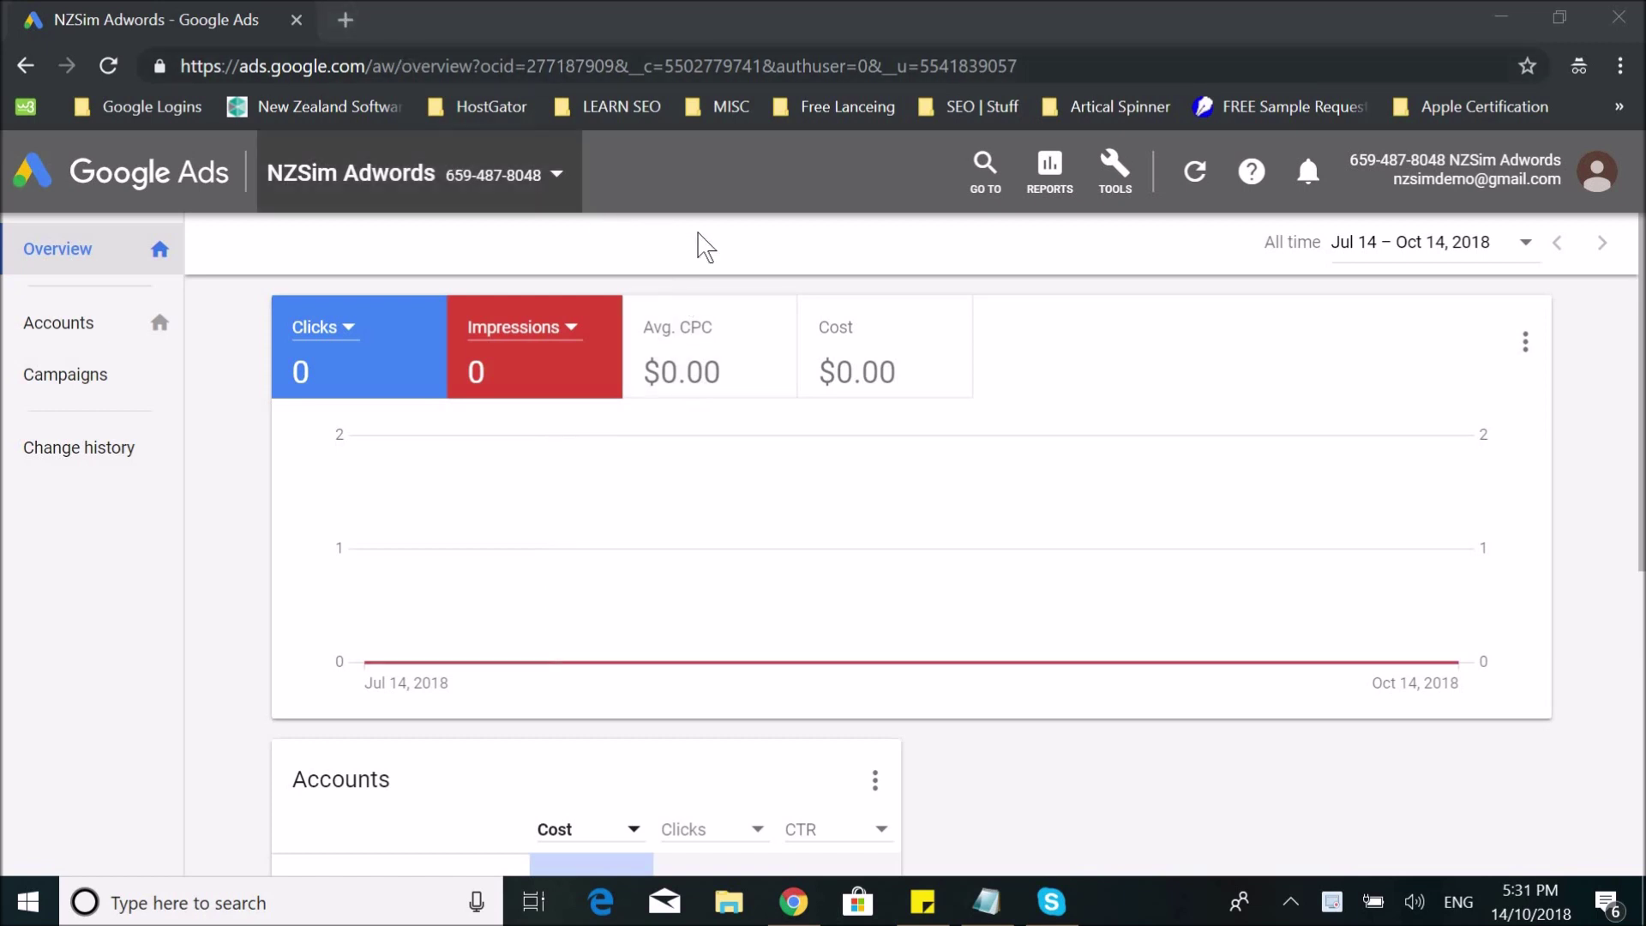
- Open the nzfix.co.nz account from the manager account's list of linked accounts
left_click_drag(1394, 180, 1513, 189)
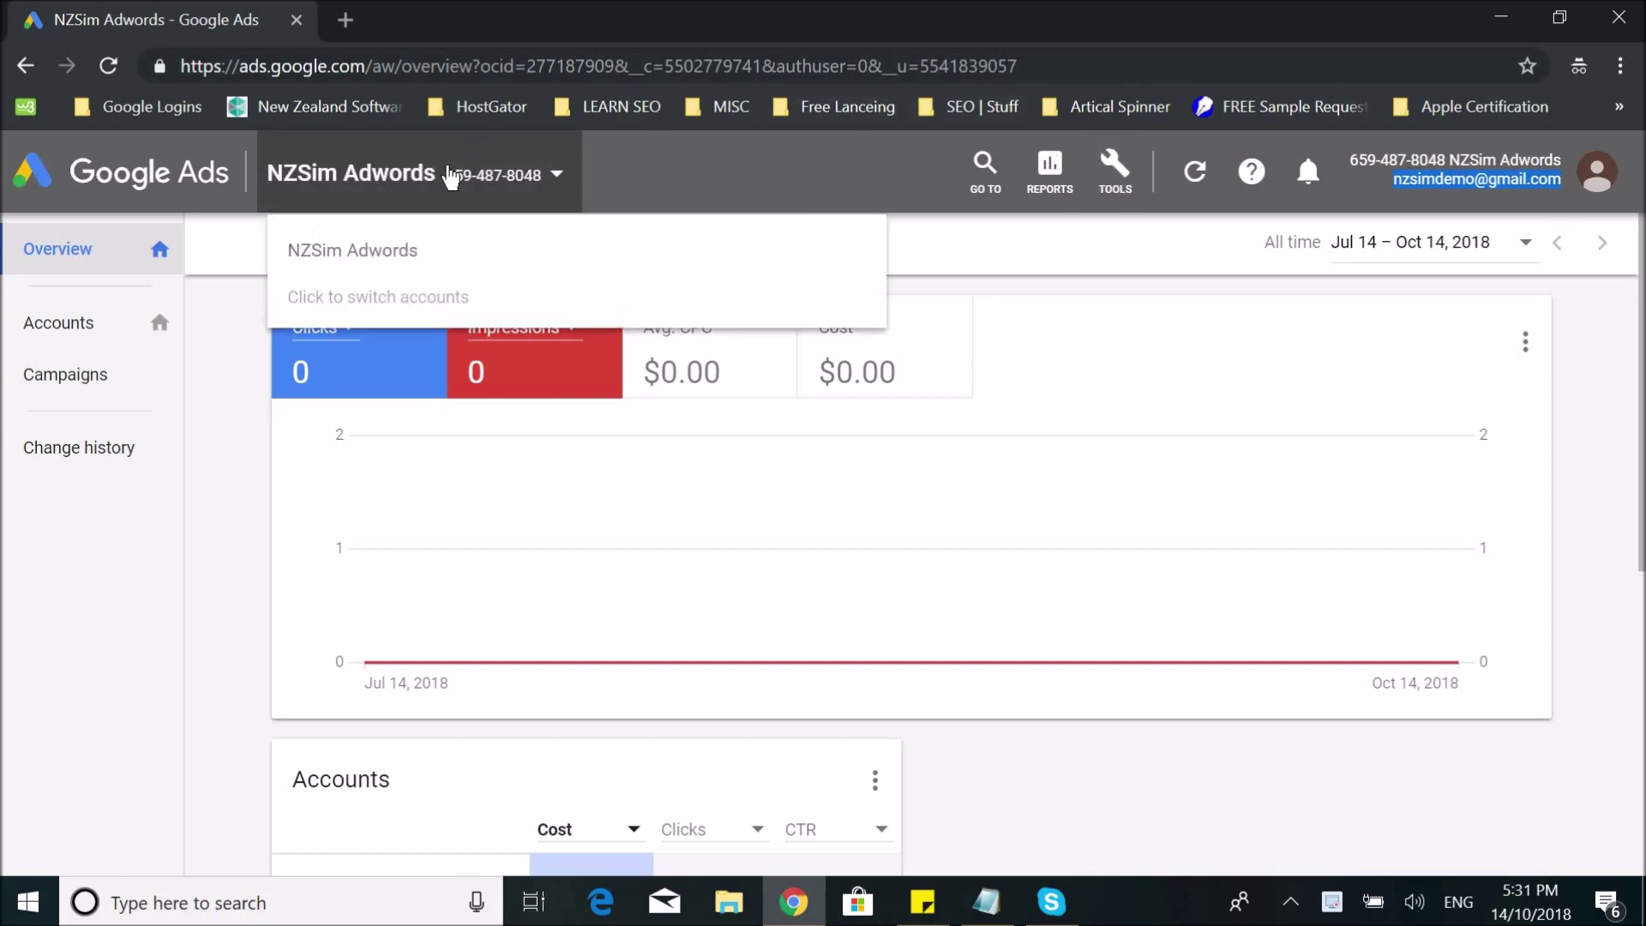
left_click(49, 327)
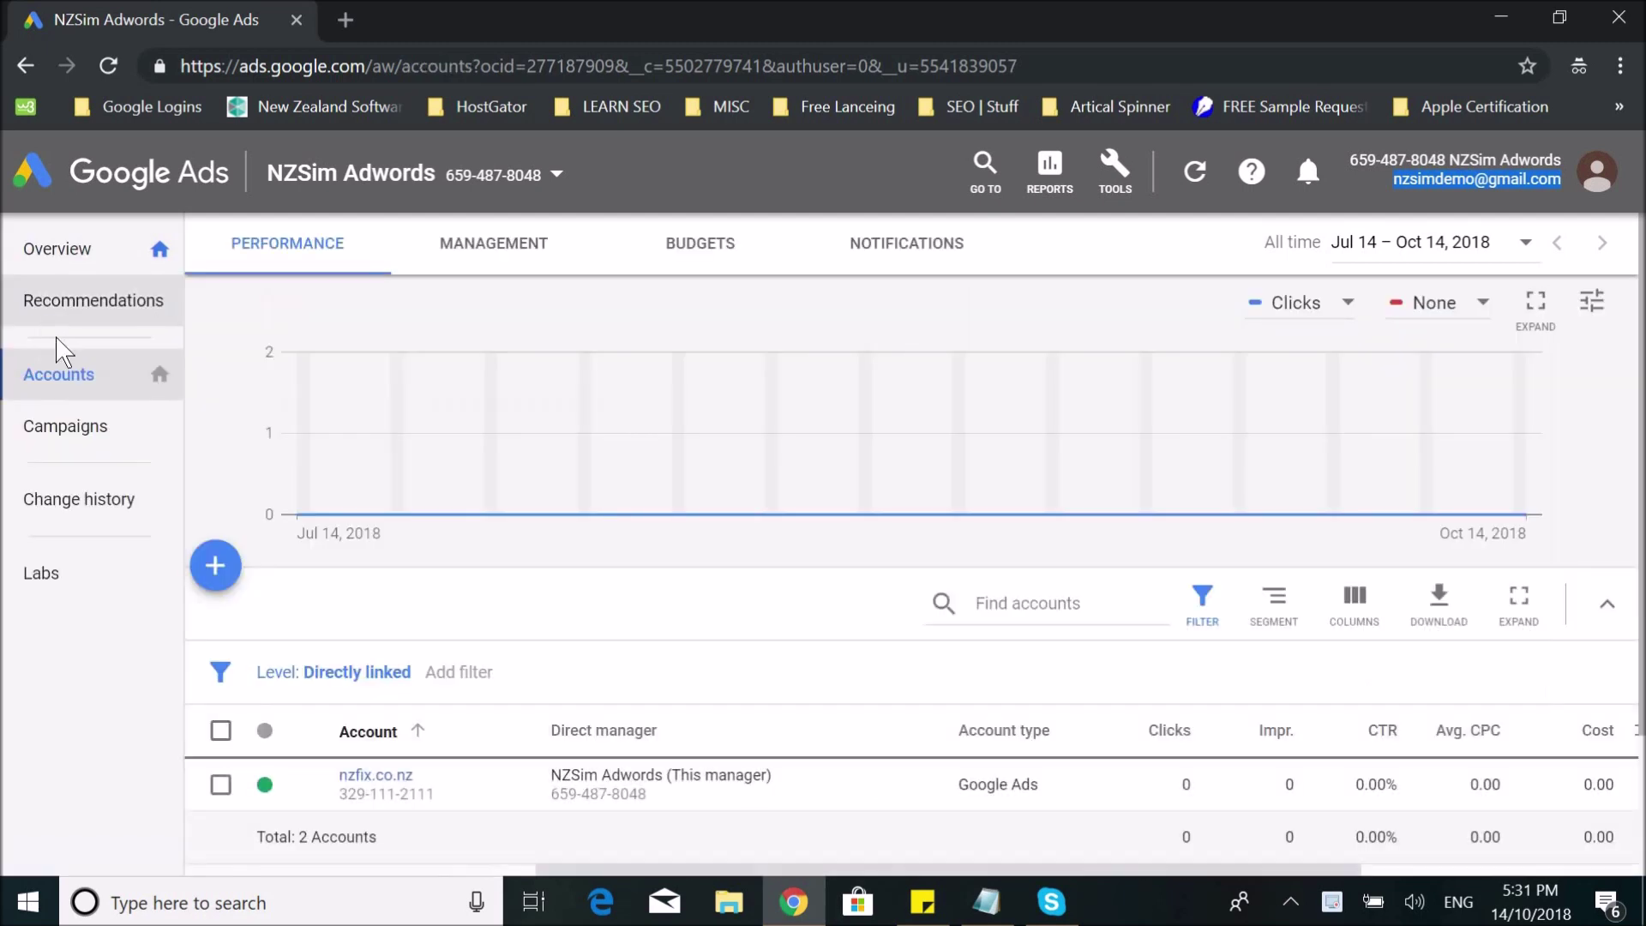
scroll(449, 439, "down", 2)
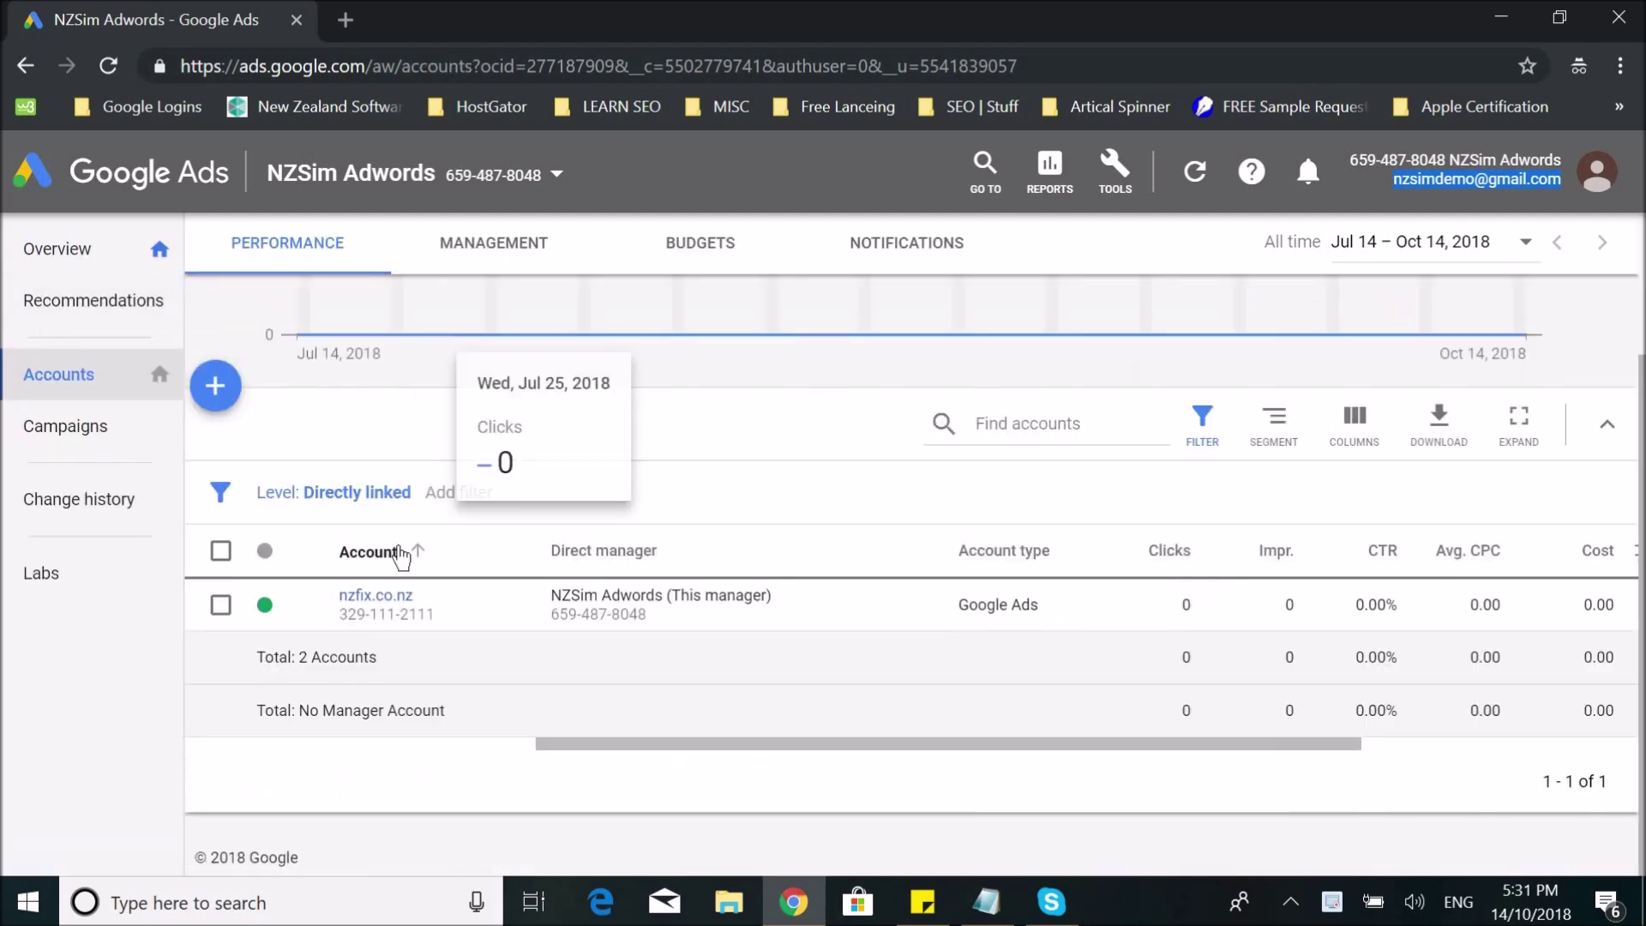
left_click(378, 595)
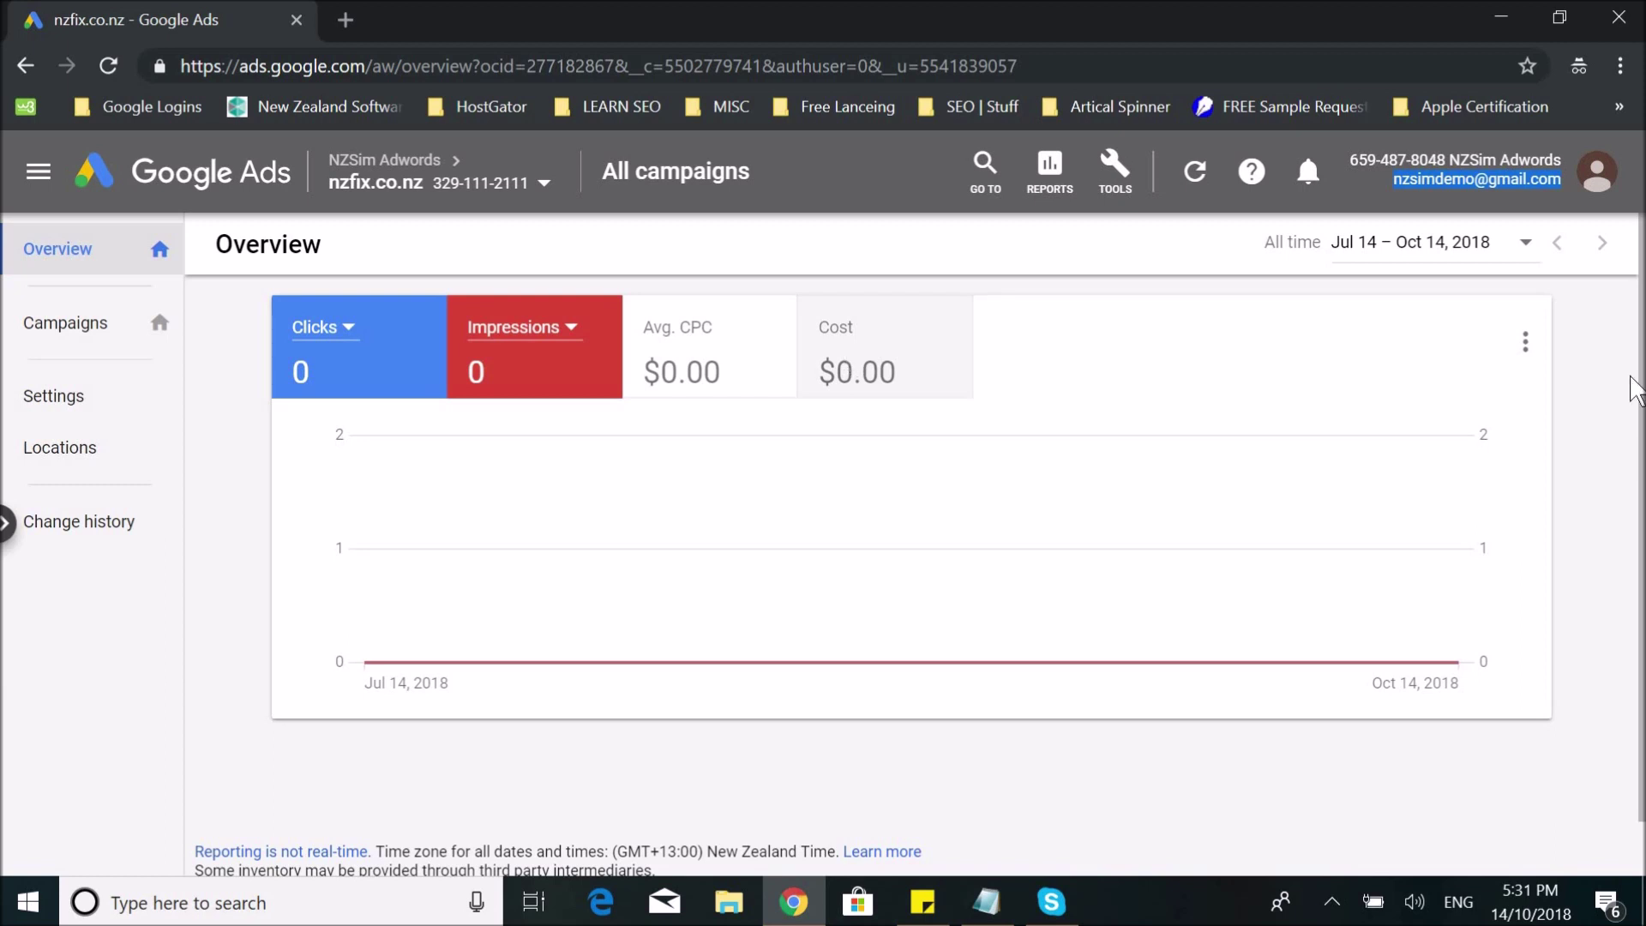
- Open Keyword Planner for this account and start finding new keywords
left_click(1124, 187)
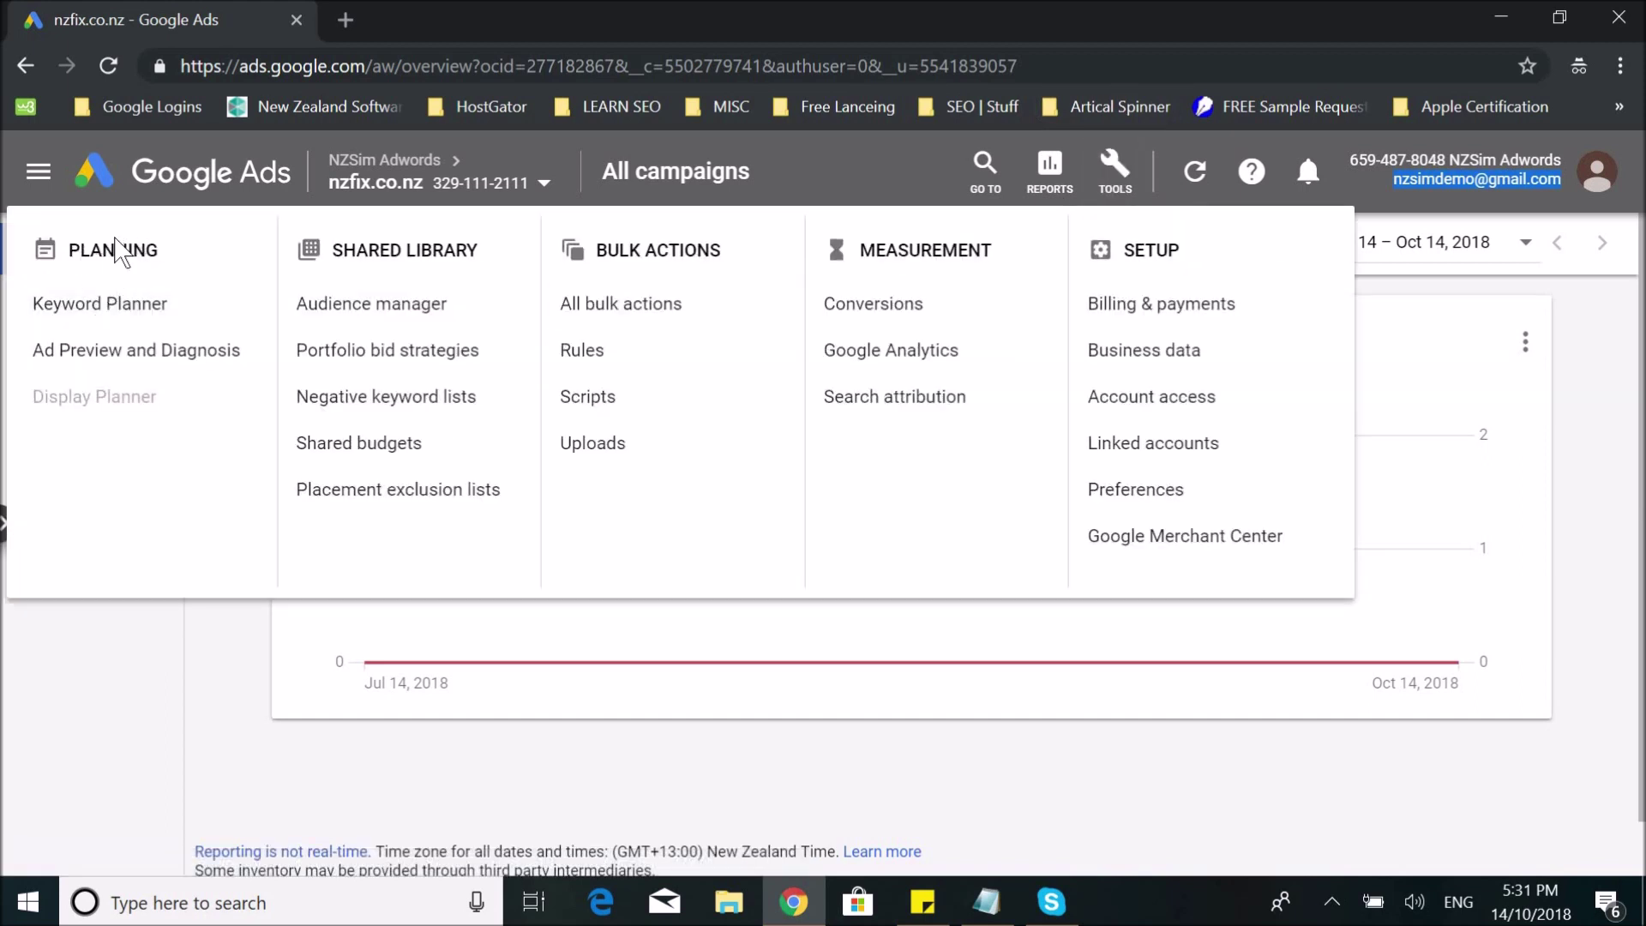
left_click(111, 314)
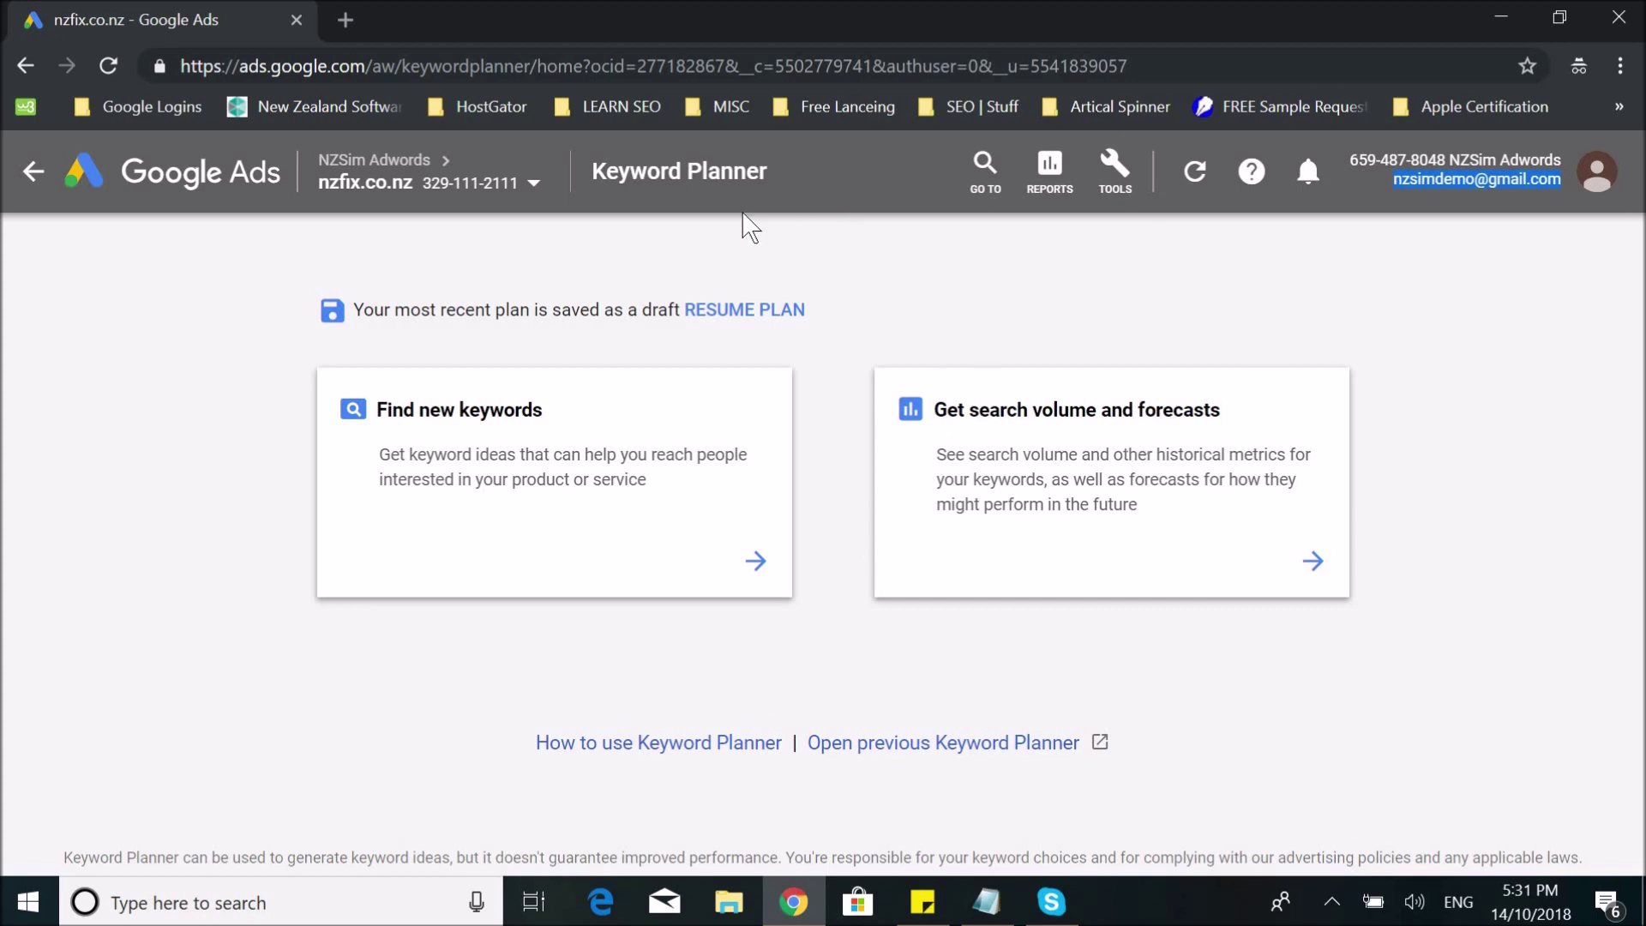
left_click(480, 420)
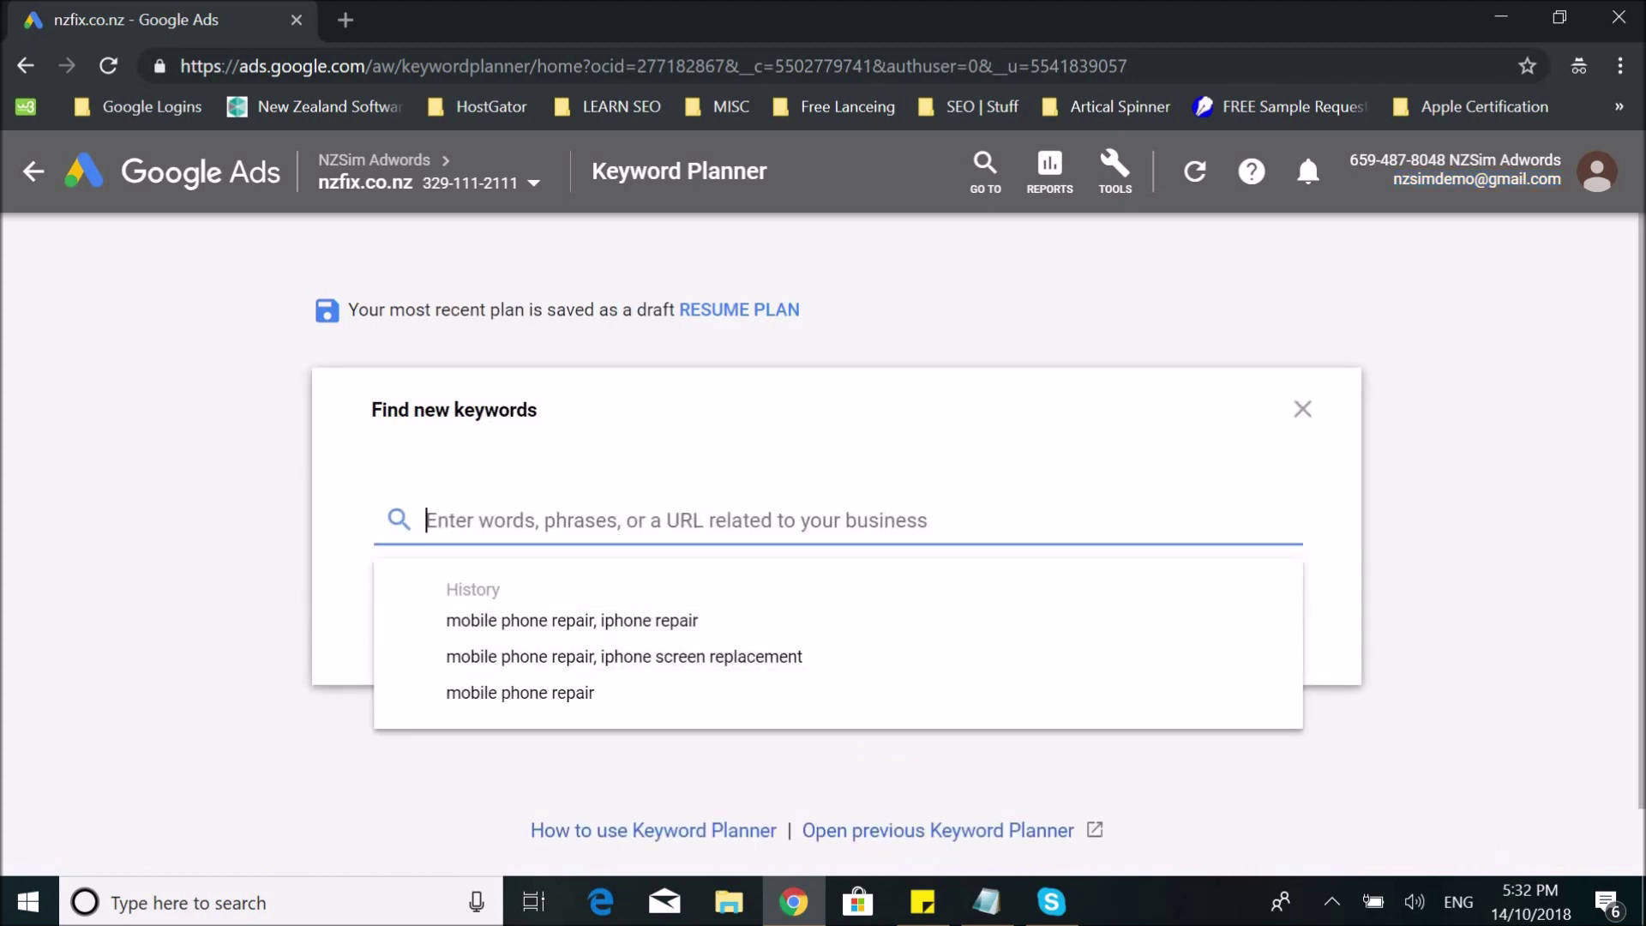
- Get keyword ideas for the seed keywords "mobile phone repair" and "iphone screen replacement"
type("mobile p")
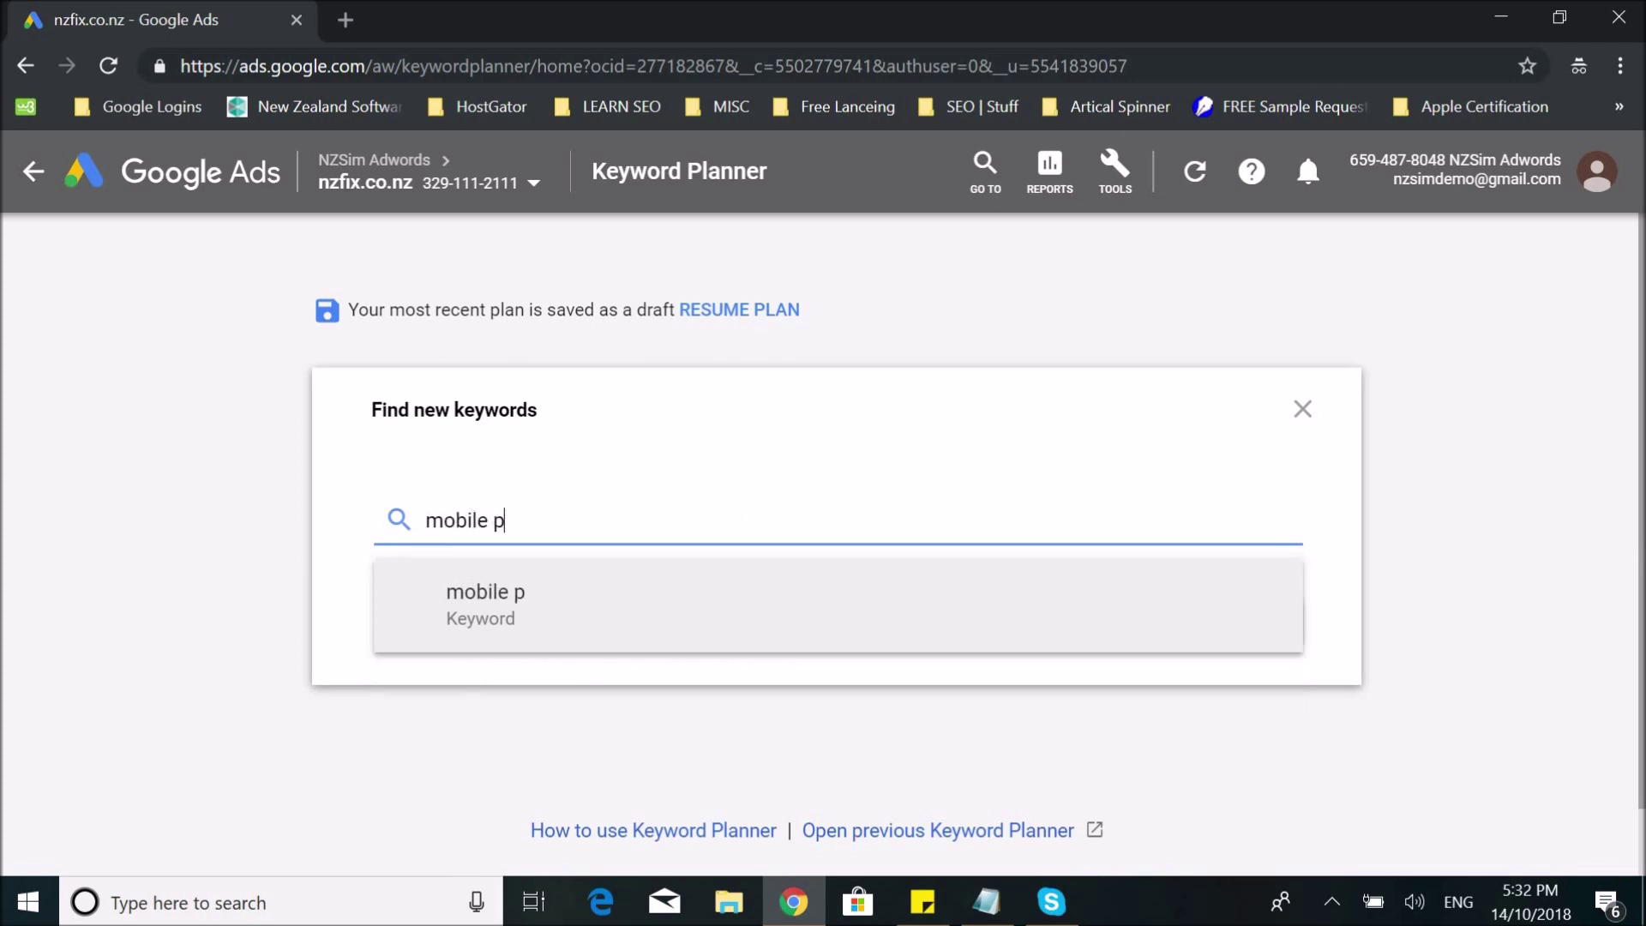
type("hone repair")
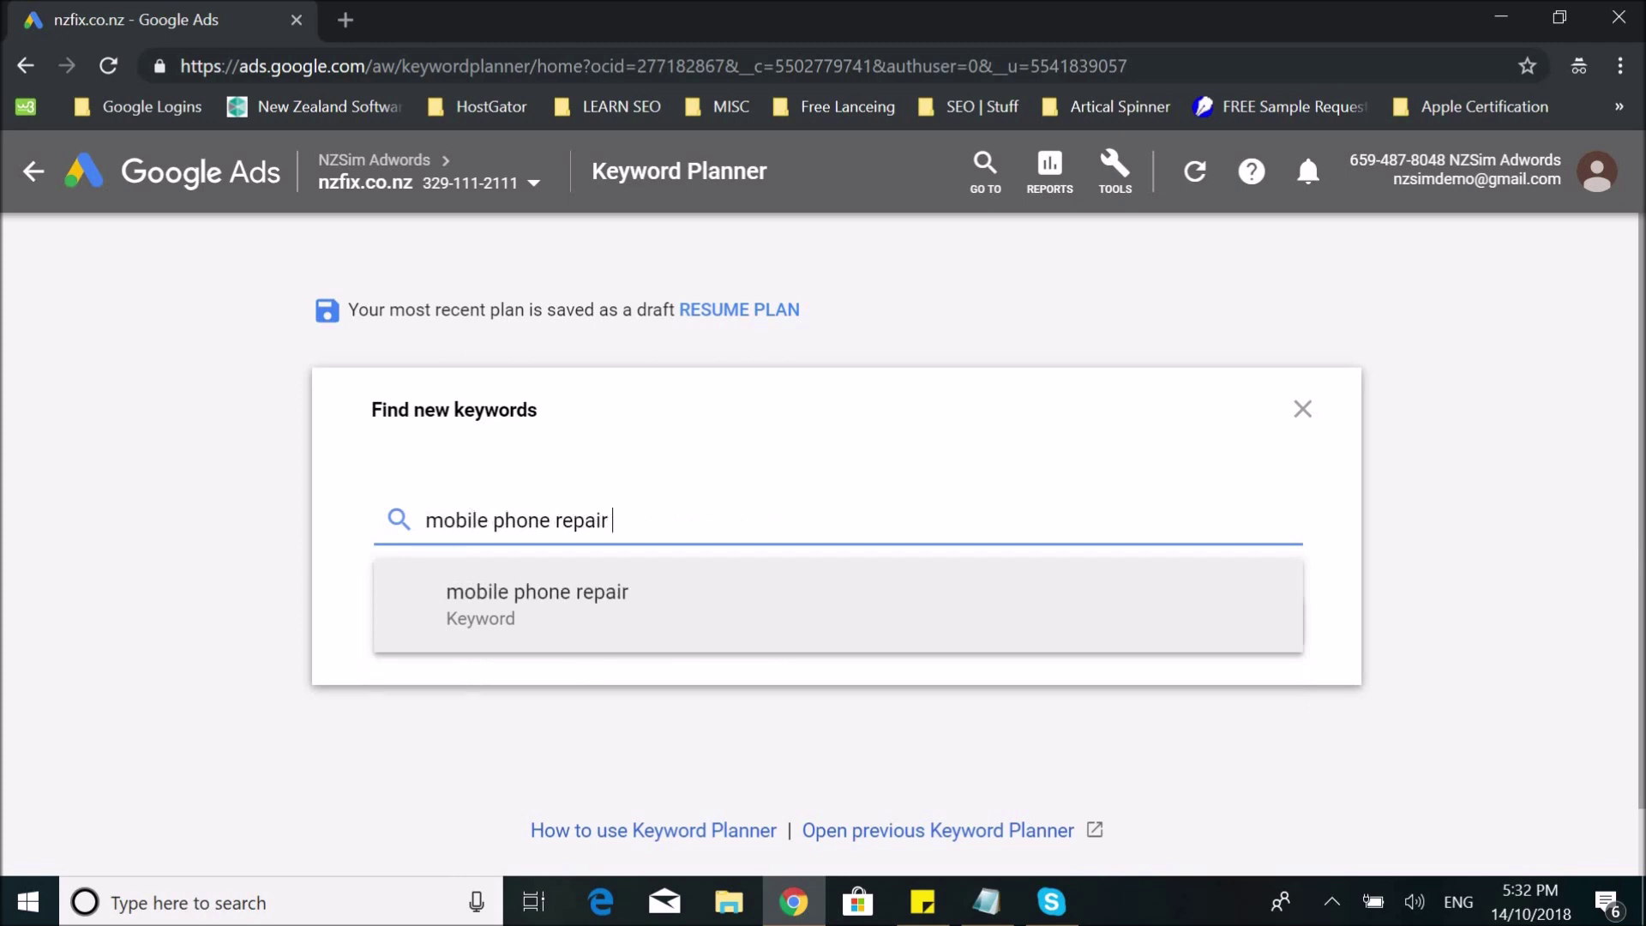
key("Return")
type("iphone r")
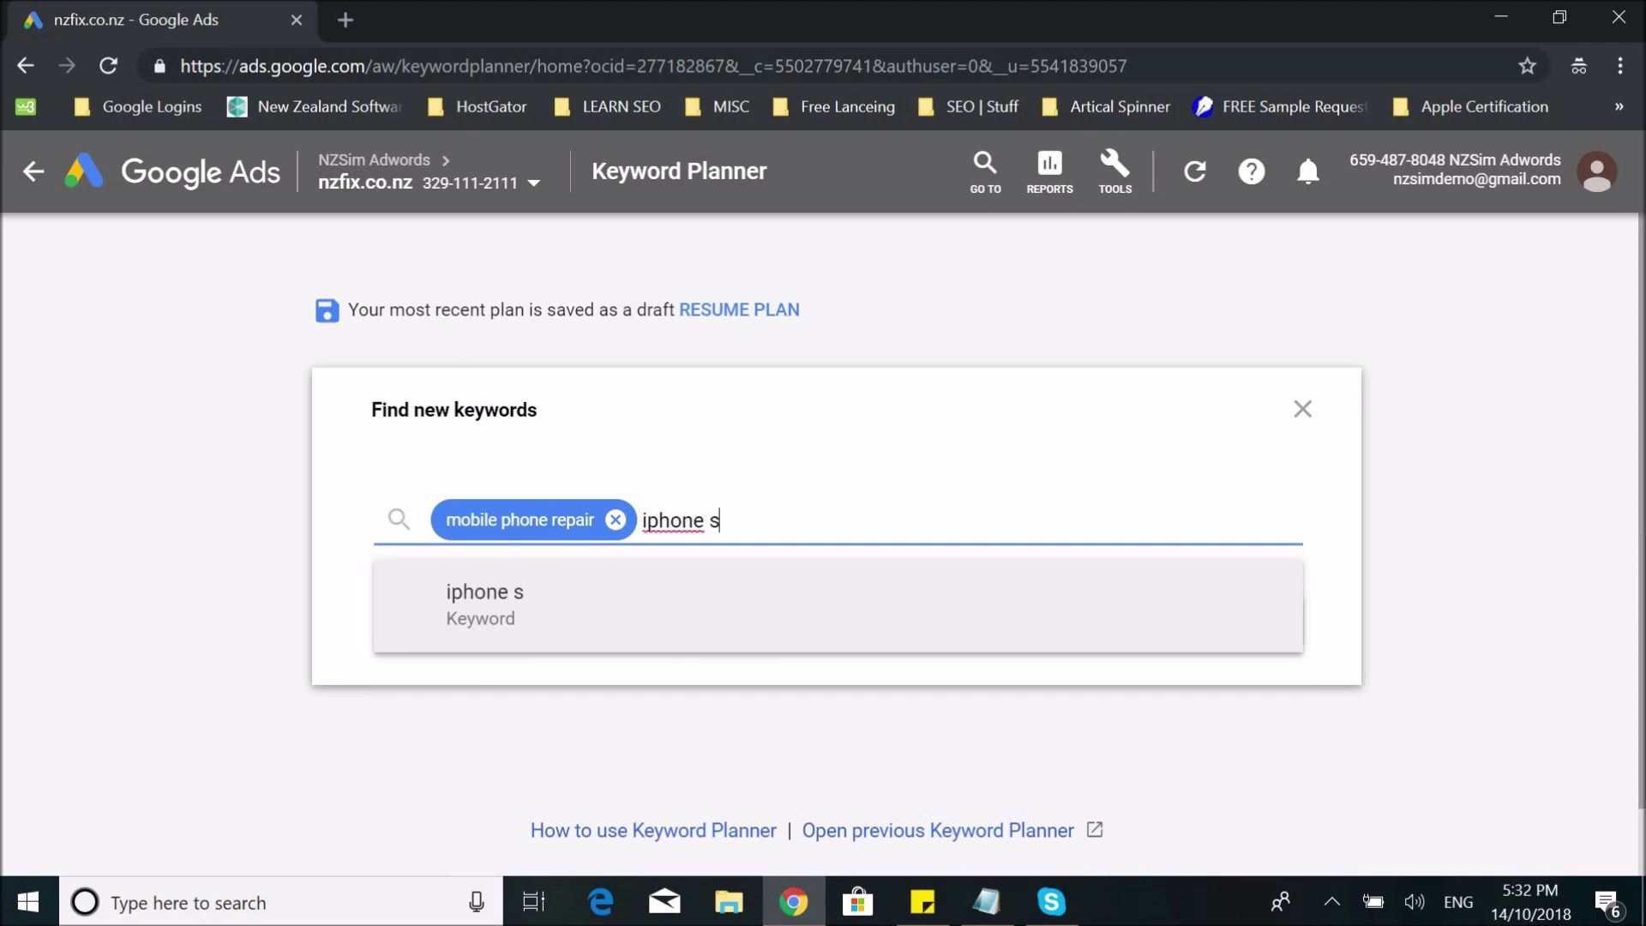
type("creen replacement")
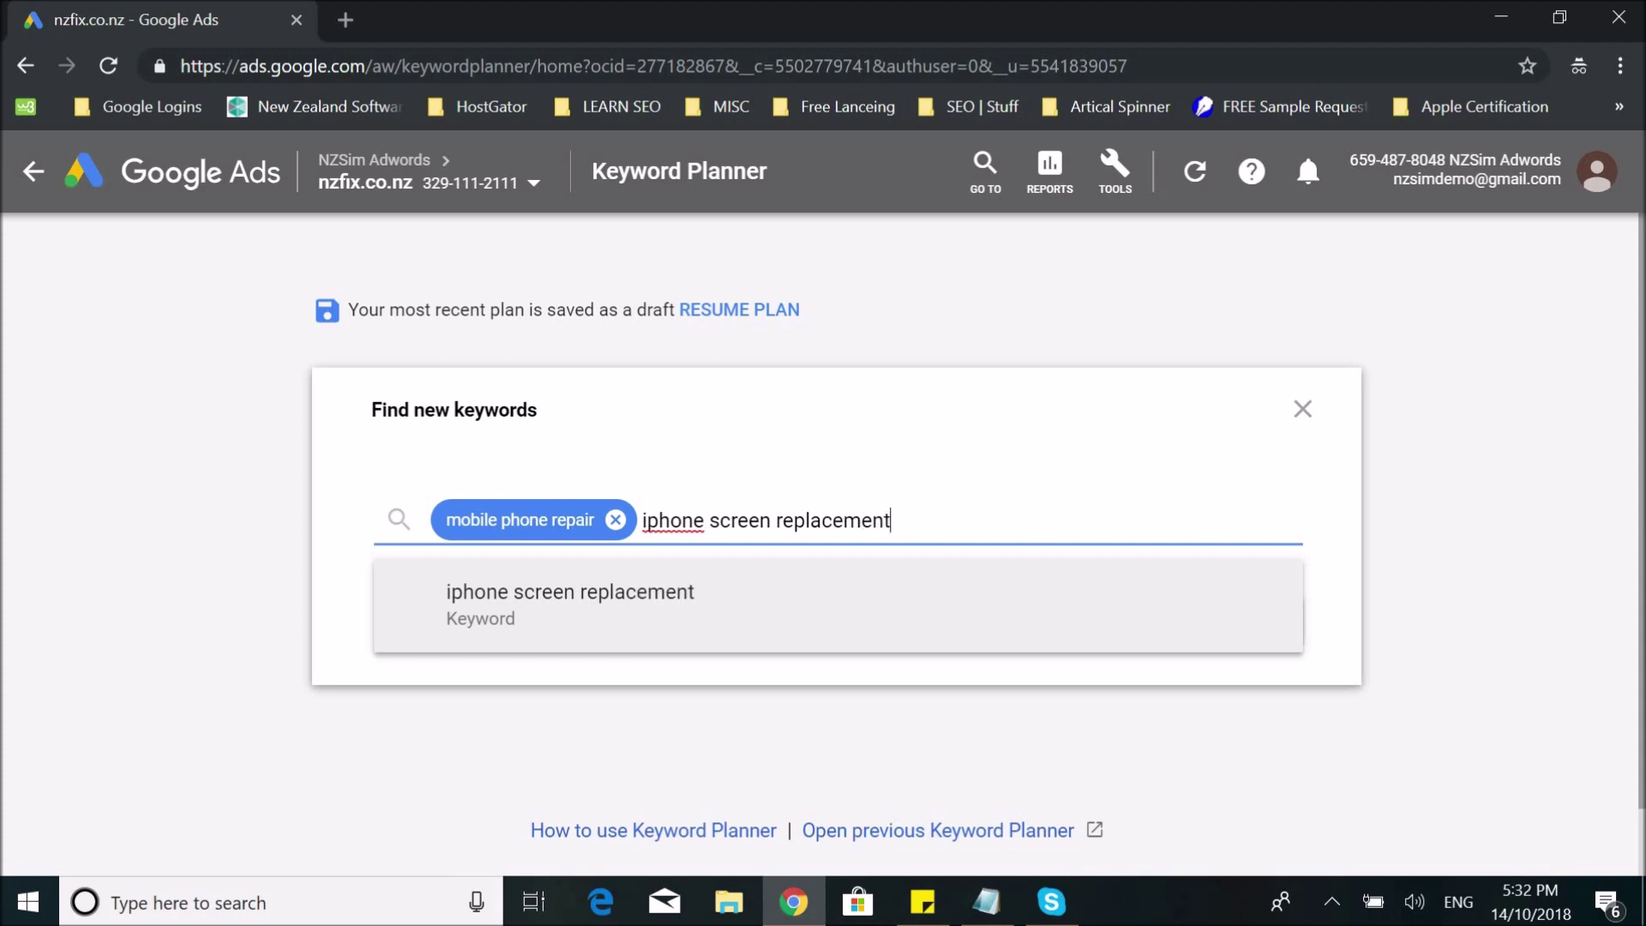
key("Return")
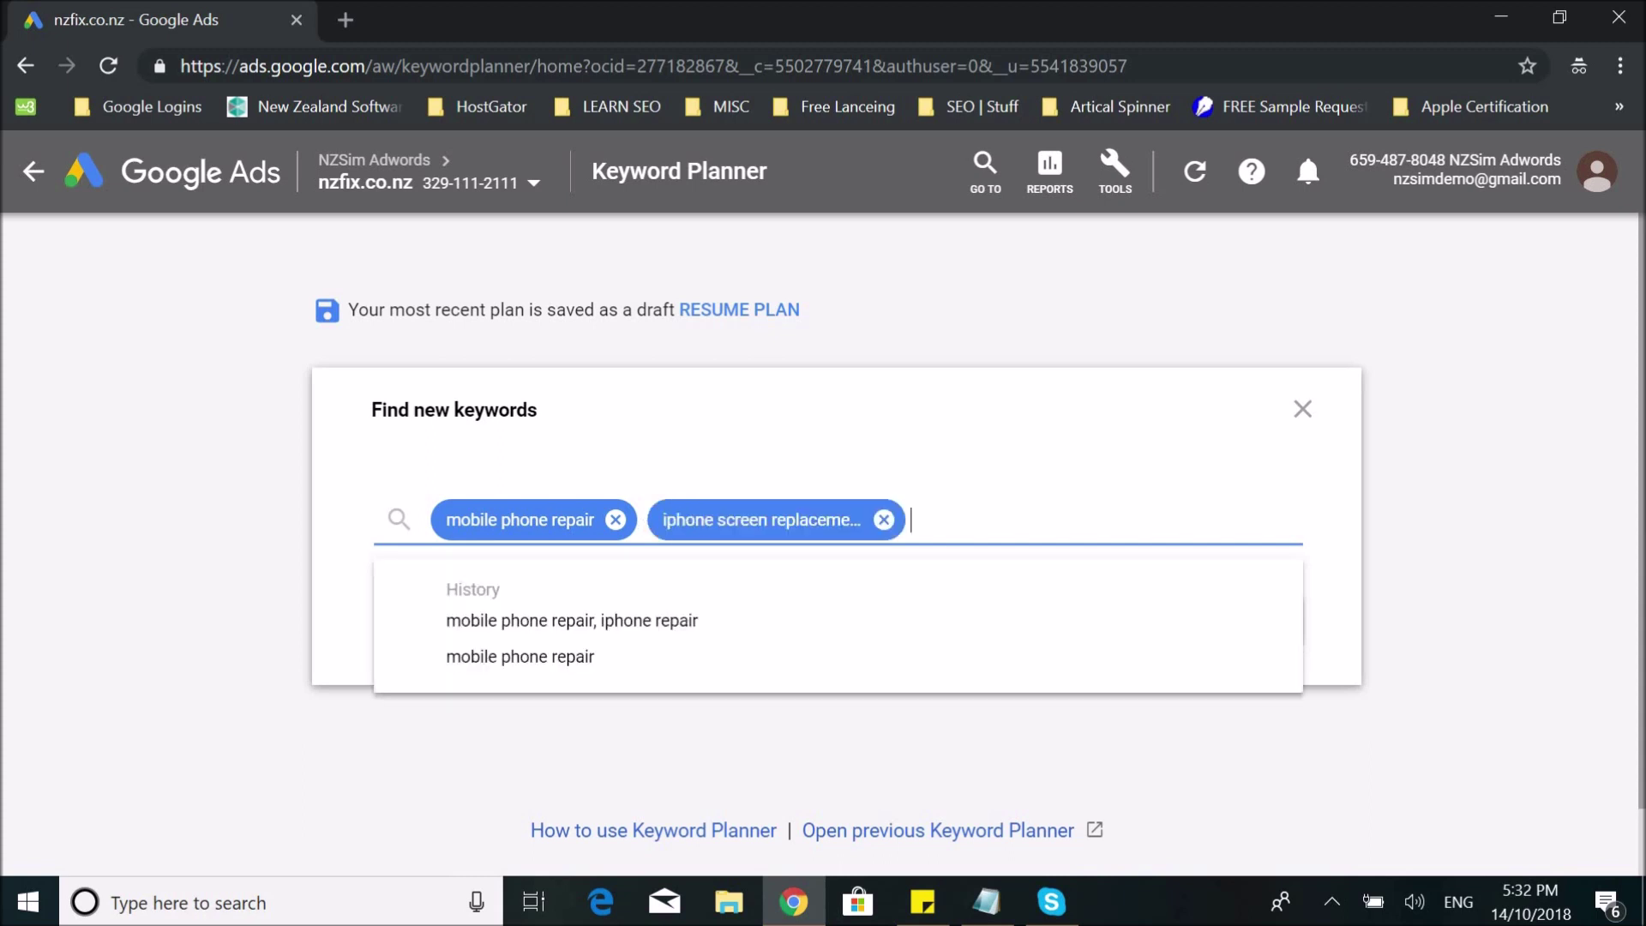
key("Return")
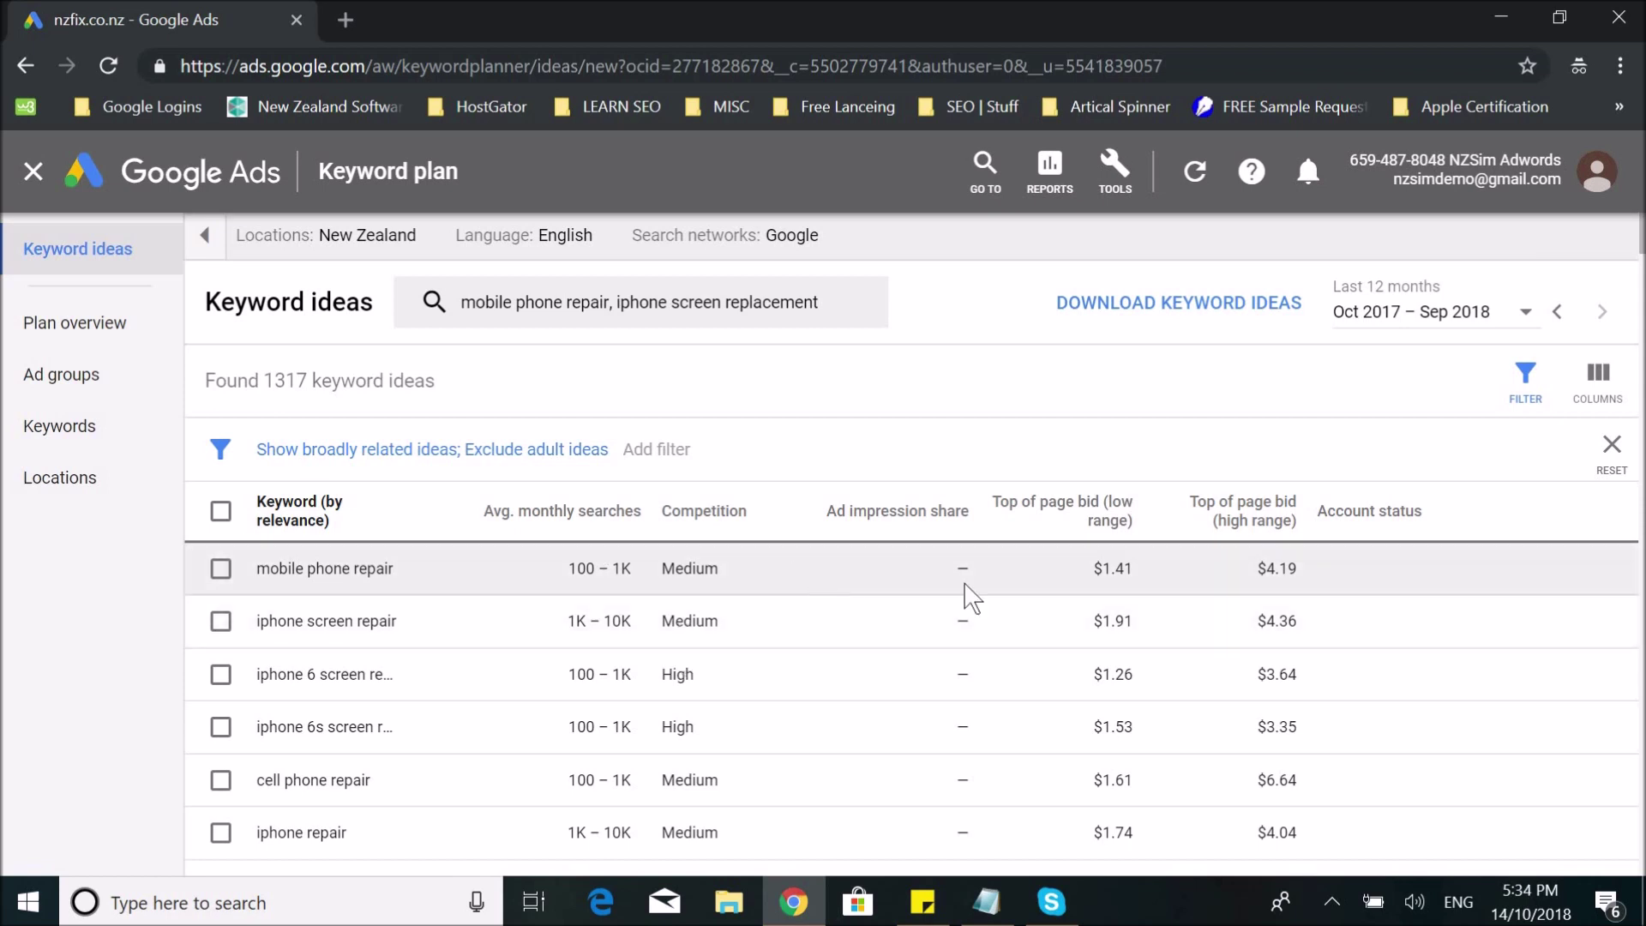
- Check the top of page bid range for mobile phone repair, and filter the keyword ideas to Low competition
mouse_move(1078, 515)
double_click(1113, 570)
double_click(1280, 568)
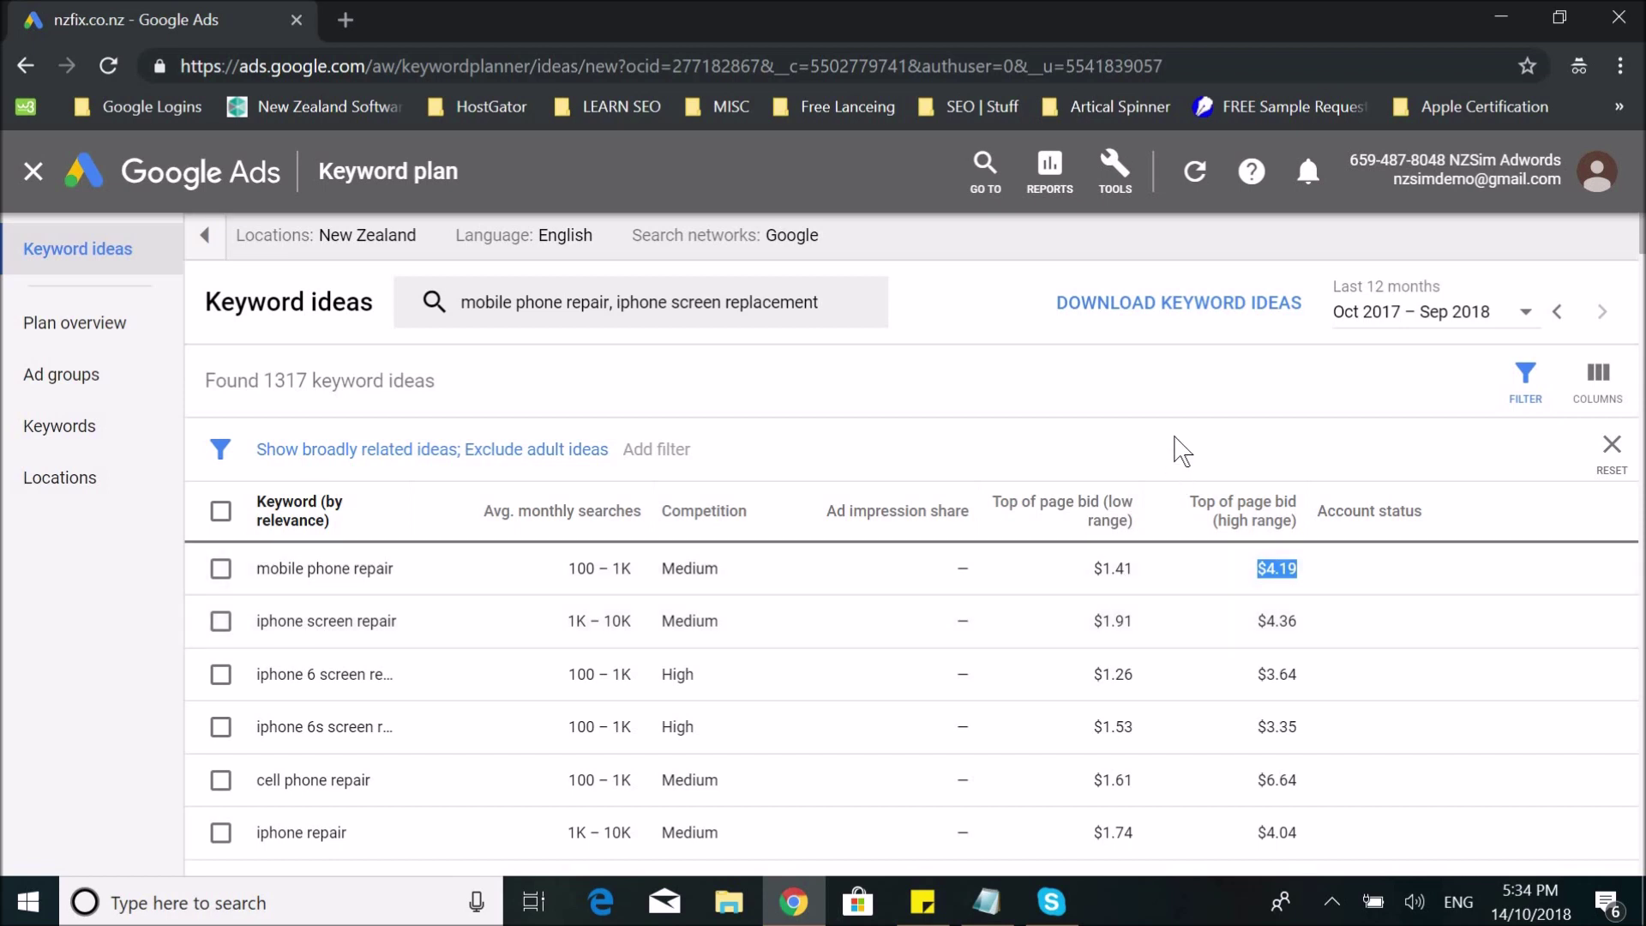
left_click(1527, 380)
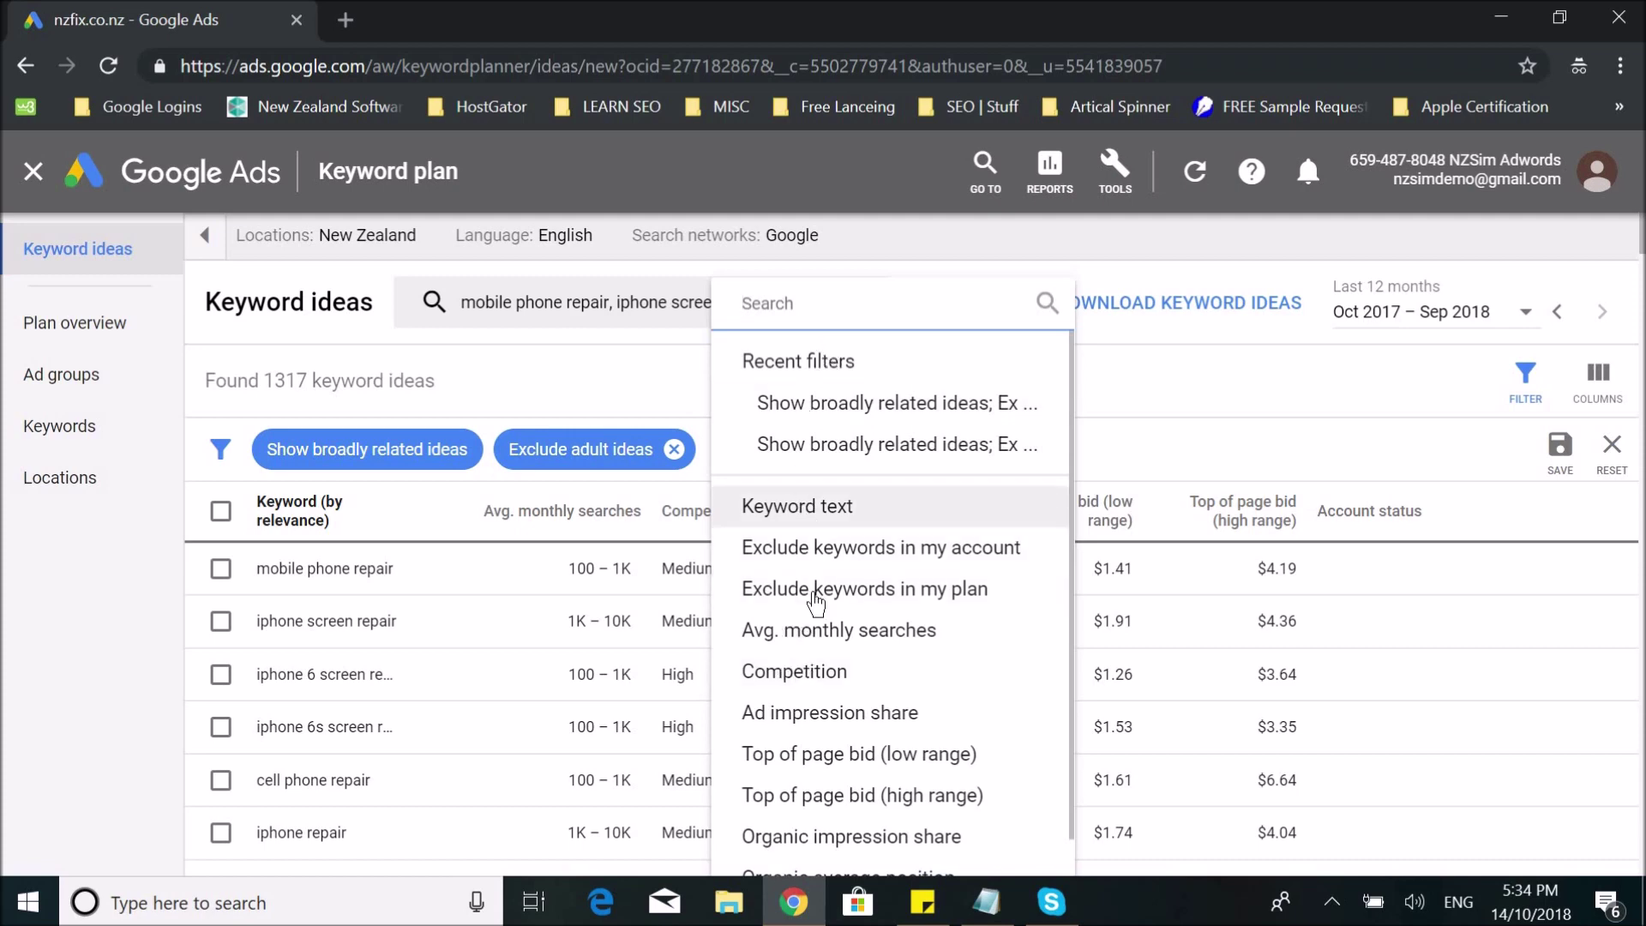
left_click(825, 686)
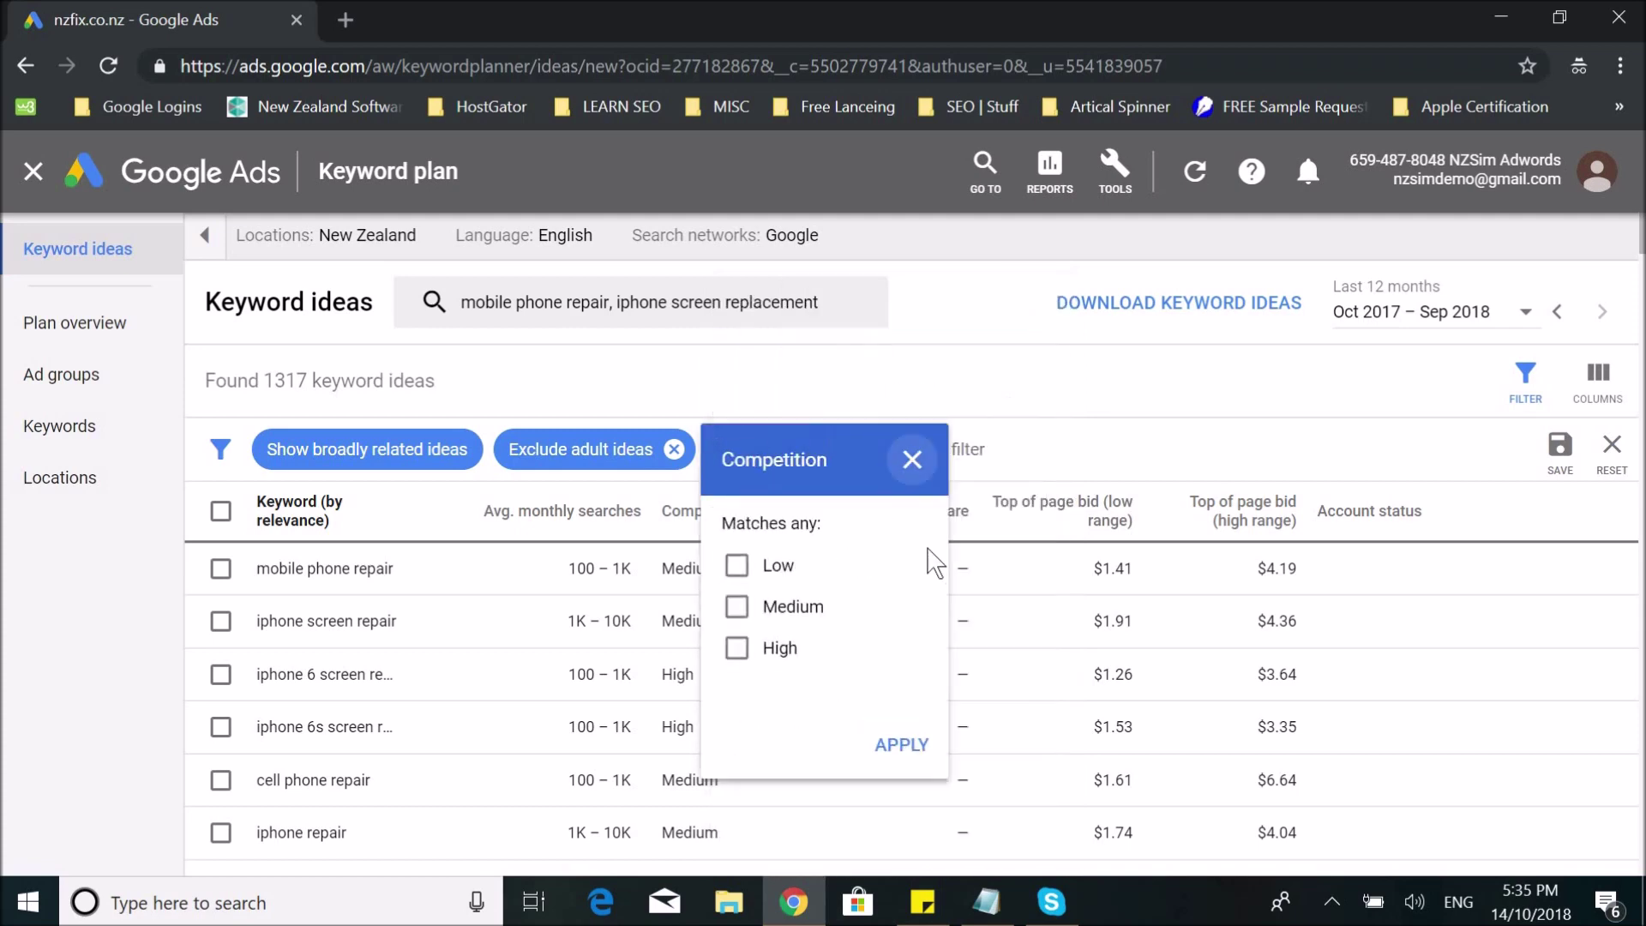
left_click_drag(744, 531, 821, 525)
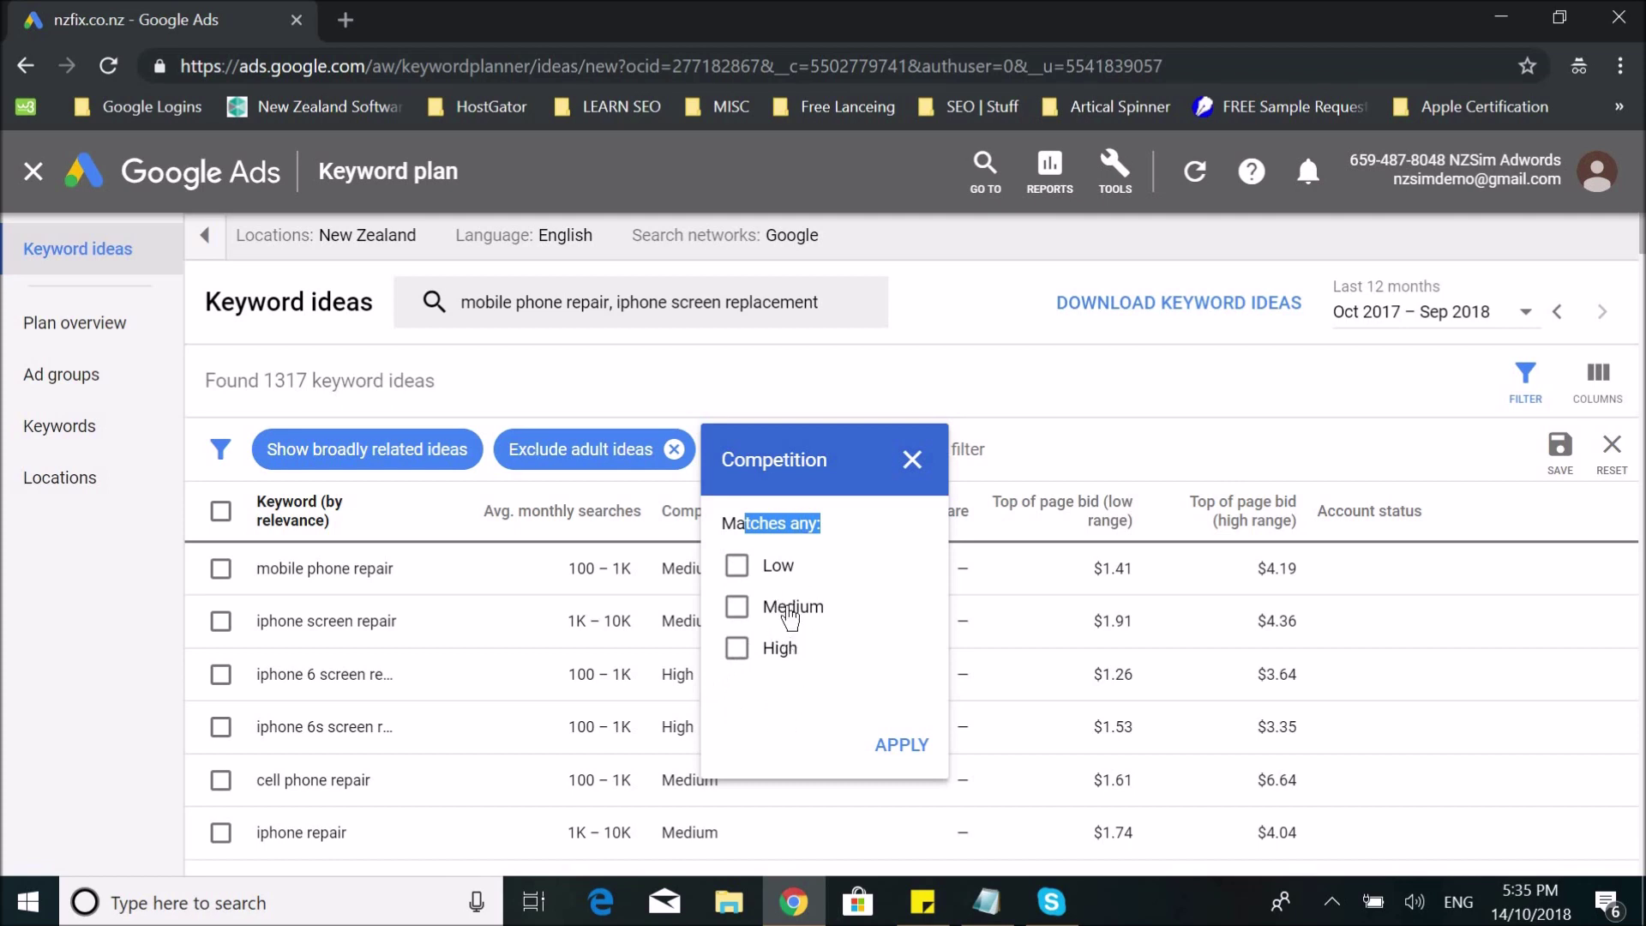
left_click(739, 574)
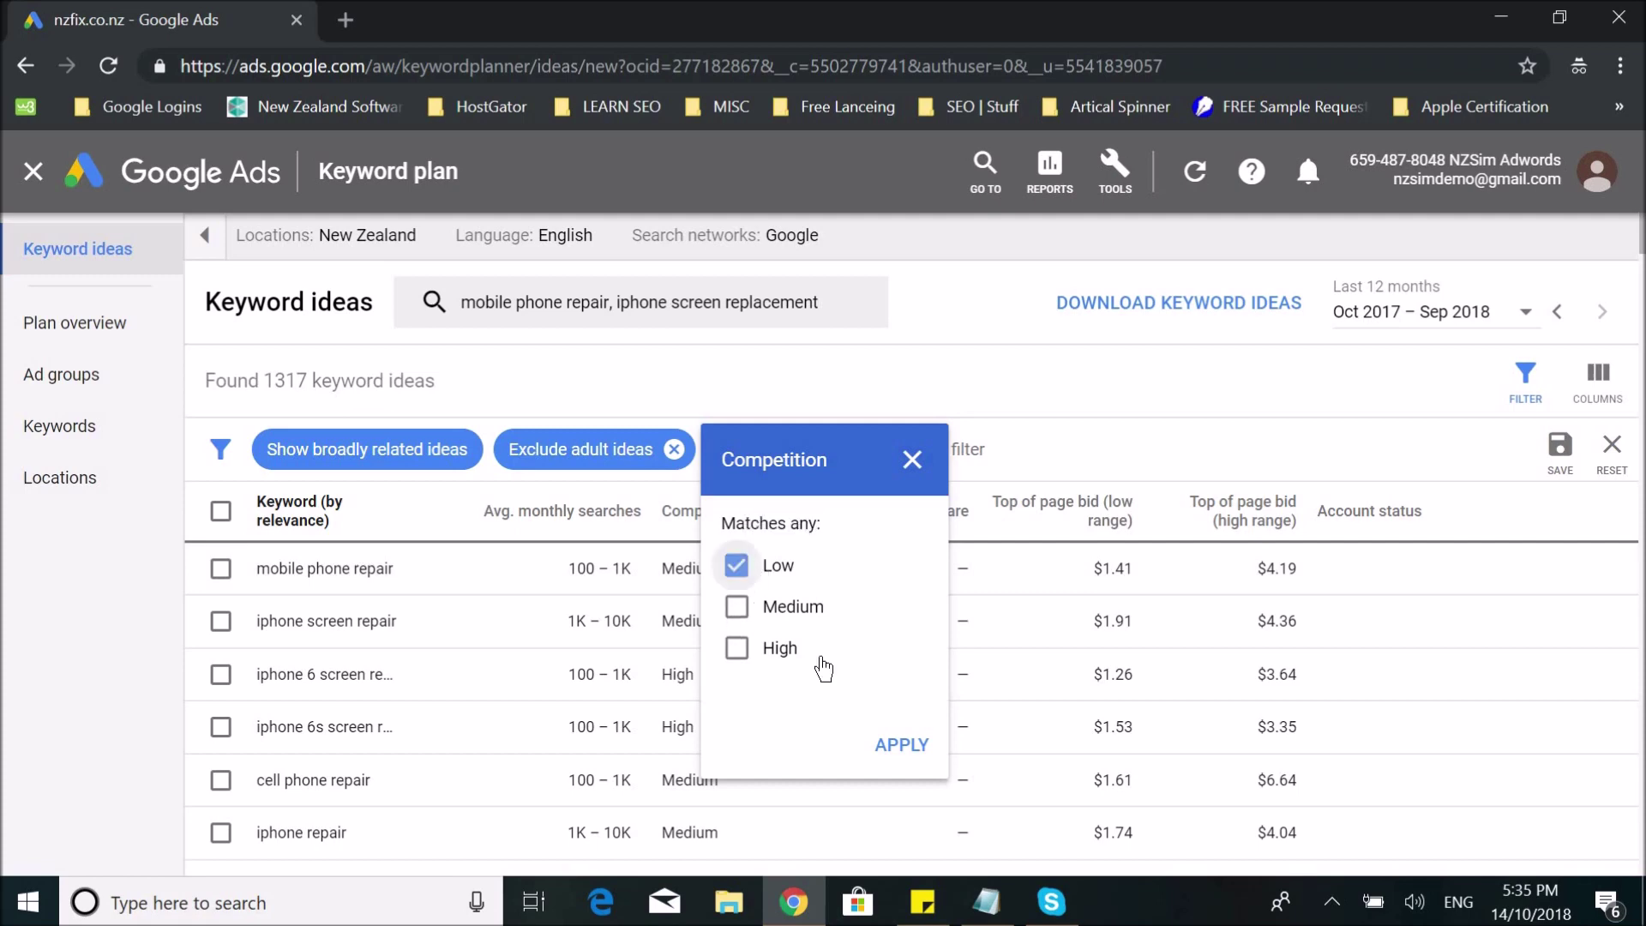
left_click(906, 756)
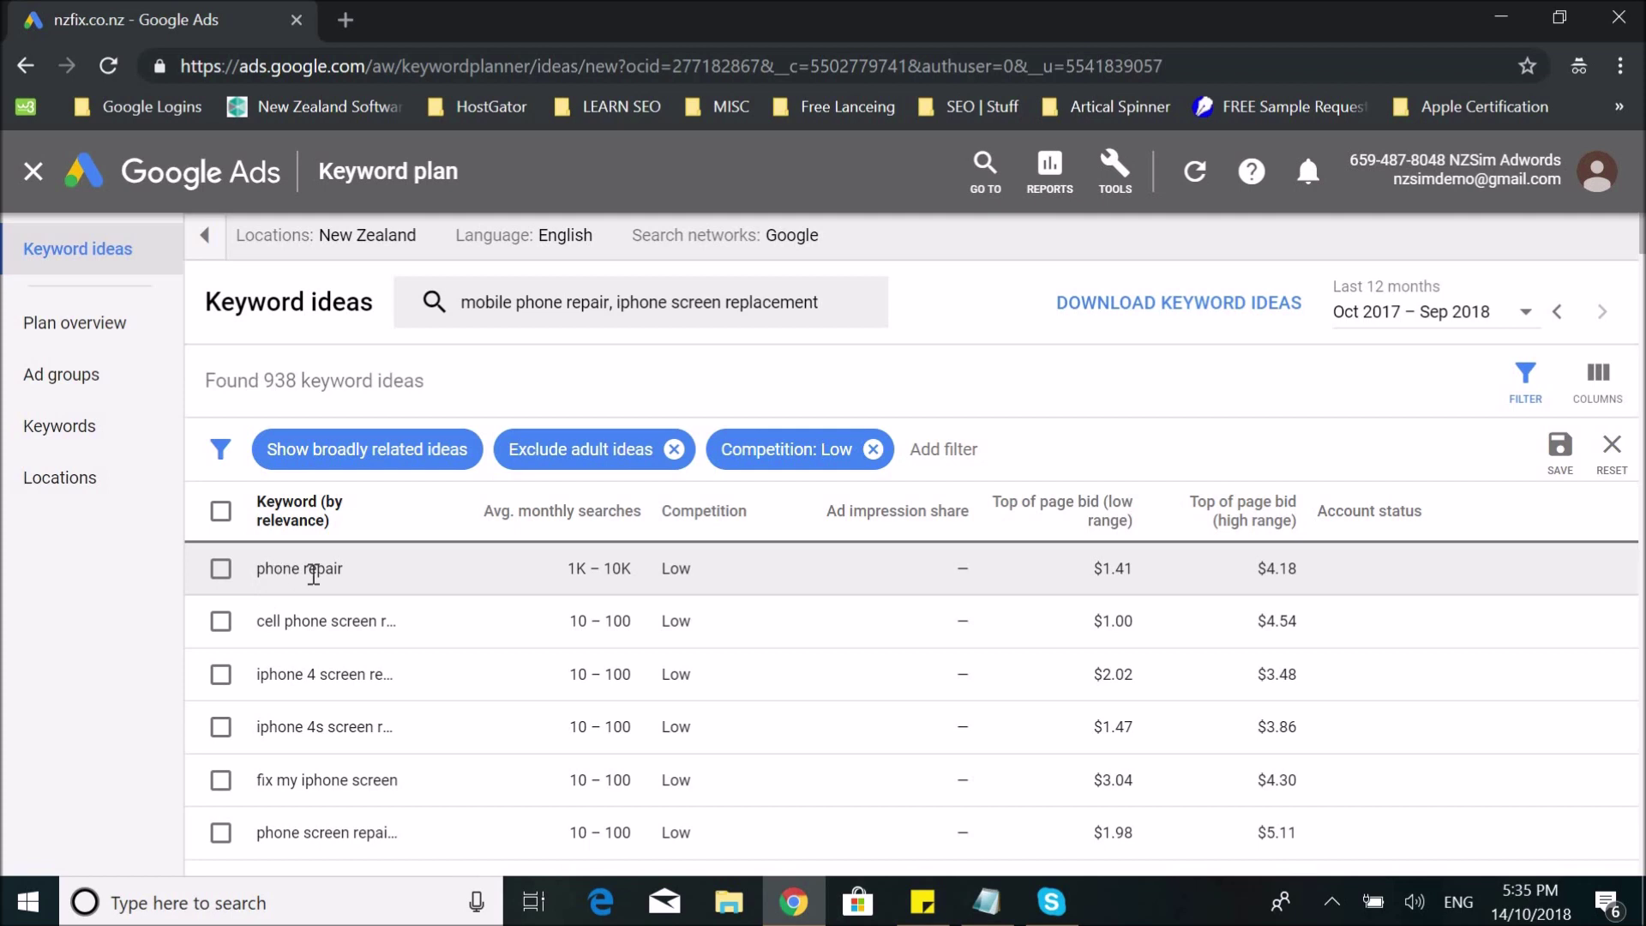
- Review the competition and average monthly searches of the phone repair keyword, and select that keyword
double_click(667, 569)
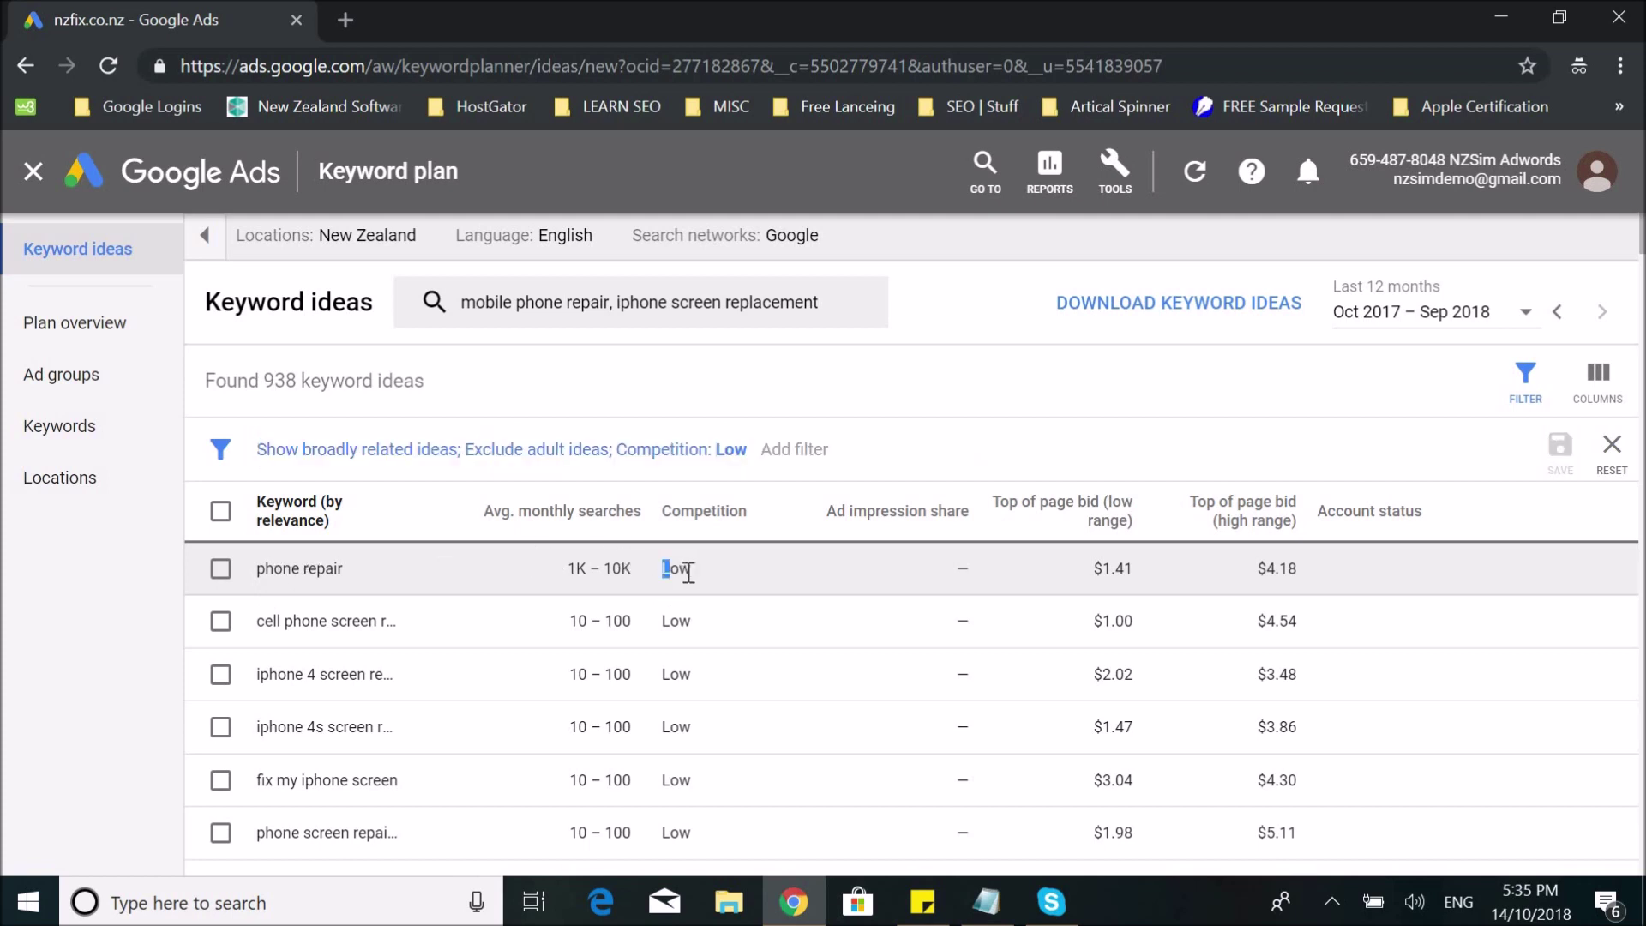
triple_click(296, 571)
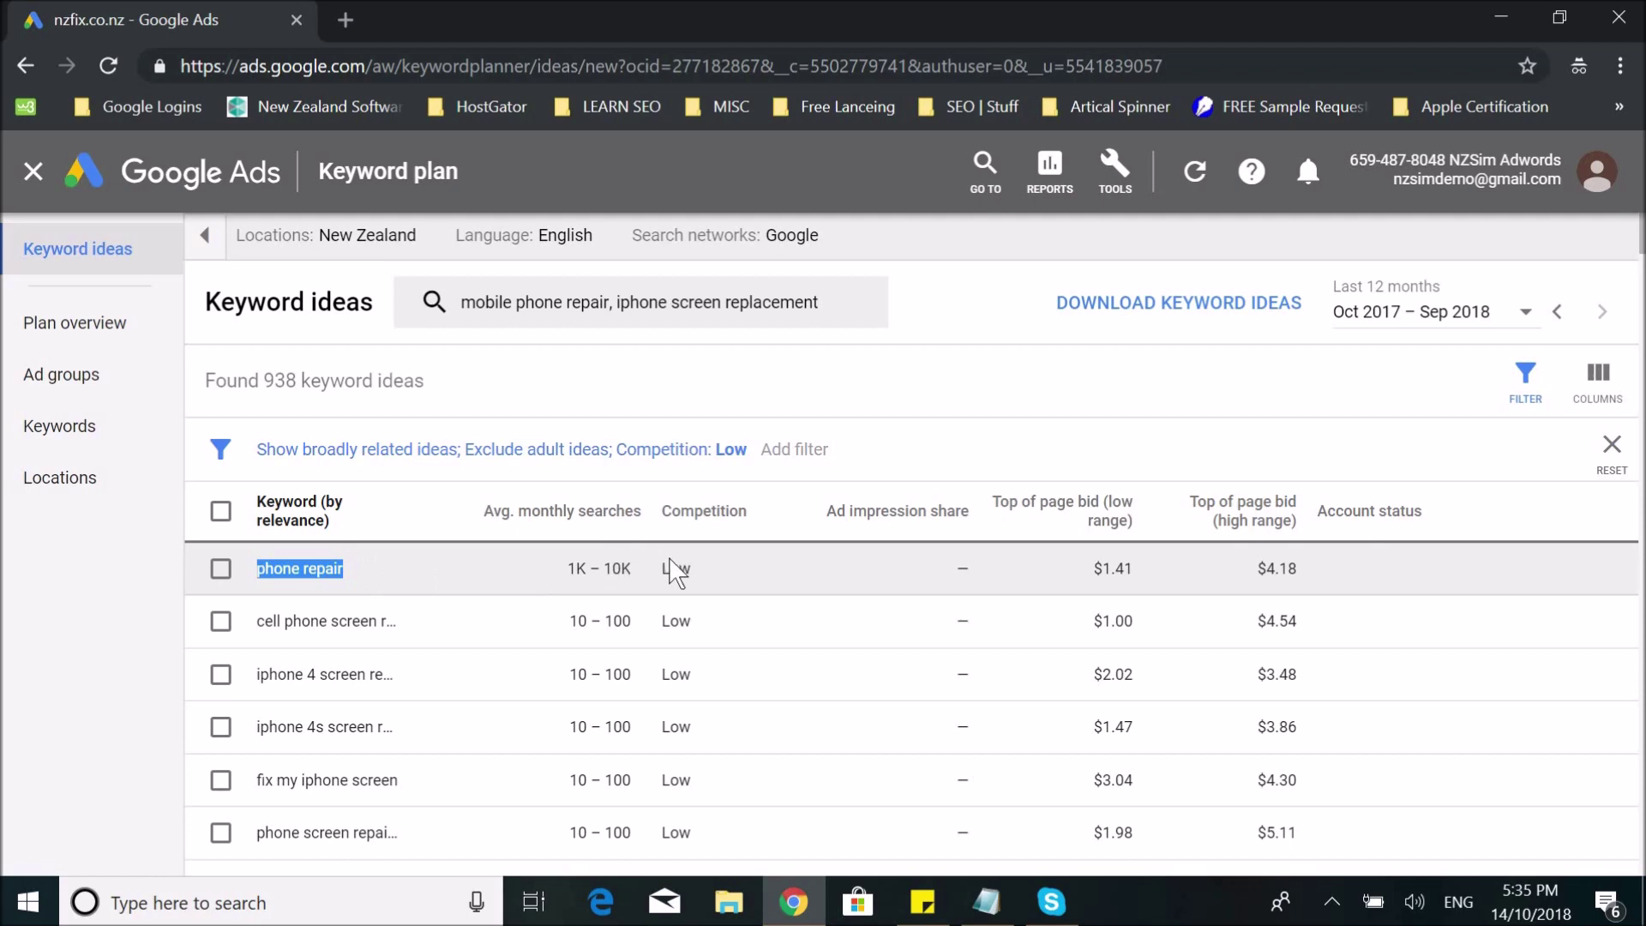
left_click_drag(671, 562, 693, 566)
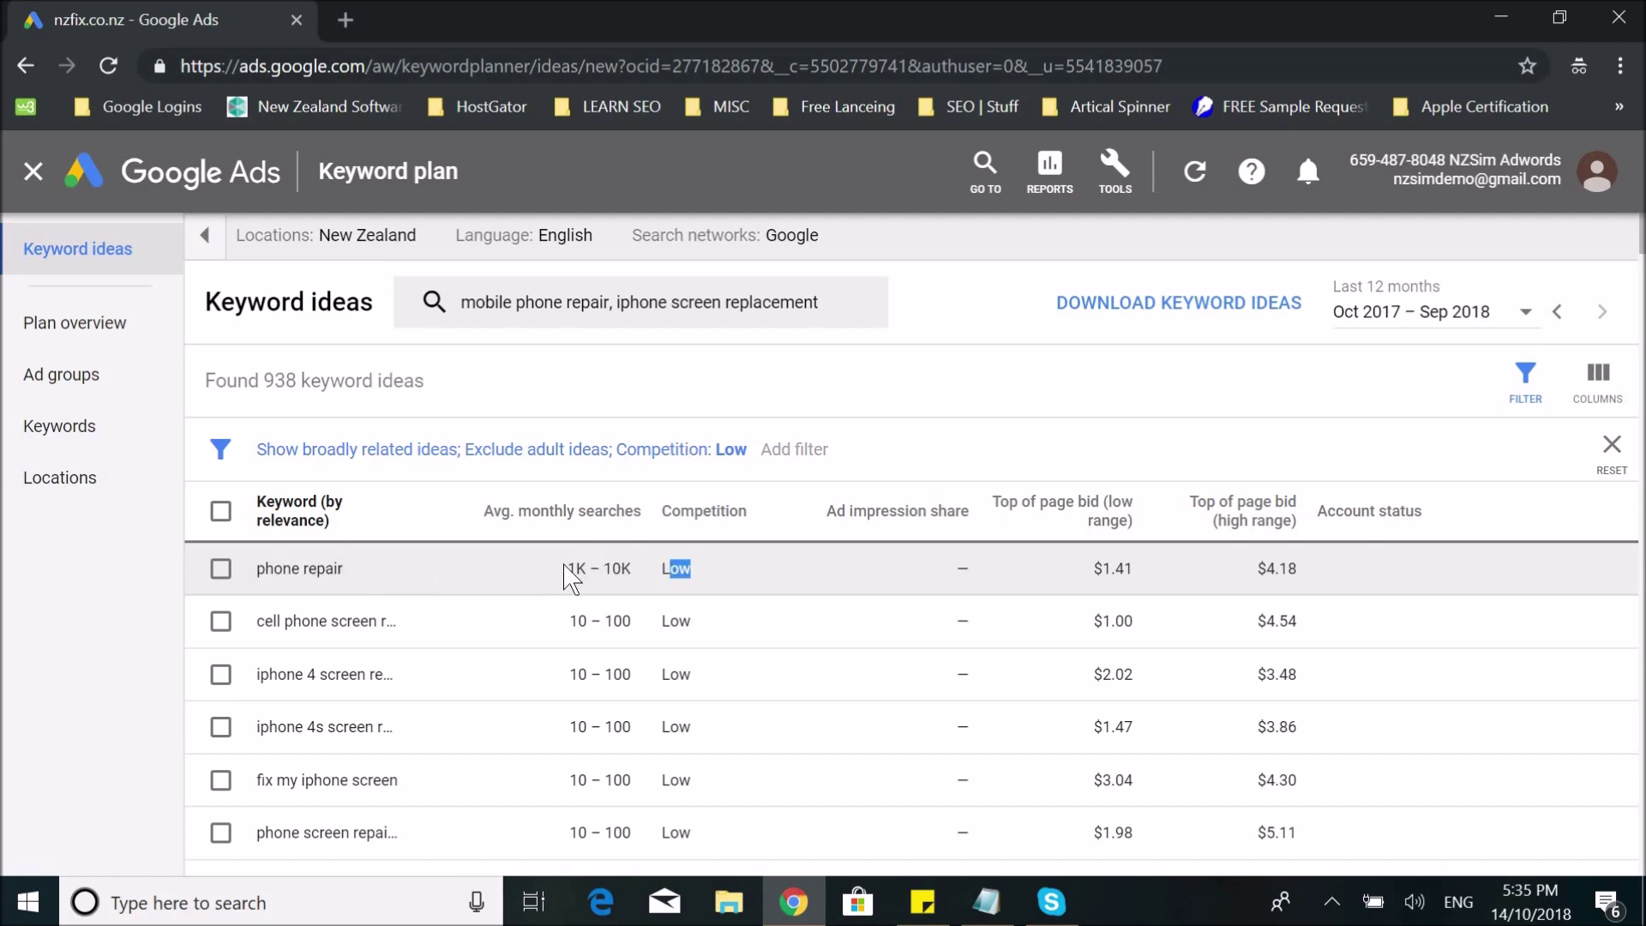
left_click_drag(571, 567, 588, 568)
left_click(221, 570)
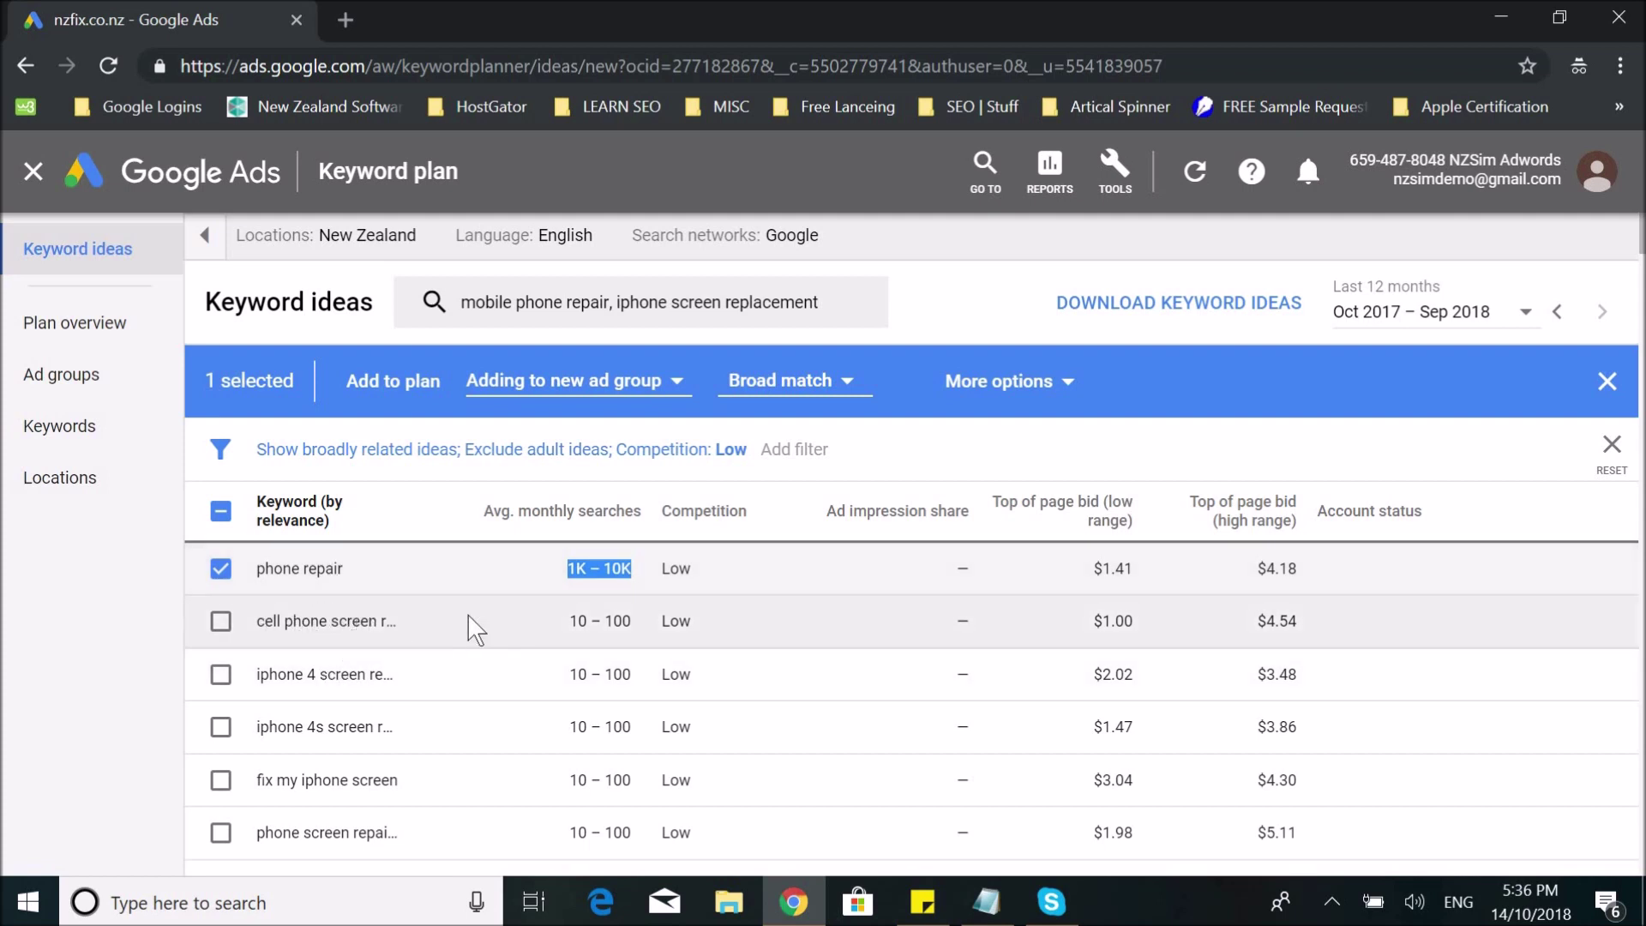
left_click_drag(566, 621, 639, 635)
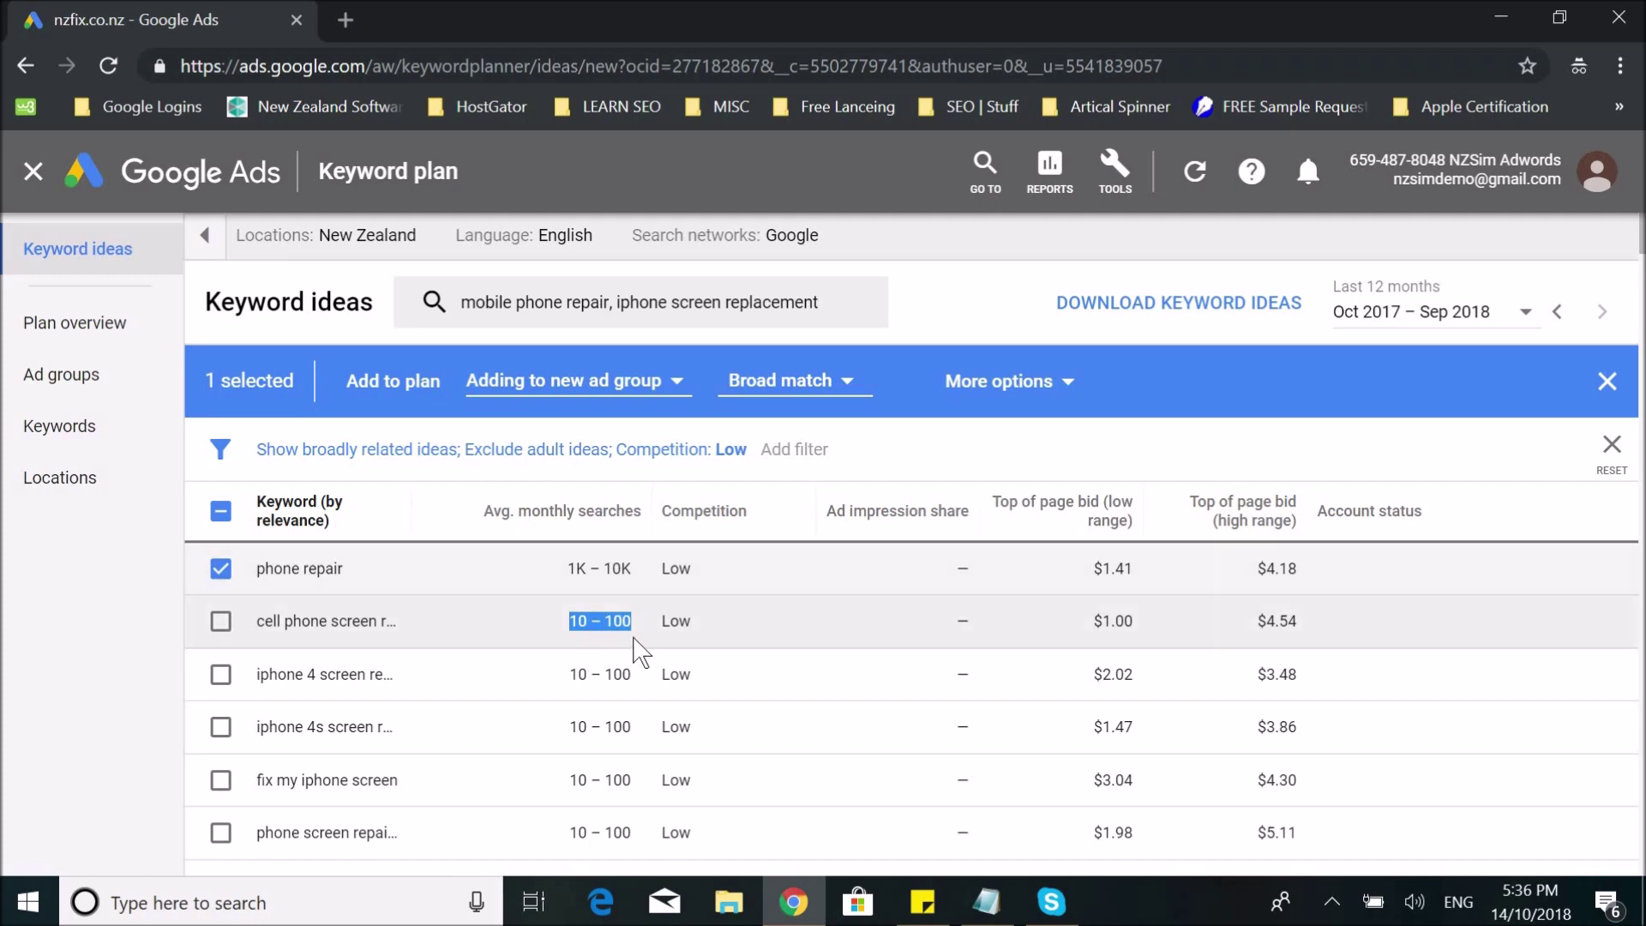
scroll(592, 656, "down", 2)
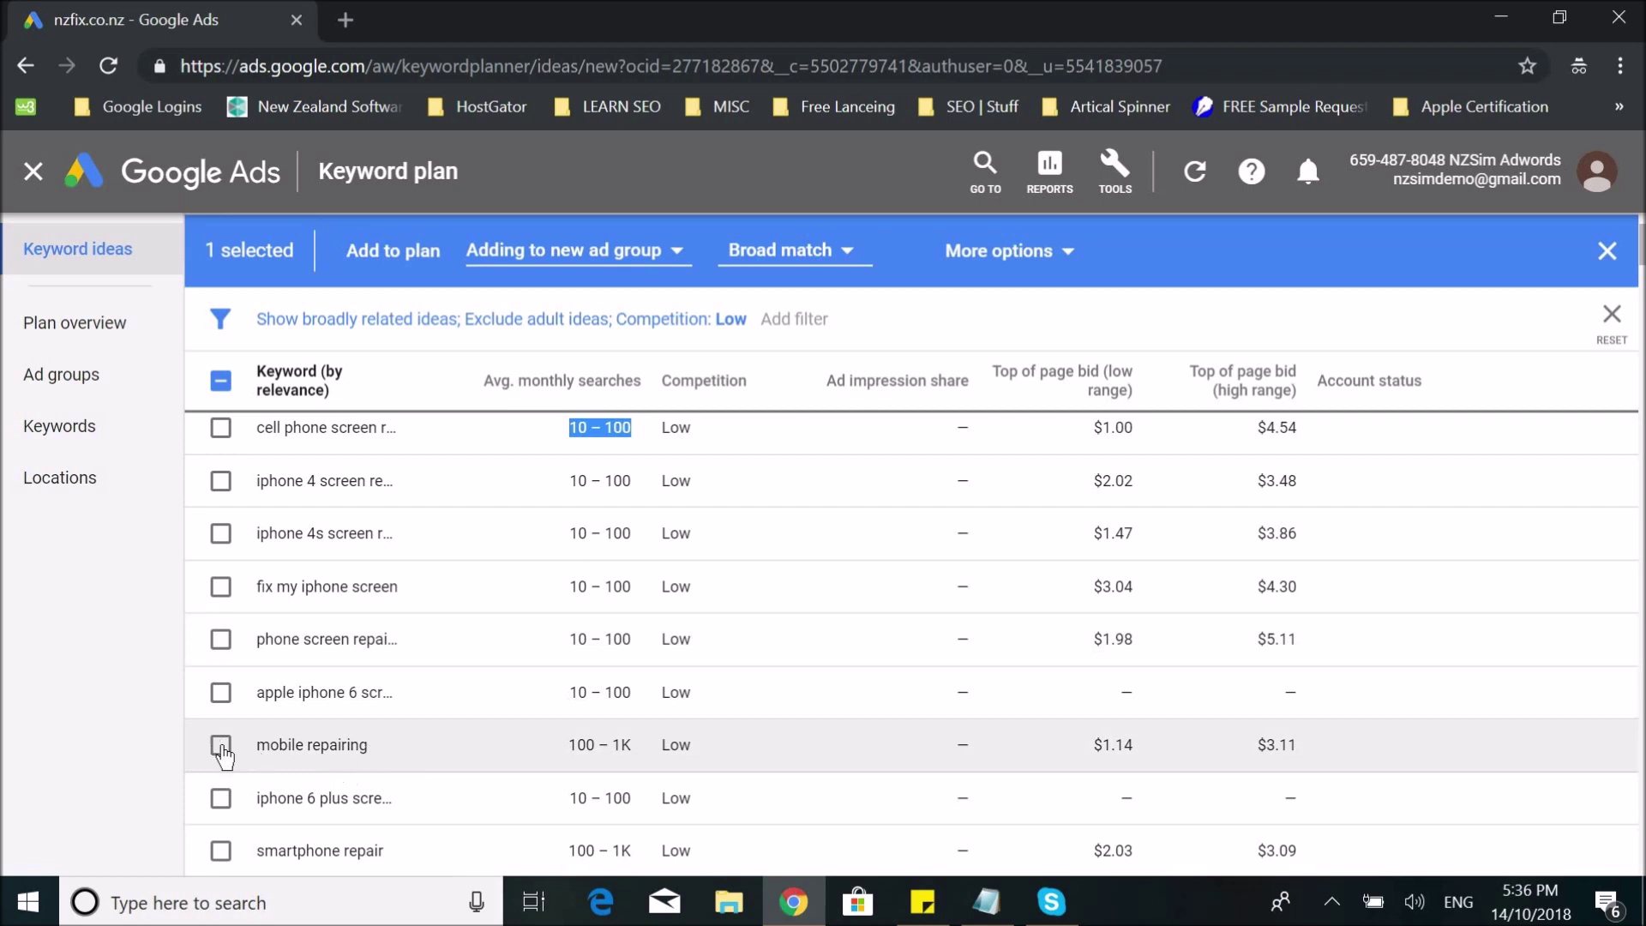
left_click(463, 761)
scroll(657, 729, "down", 2)
scroll(632, 654, "up", 5)
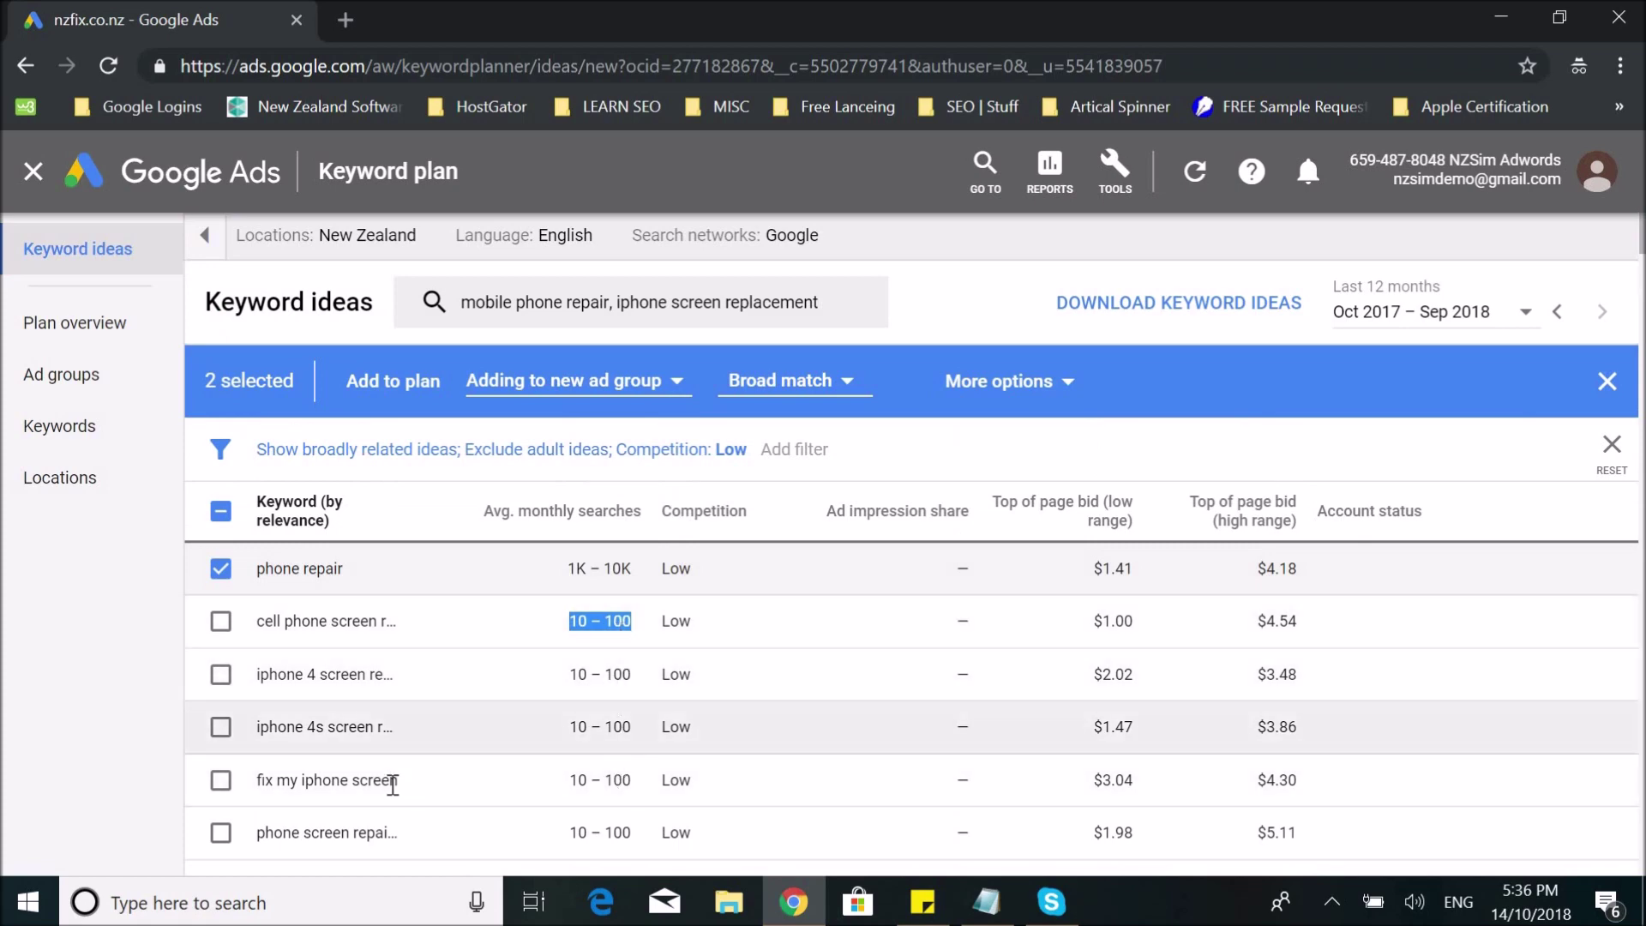
scroll(243, 748, "down", 2)
left_click(242, 744)
scroll(634, 630, "up", 3)
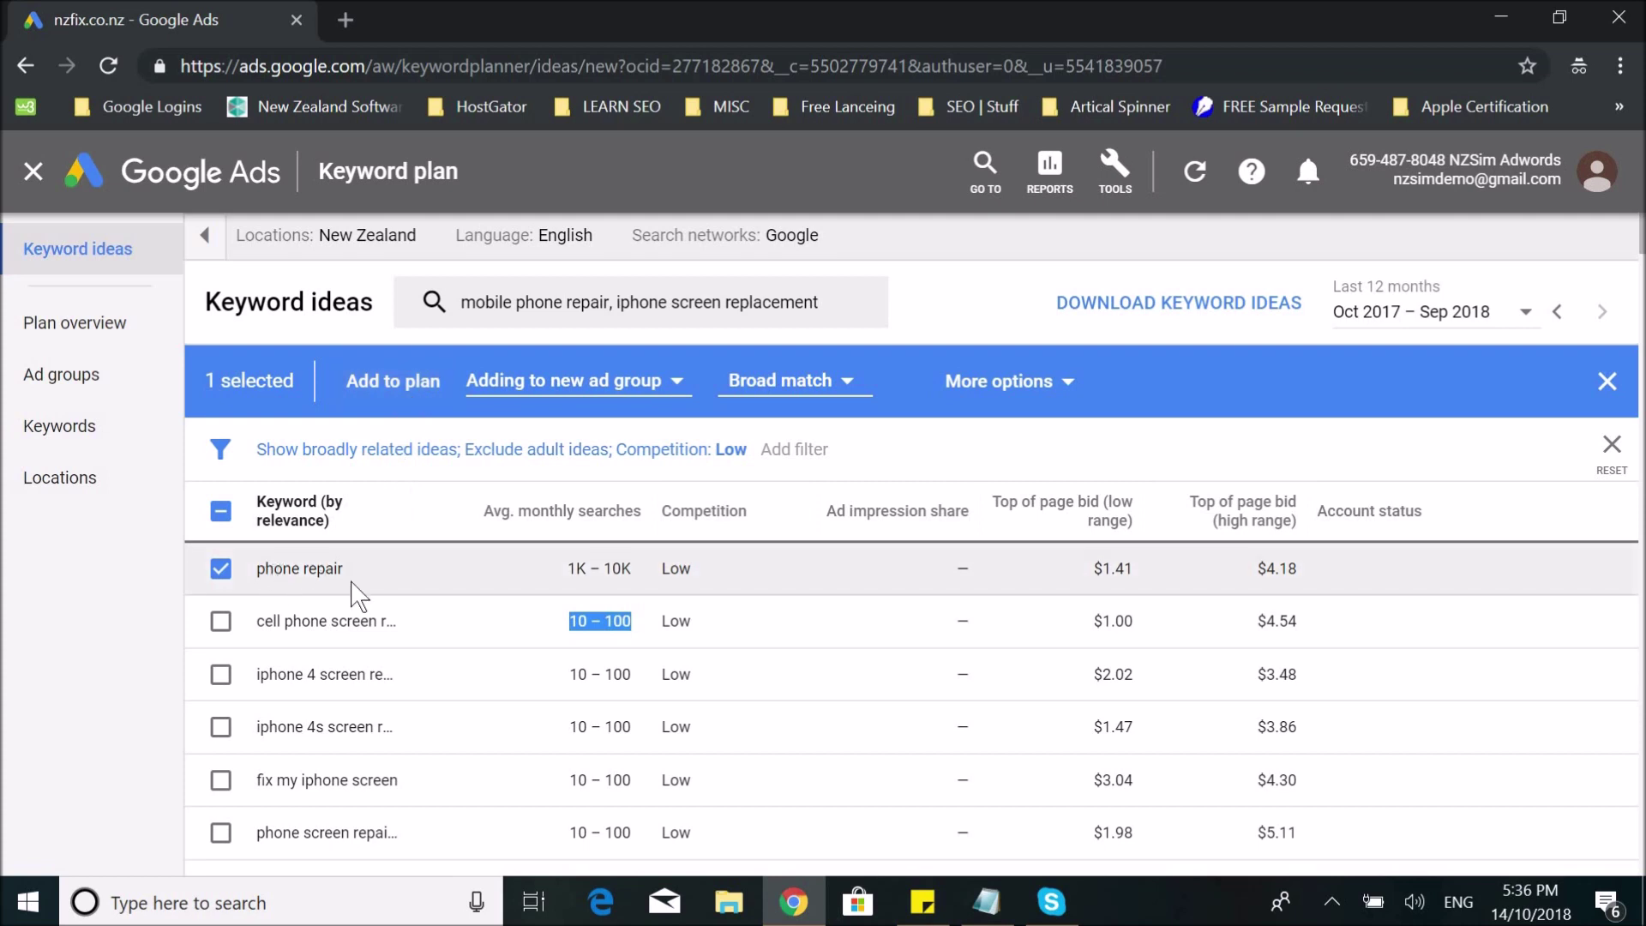
- Add the selected phone repair keyword to the plan as a broad match in a new ad group, and view the plan overview forecast
left_click_drag(258, 570, 351, 577)
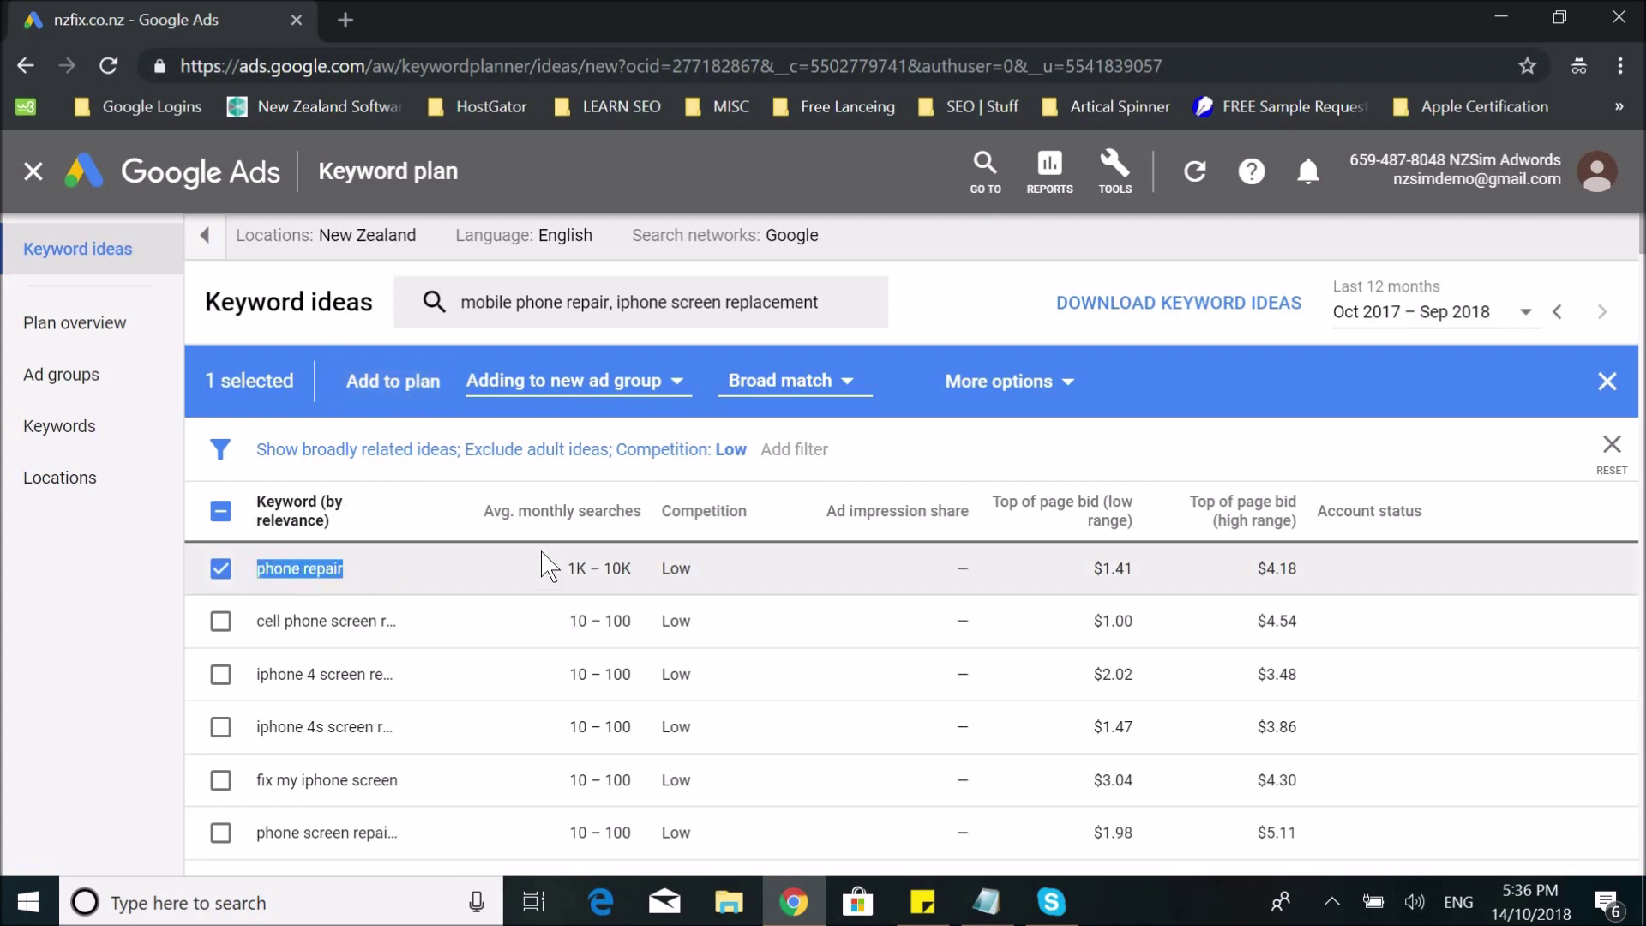
left_click(403, 383)
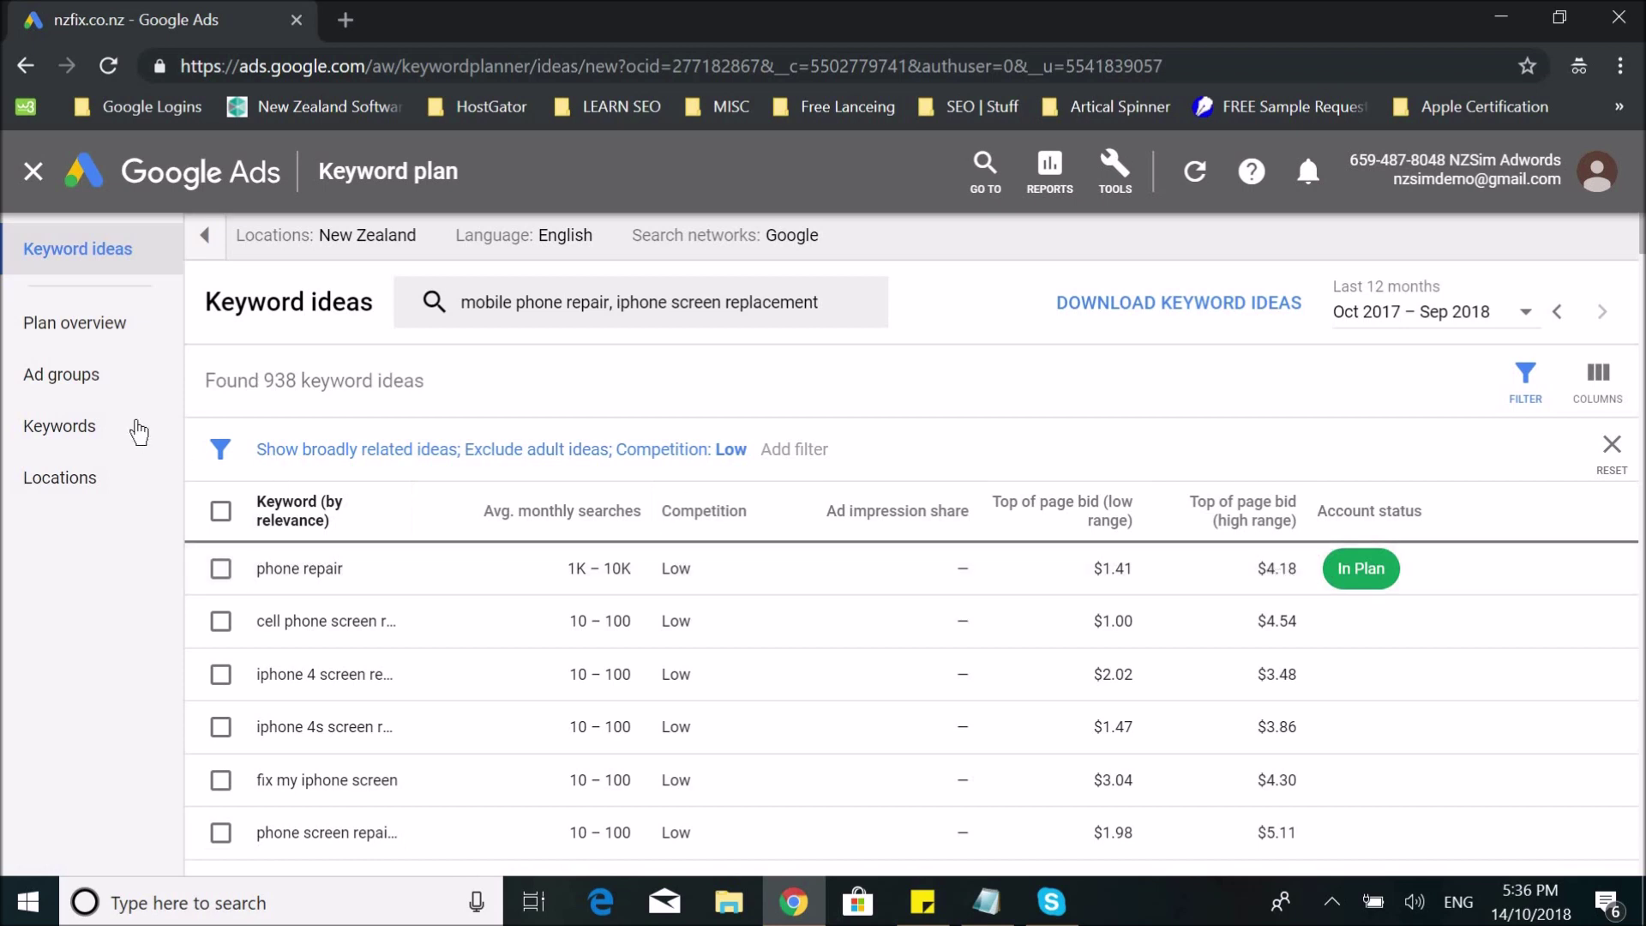
left_click(92, 343)
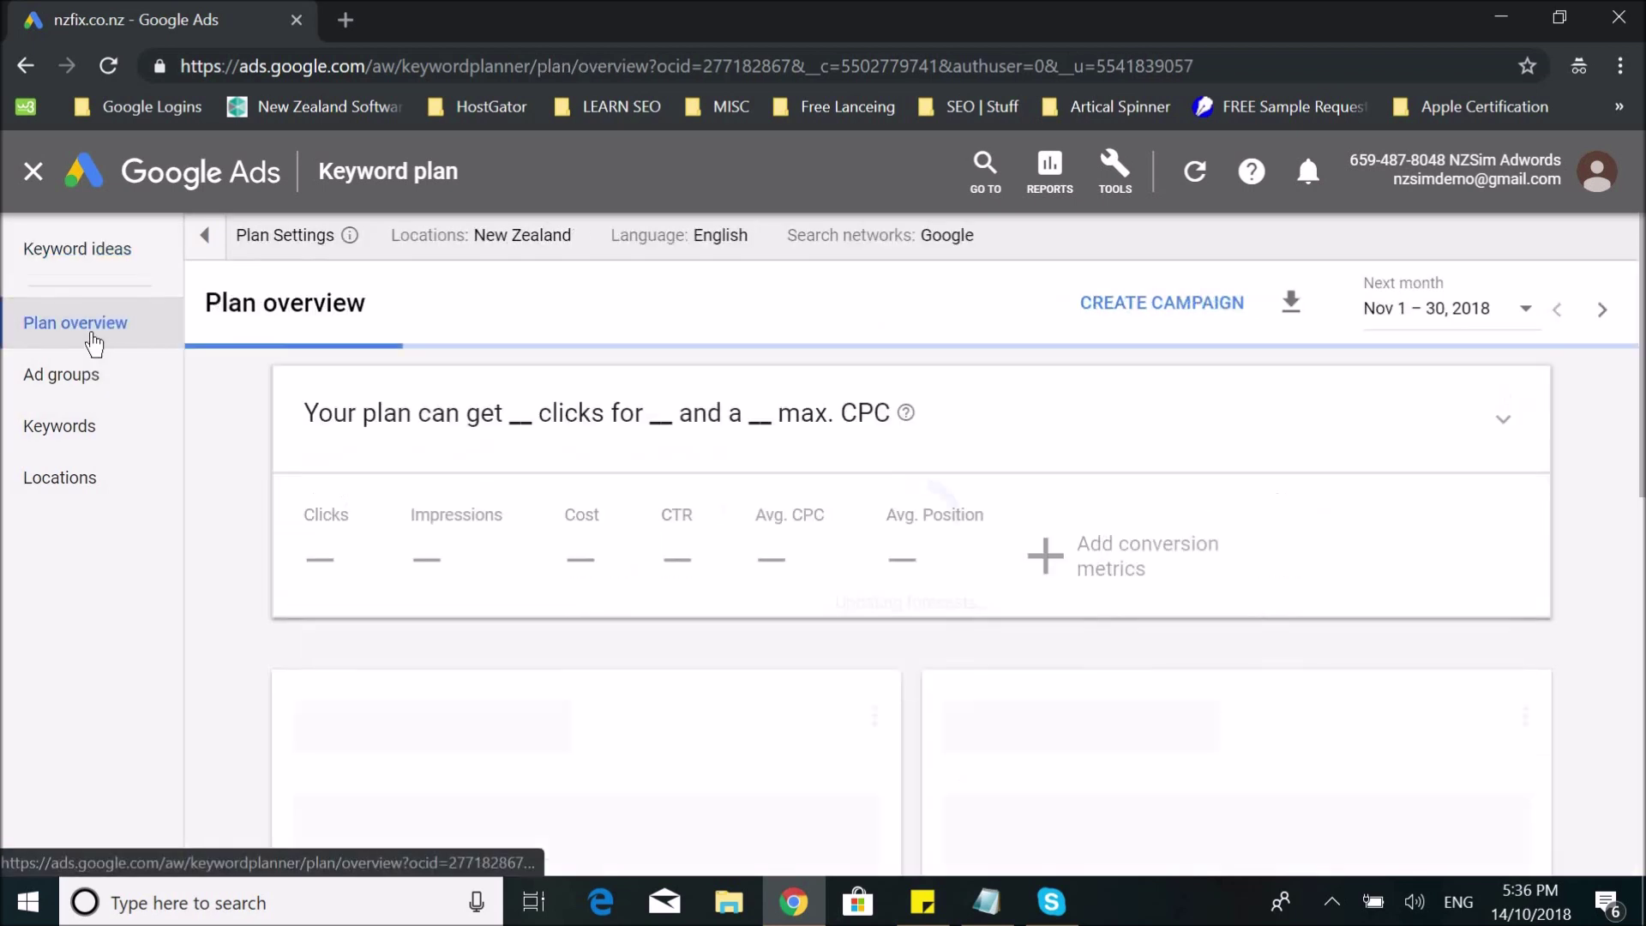
scroll(540, 515, "down", 2)
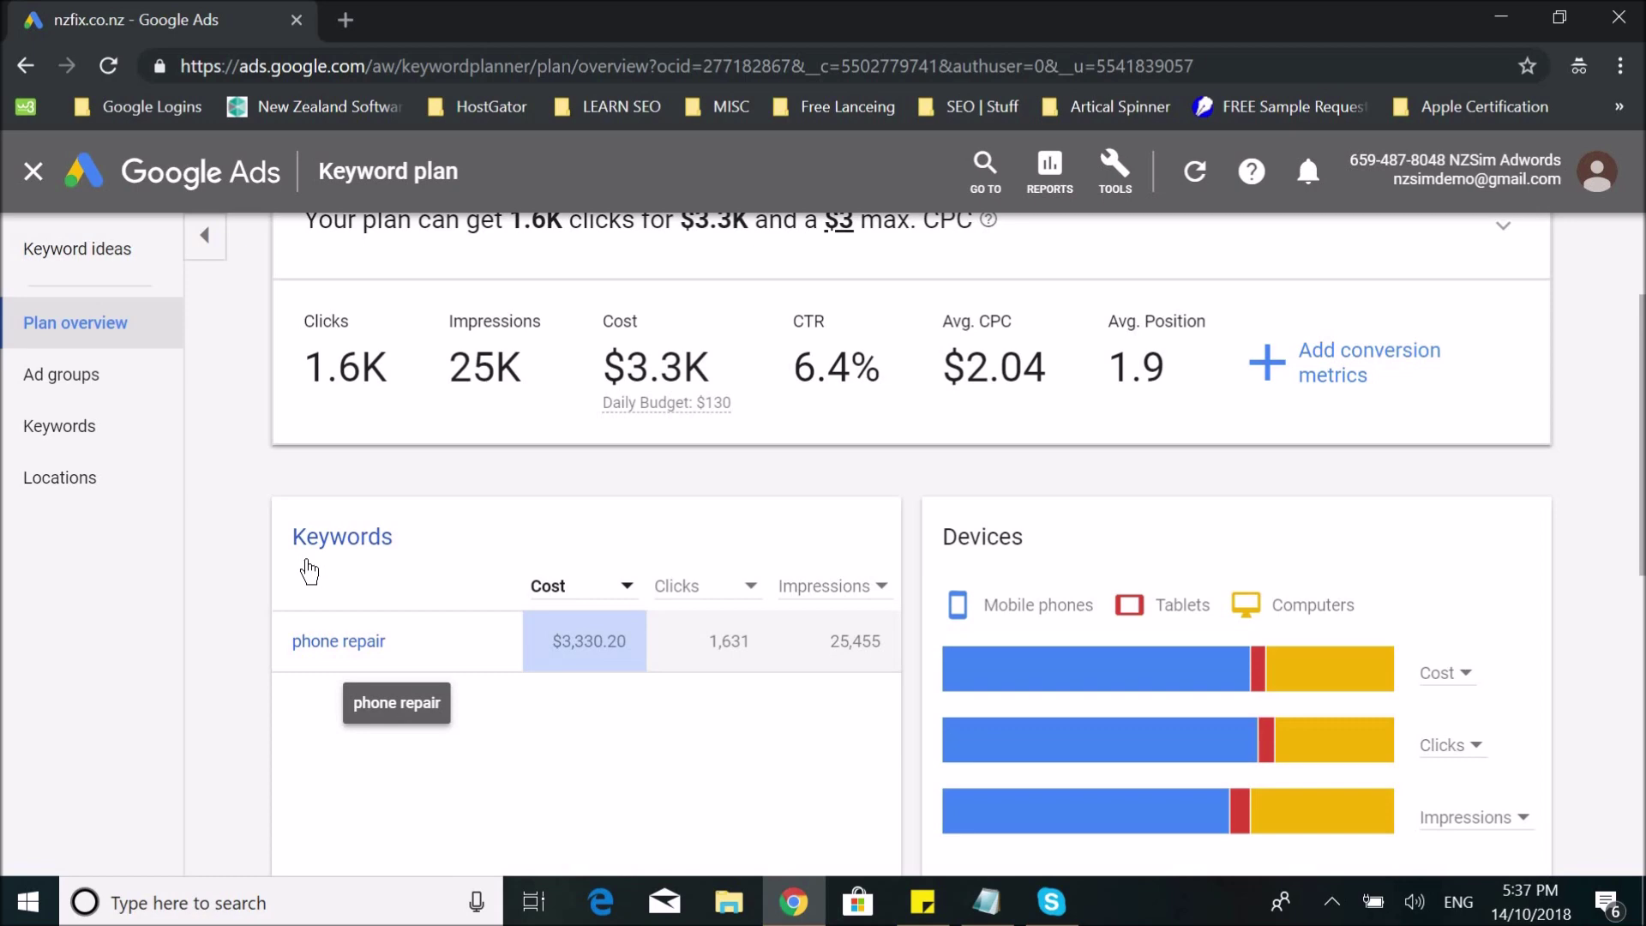
scroll(327, 587, "up", 2)
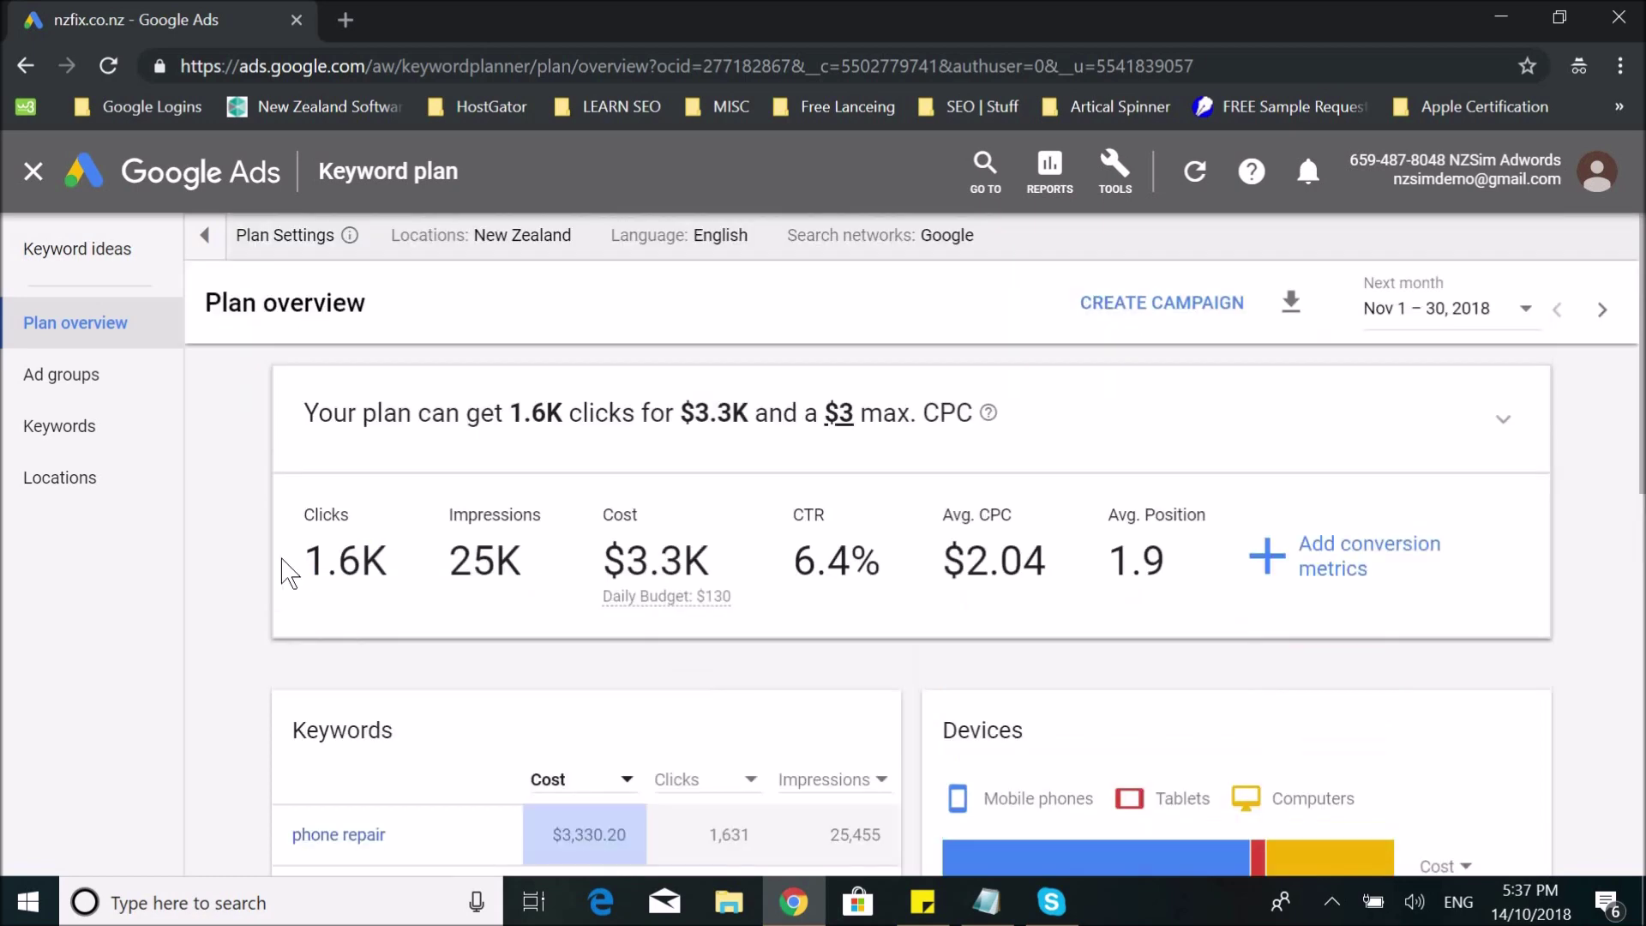
- Return to the keyword ideas and change the competition filter so that only Medium is matched
left_click(83, 254)
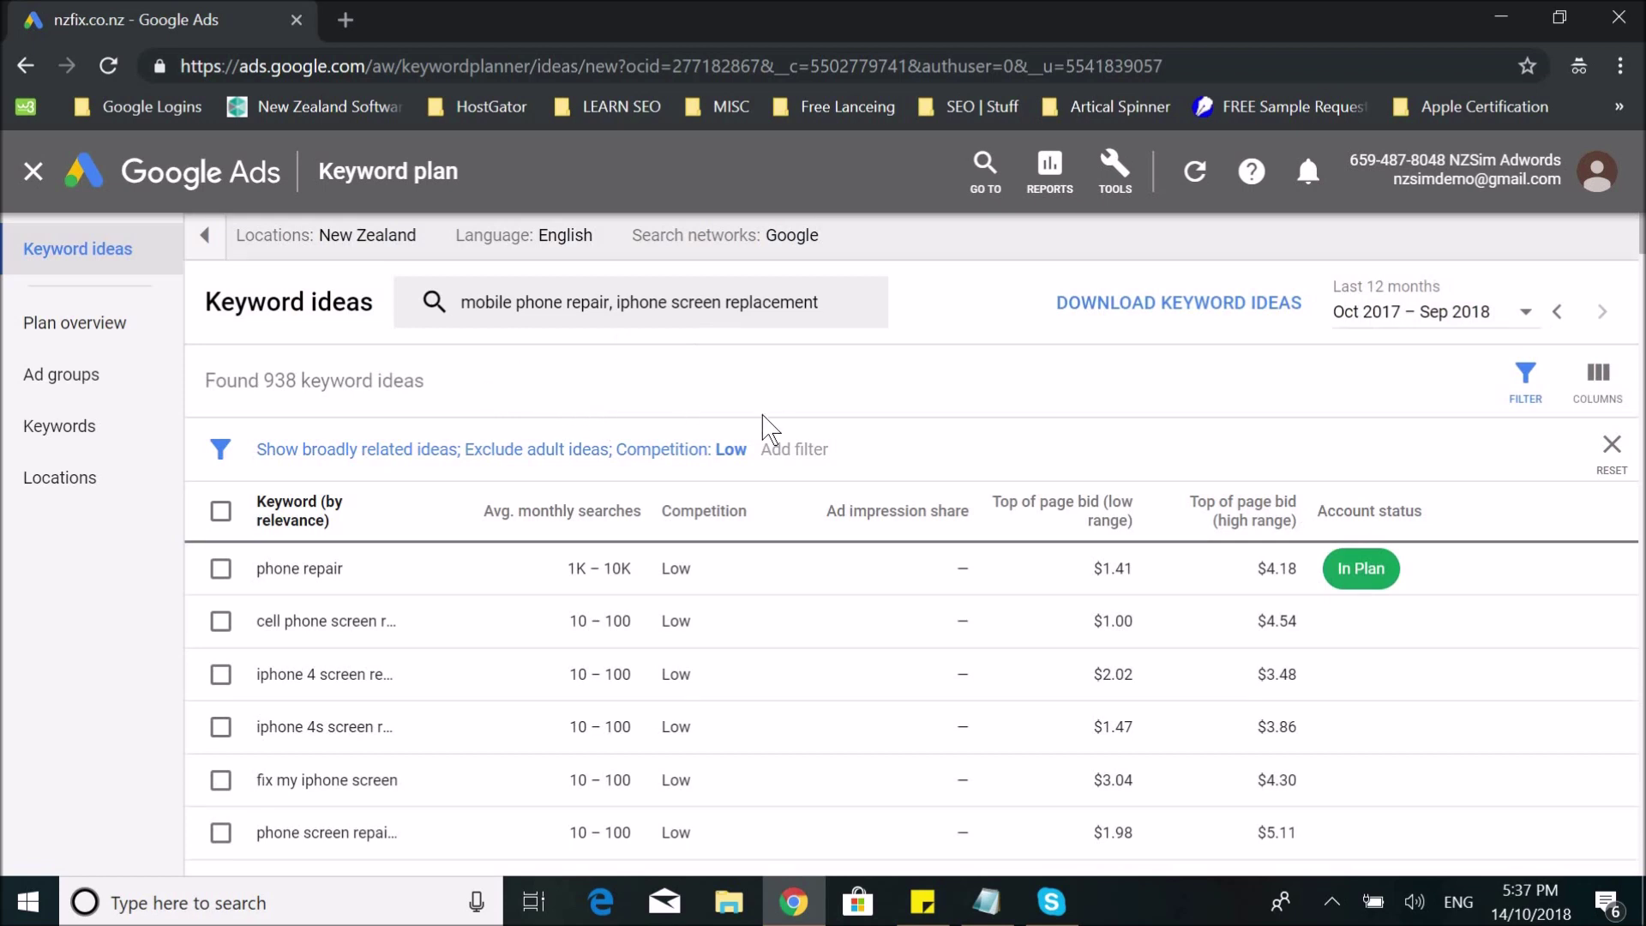
left_click(715, 452)
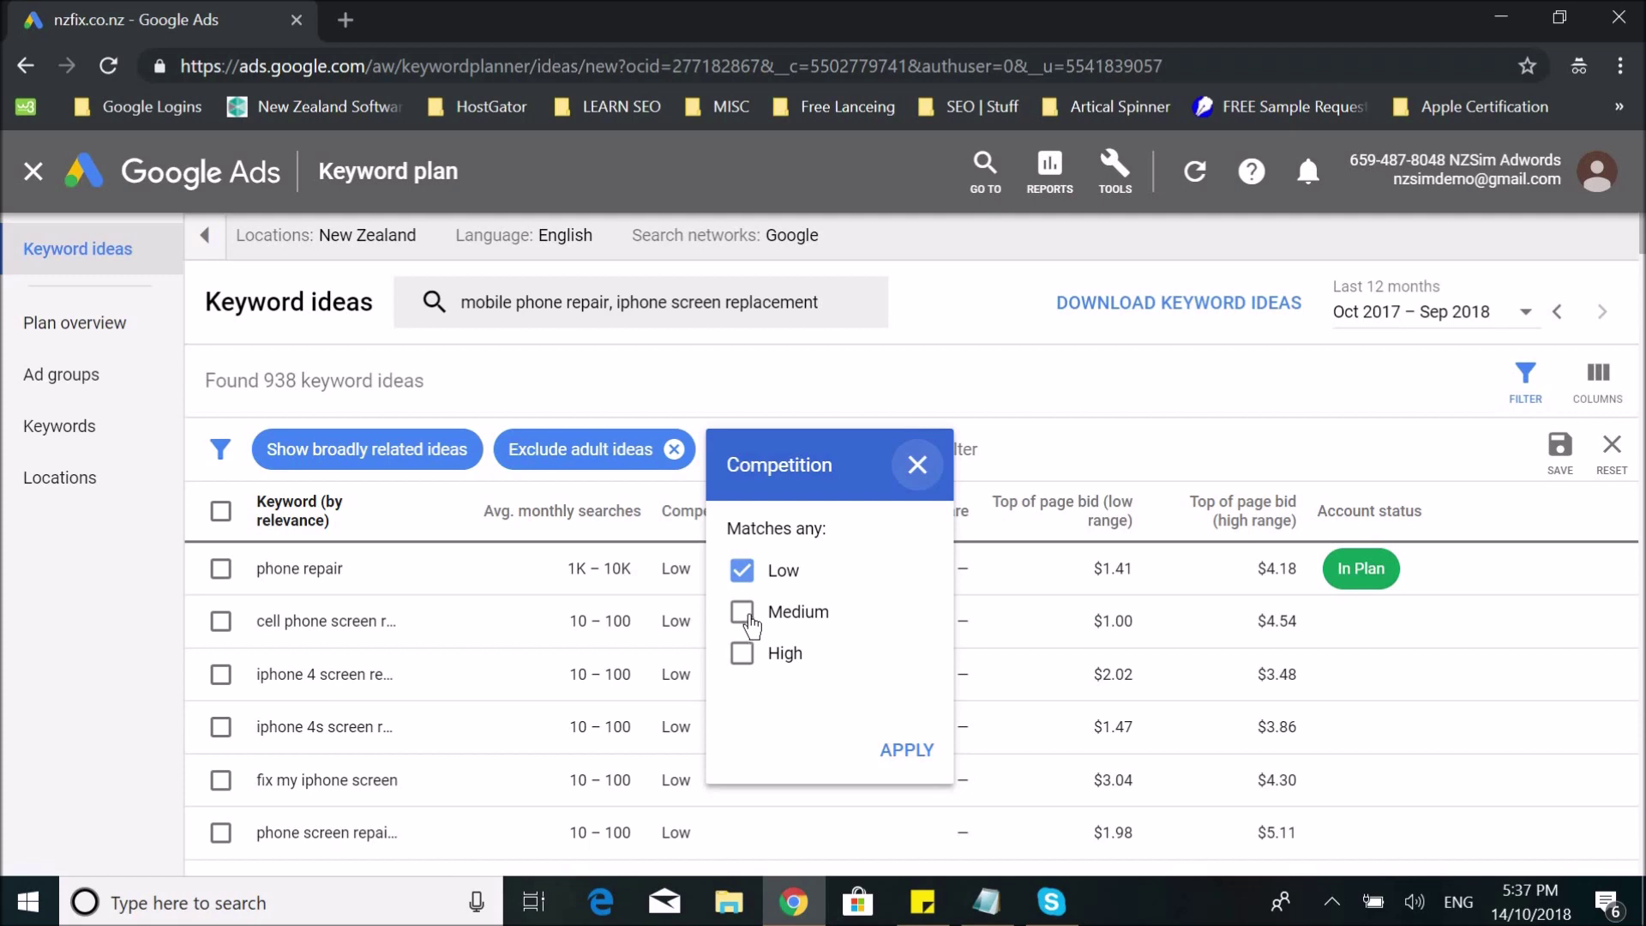
left_click(744, 614)
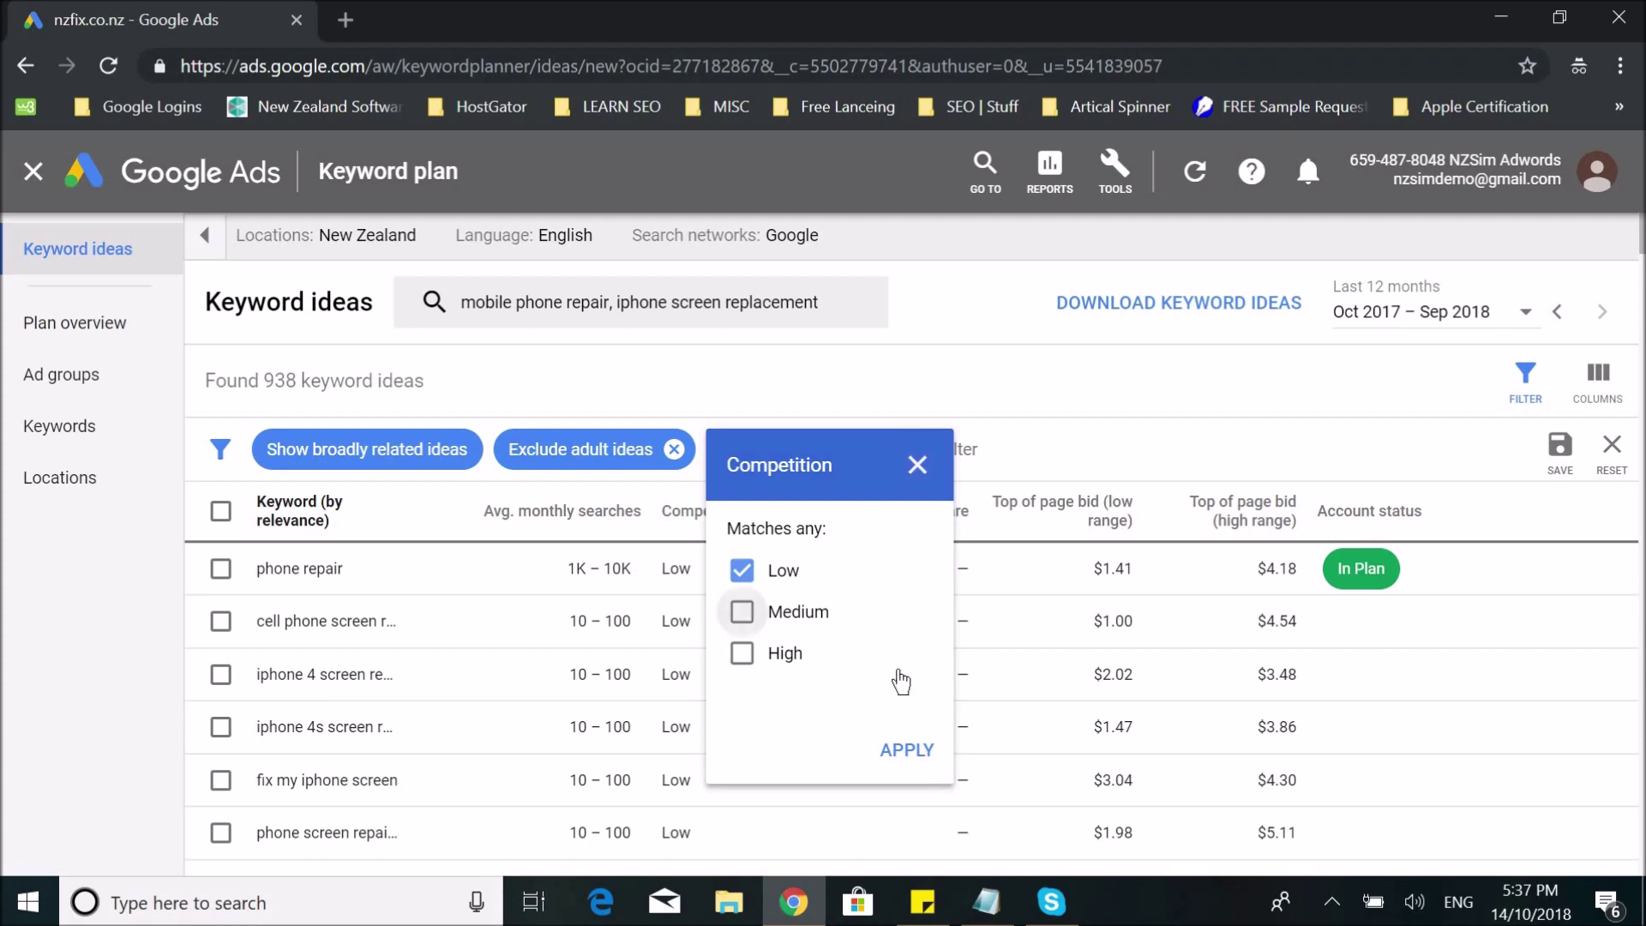
left_click(741, 571)
left_click(907, 751)
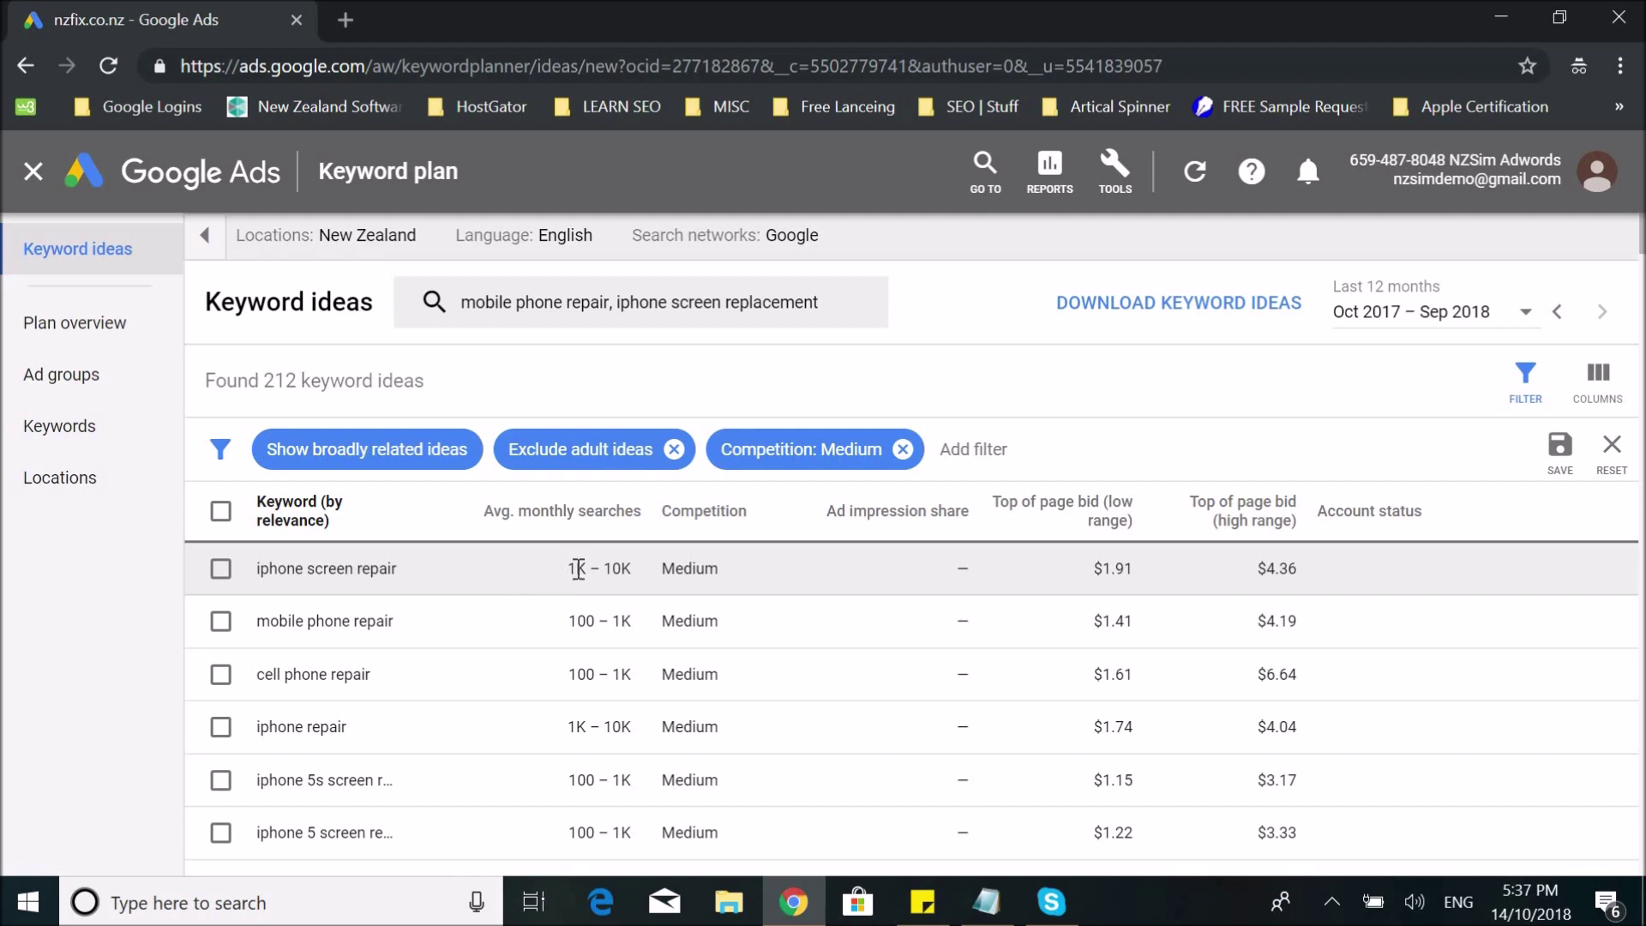
- Check iphone screen repair's competition and monthly searches, and select it along with iphone repair, the iphone 5s screen keyword and phone screen repair
left_click_drag(674, 570, 708, 563)
triple_click(610, 569)
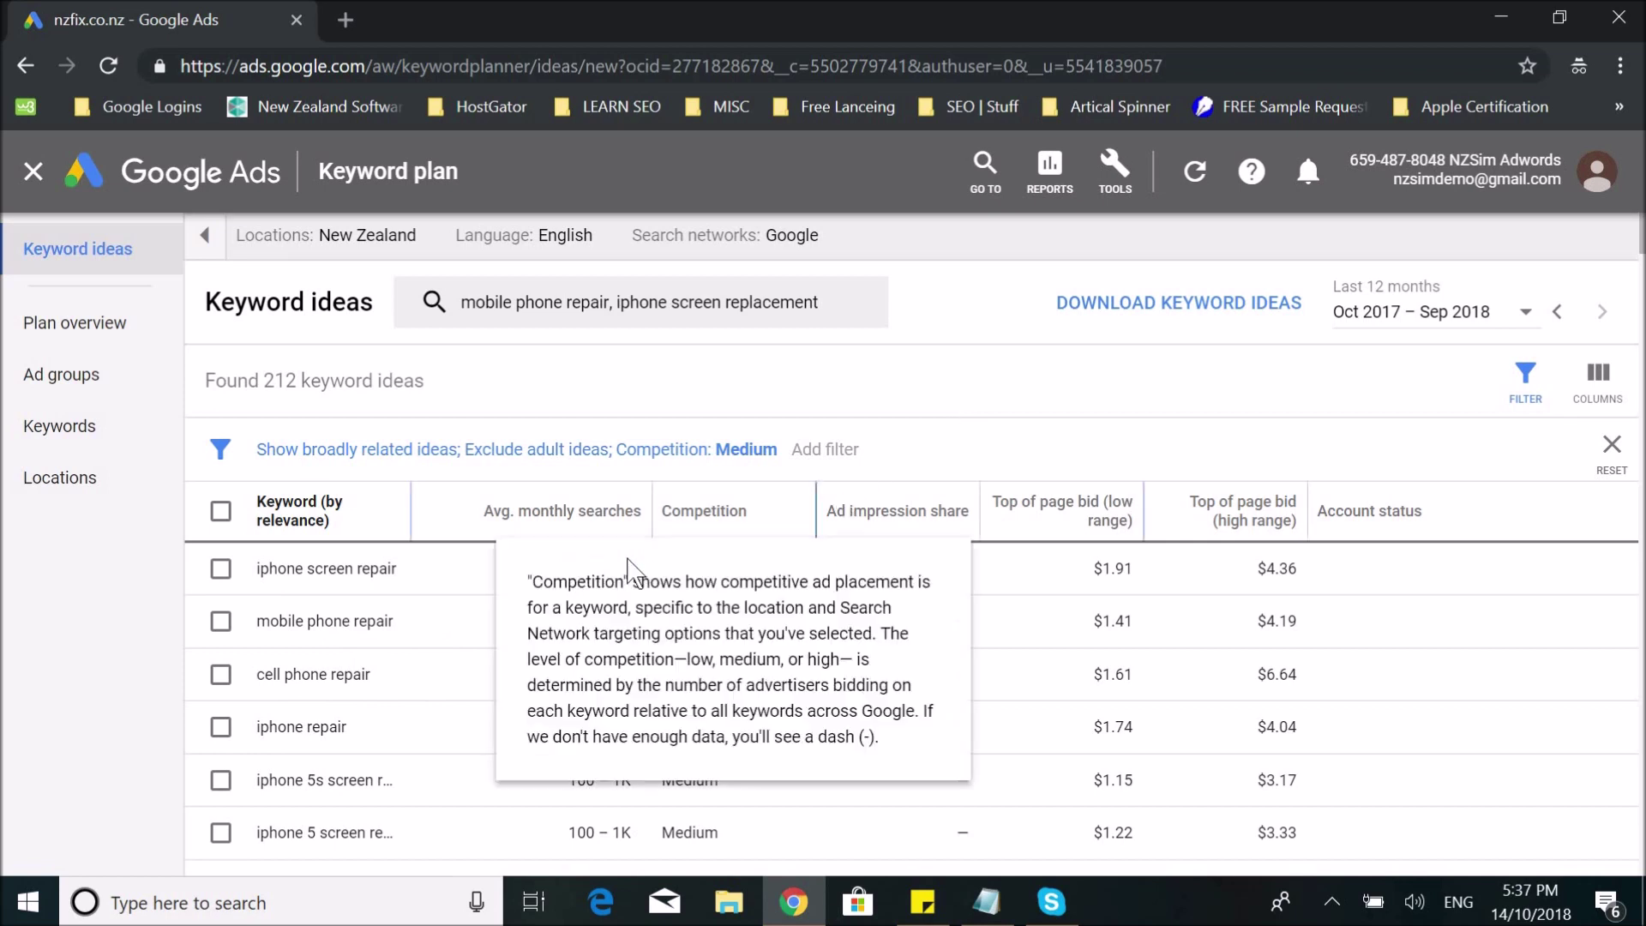
left_click(221, 570)
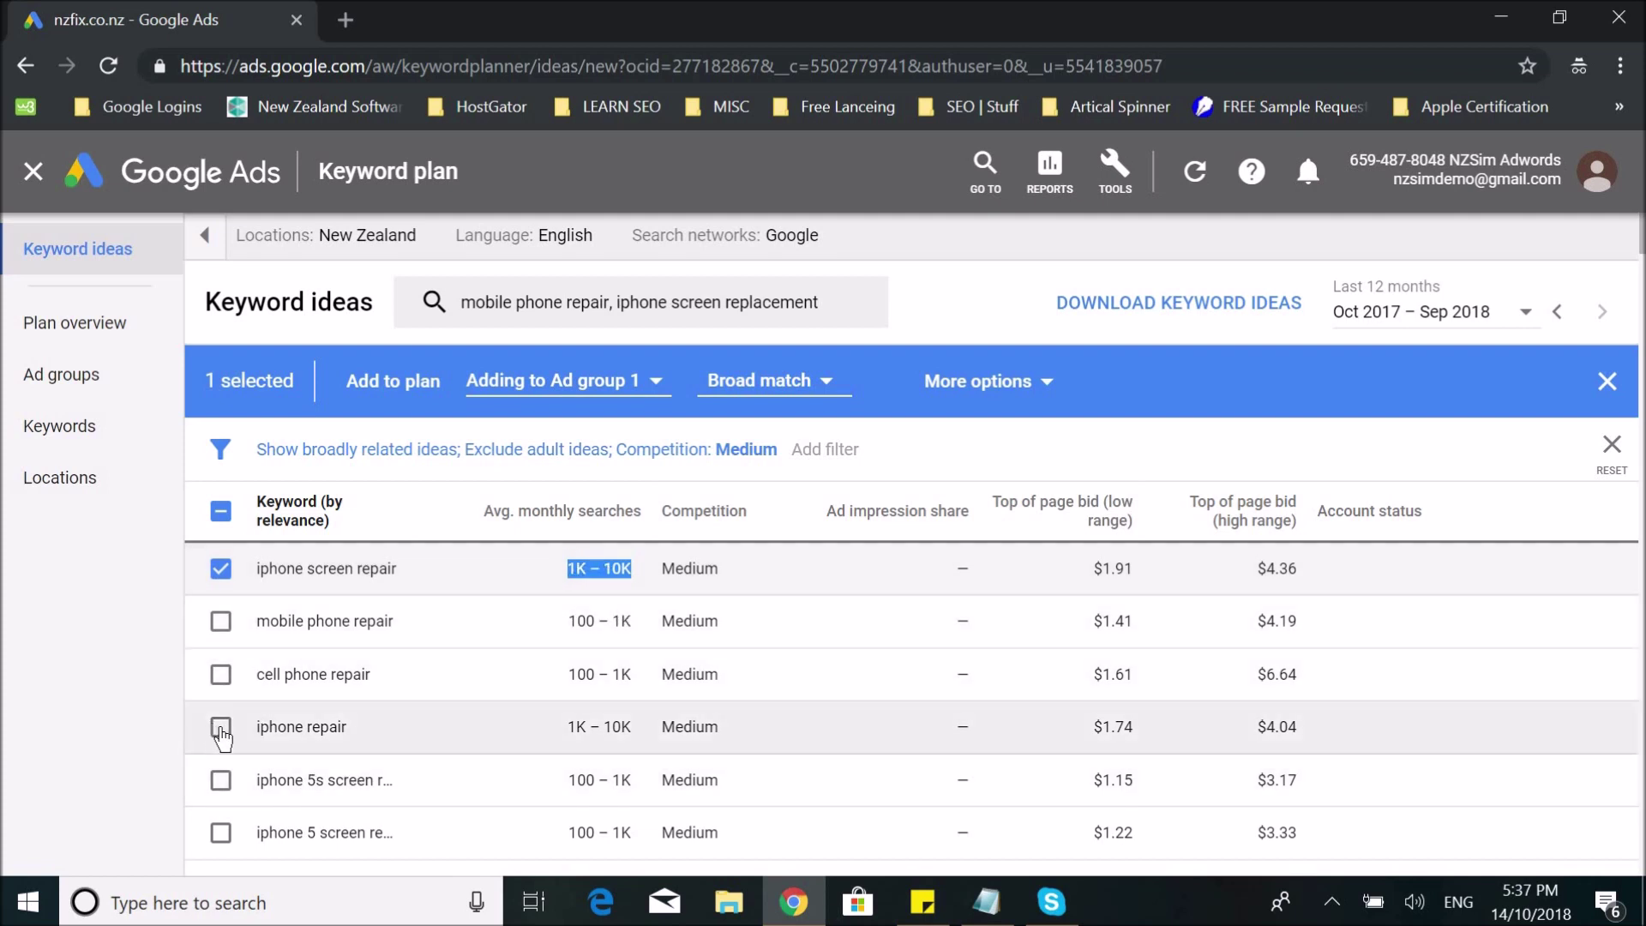
left_click(220, 729)
scroll(291, 736, "down", 2)
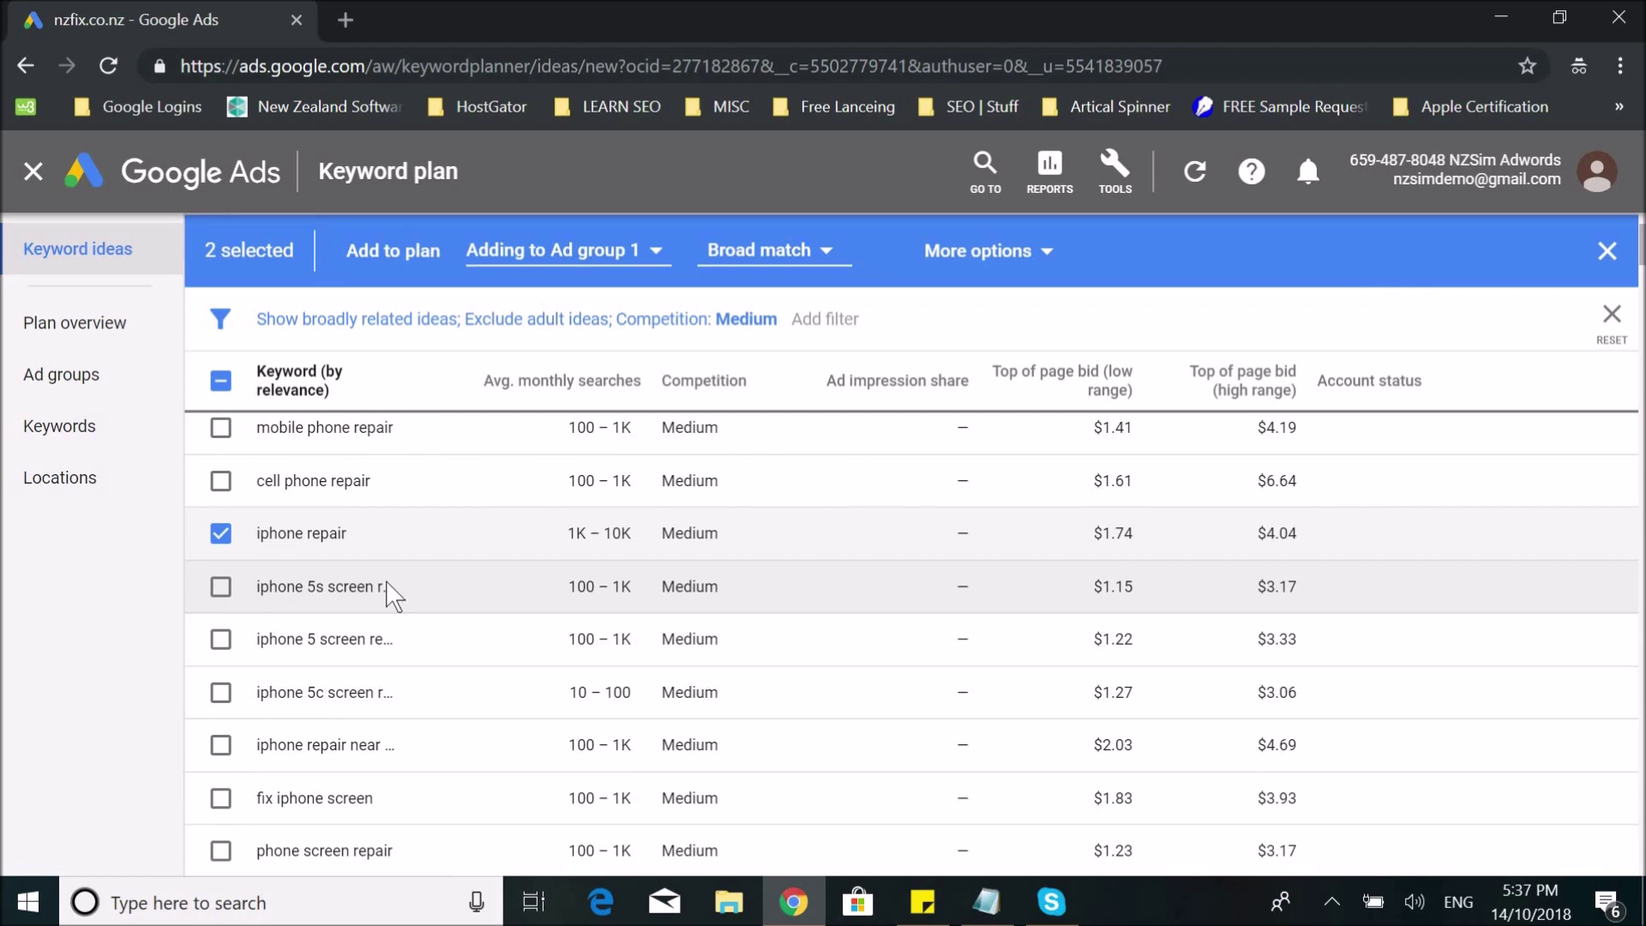
left_click(221, 592)
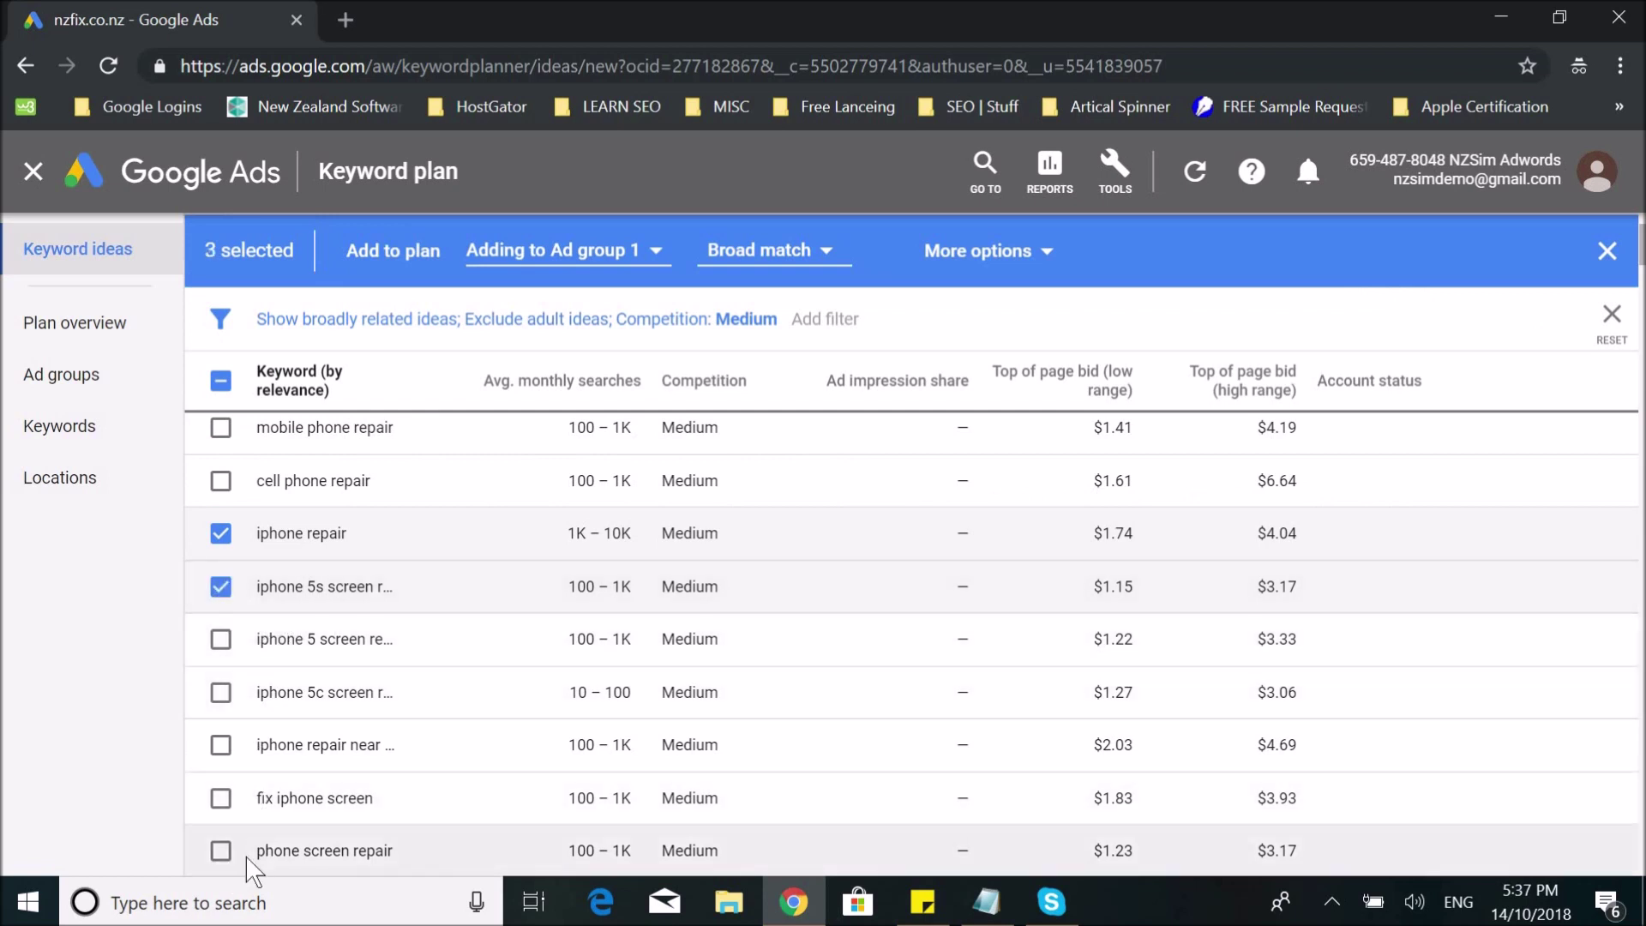
left_click(222, 852)
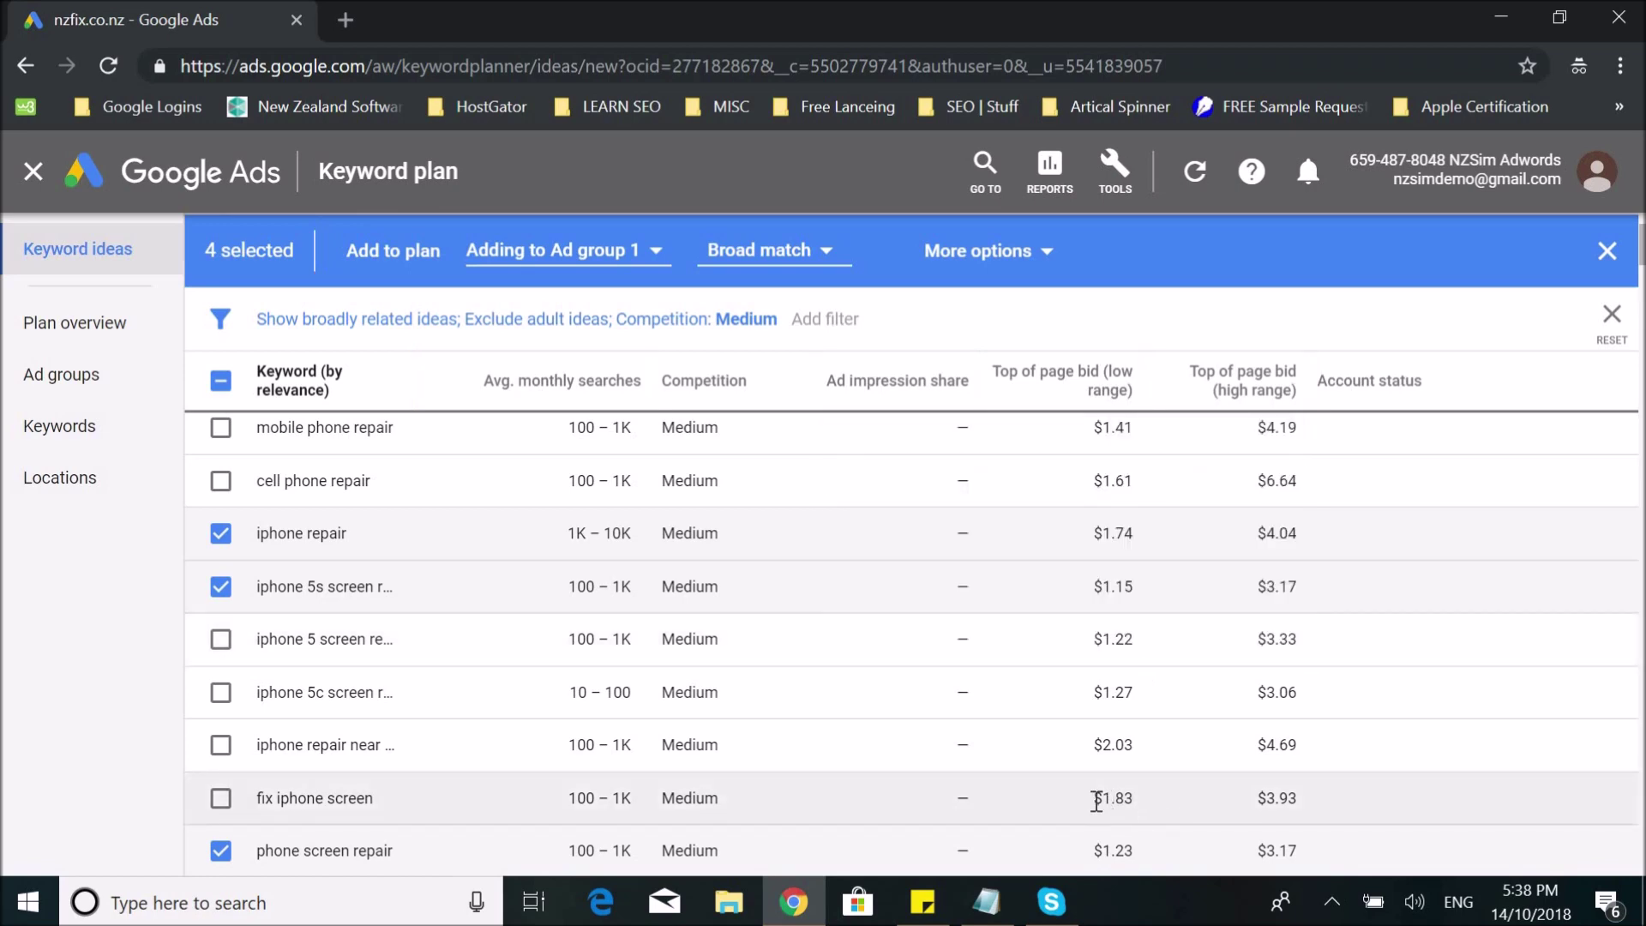
- Check phone screen repair's bid range, include iphone screen in the selection, and add the selected keywords to Ad group 1 as broad match
triple_click(1117, 851)
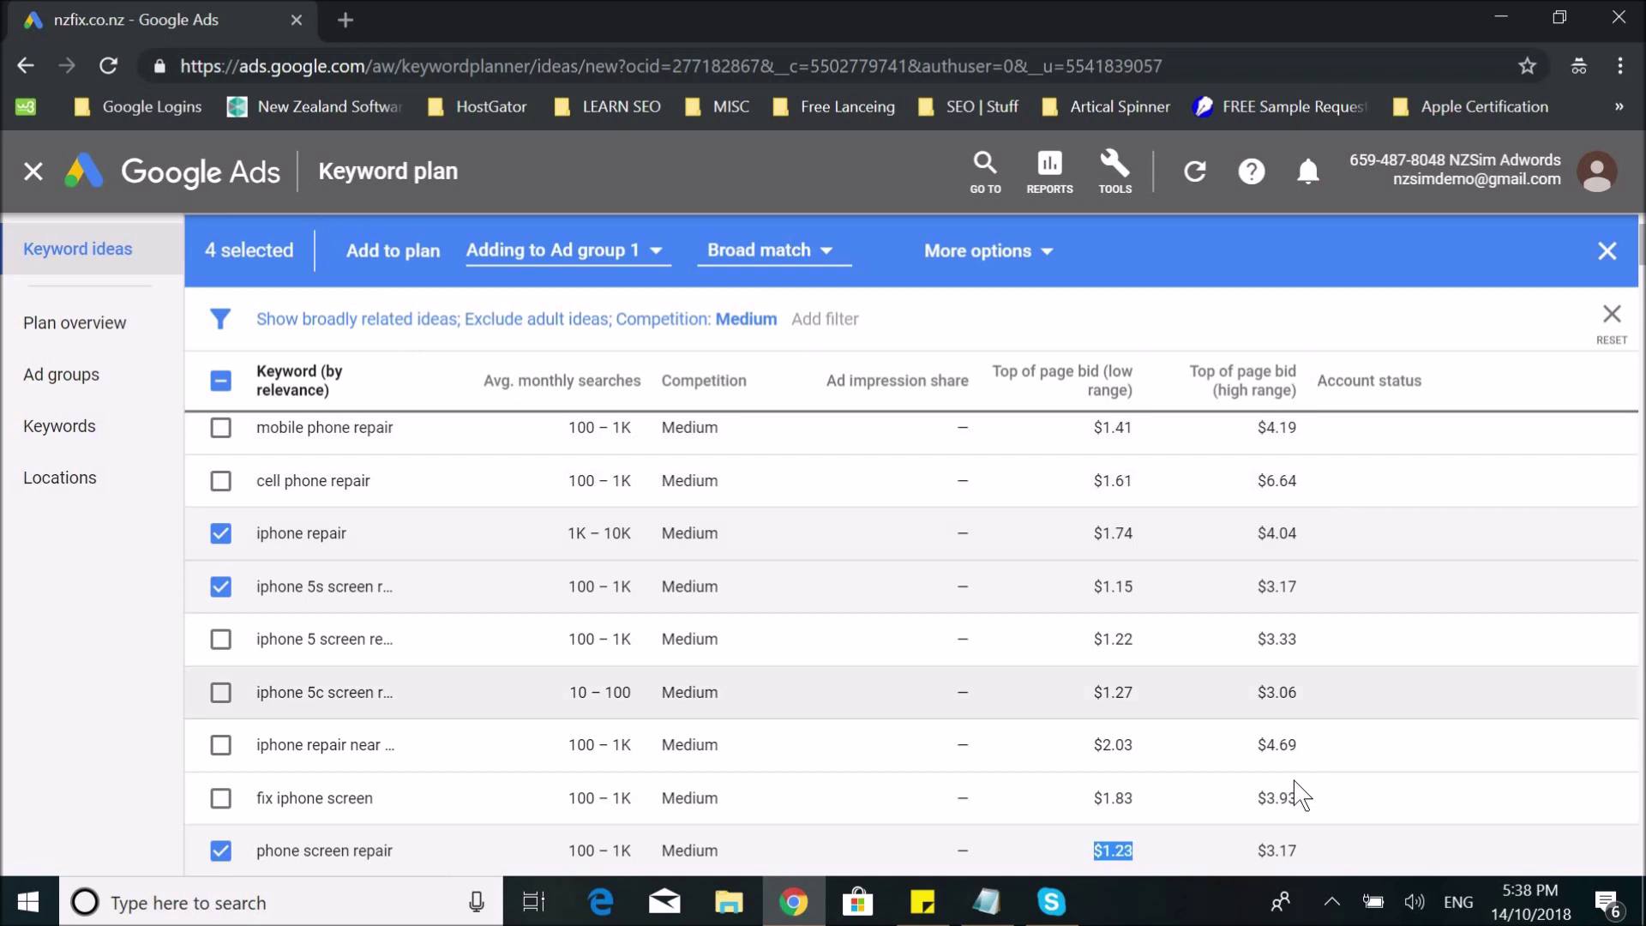
left_click_drag(1254, 849, 1276, 850)
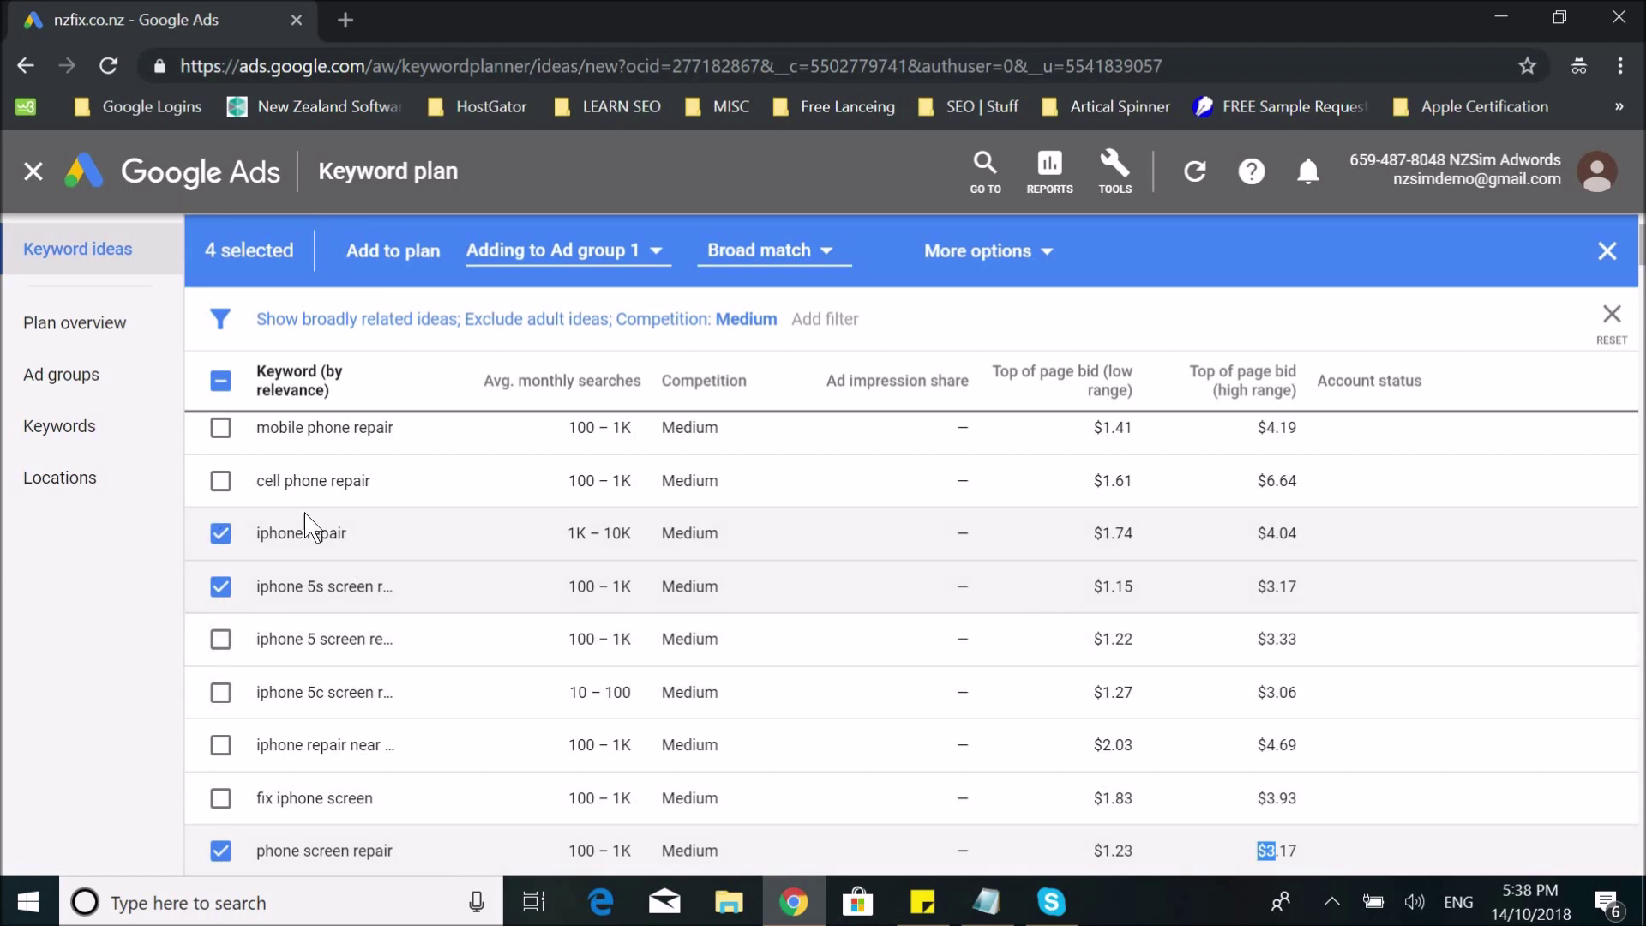
scroll(323, 532, "down", 4)
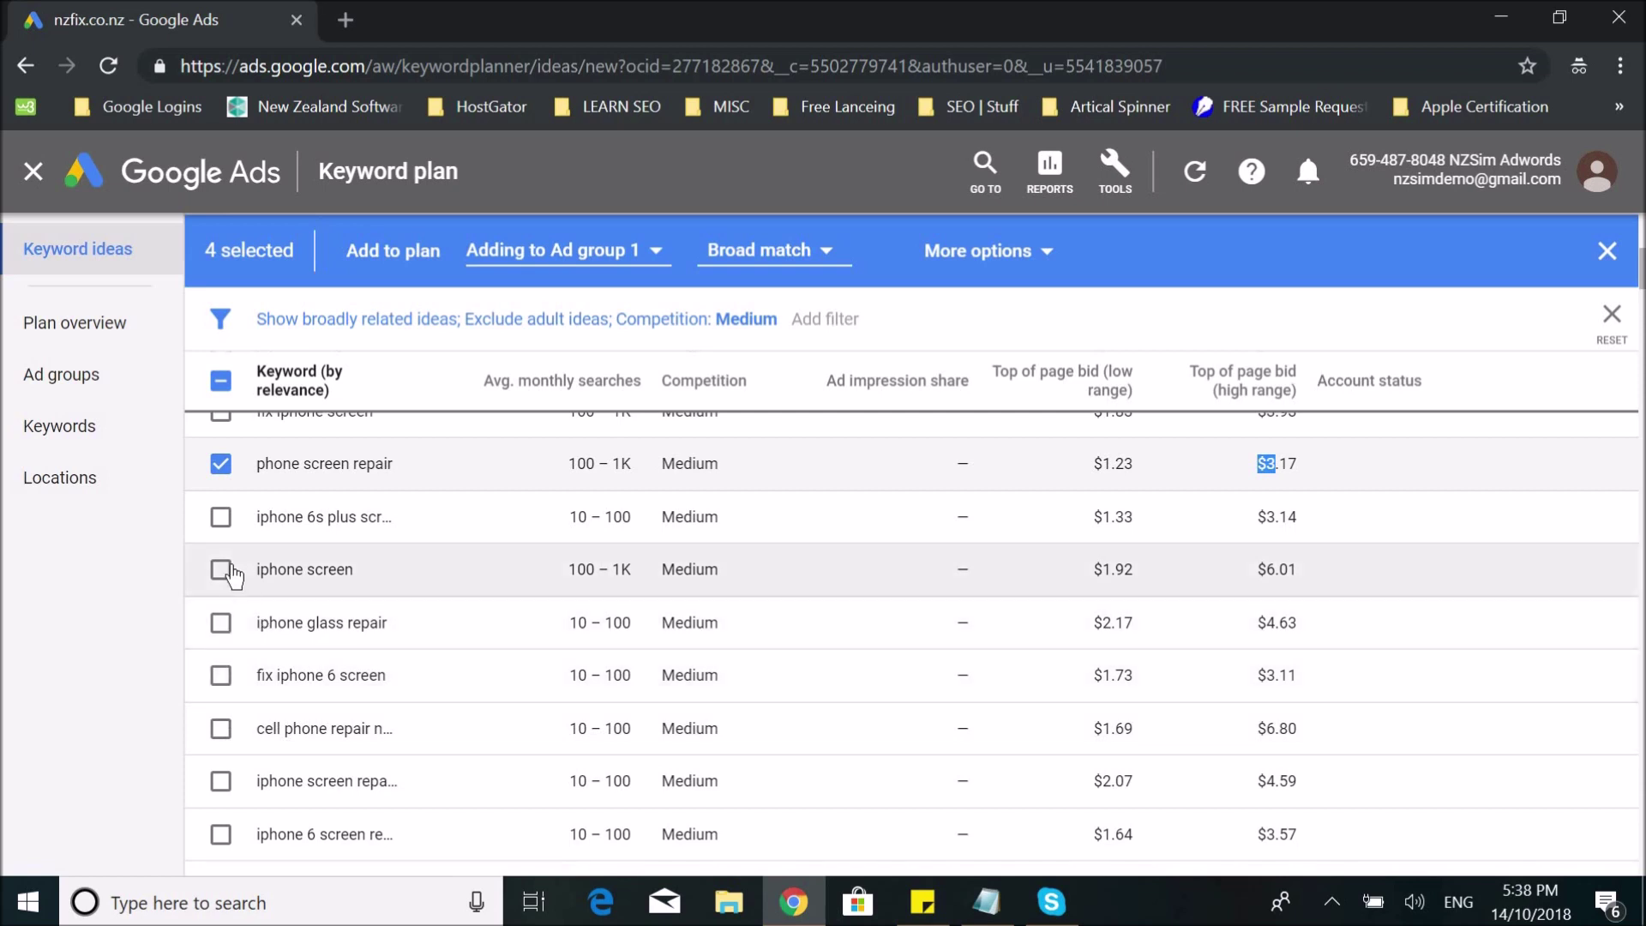
left_click(222, 569)
left_click(358, 258)
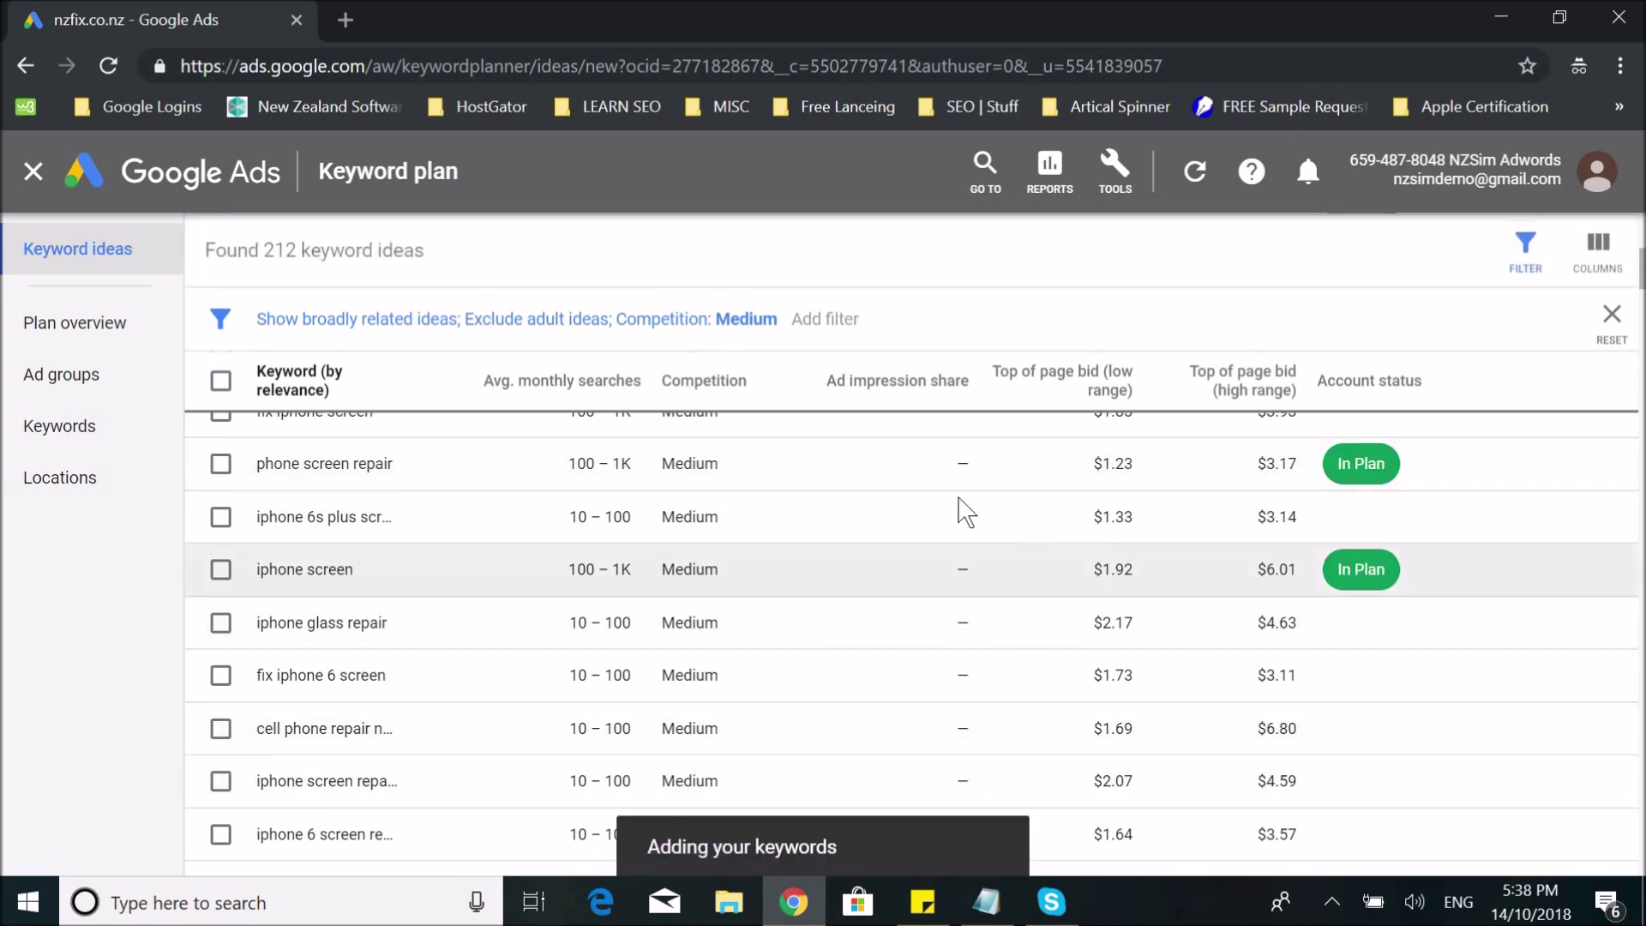
- Examine the plan overview forecast, including total clicks and cost, per-keyword costs, and the device and location breakdowns
left_click(98, 341)
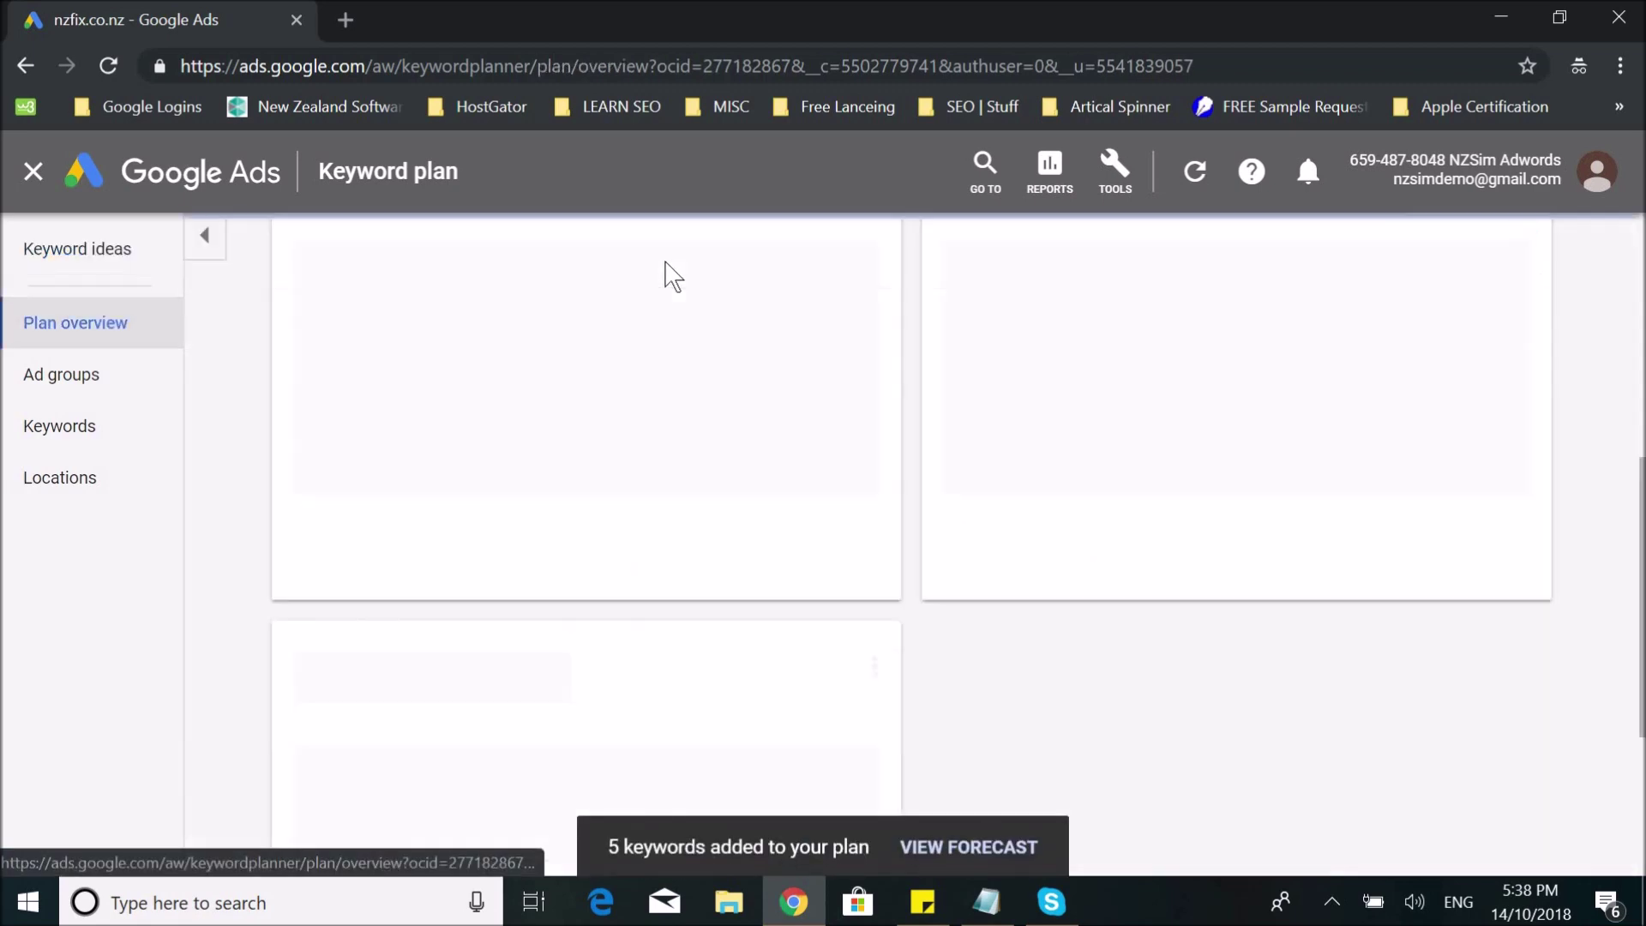
scroll(703, 386, "down", 5)
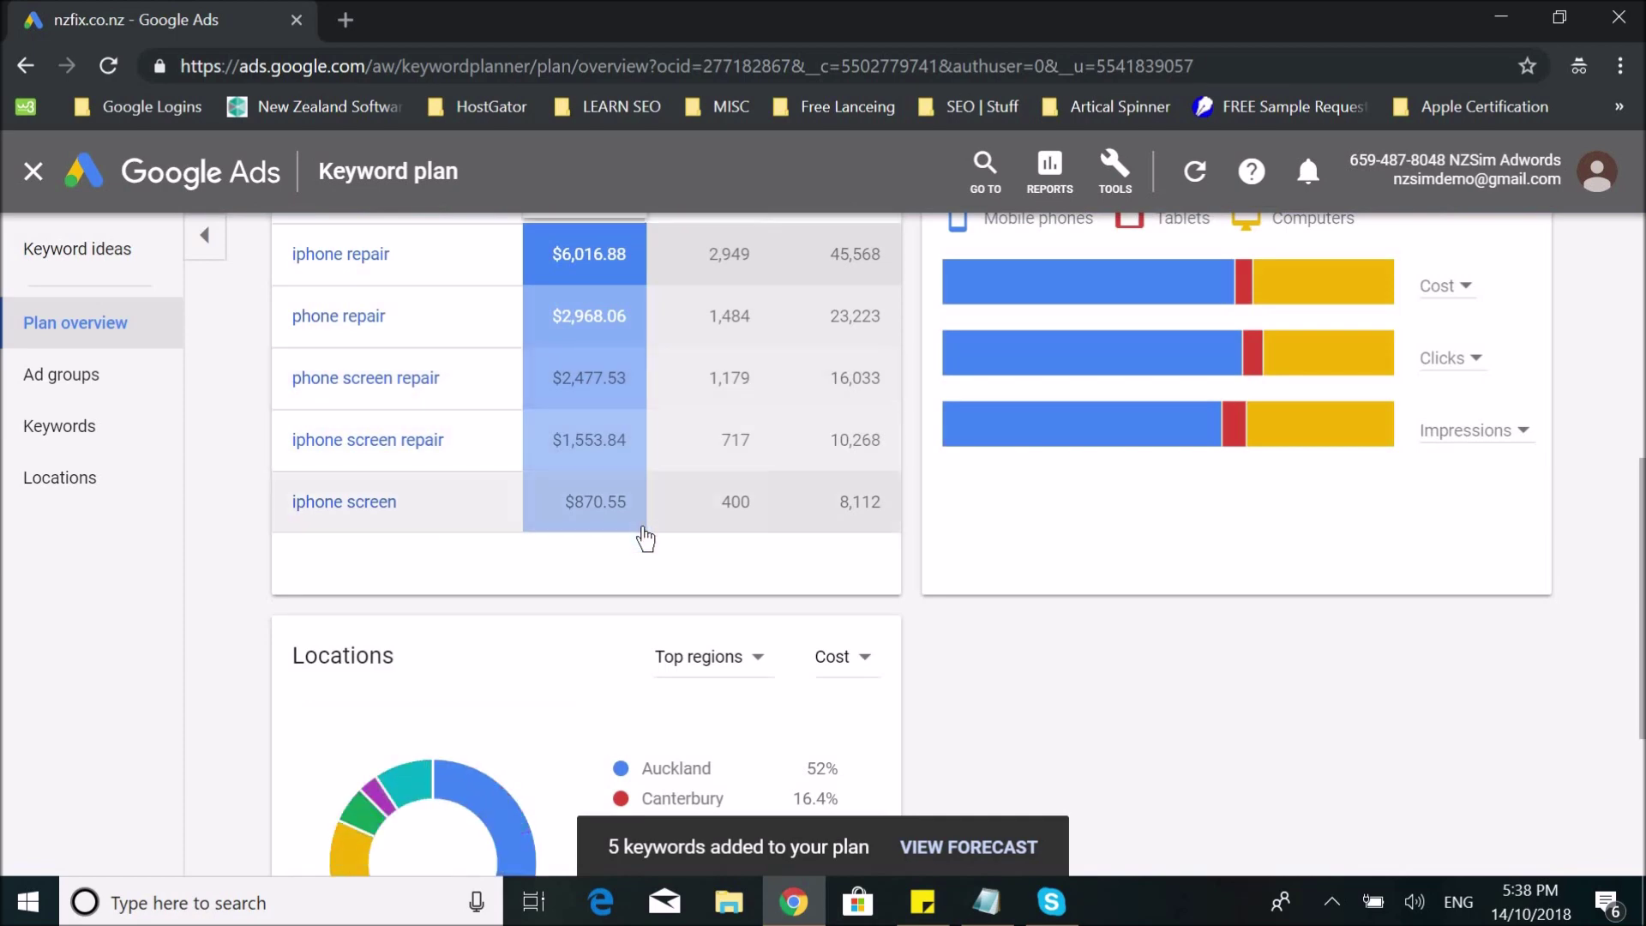
scroll(634, 600, "down", 4)
scroll(592, 677, "up", 7)
scroll(578, 660, "down", 7)
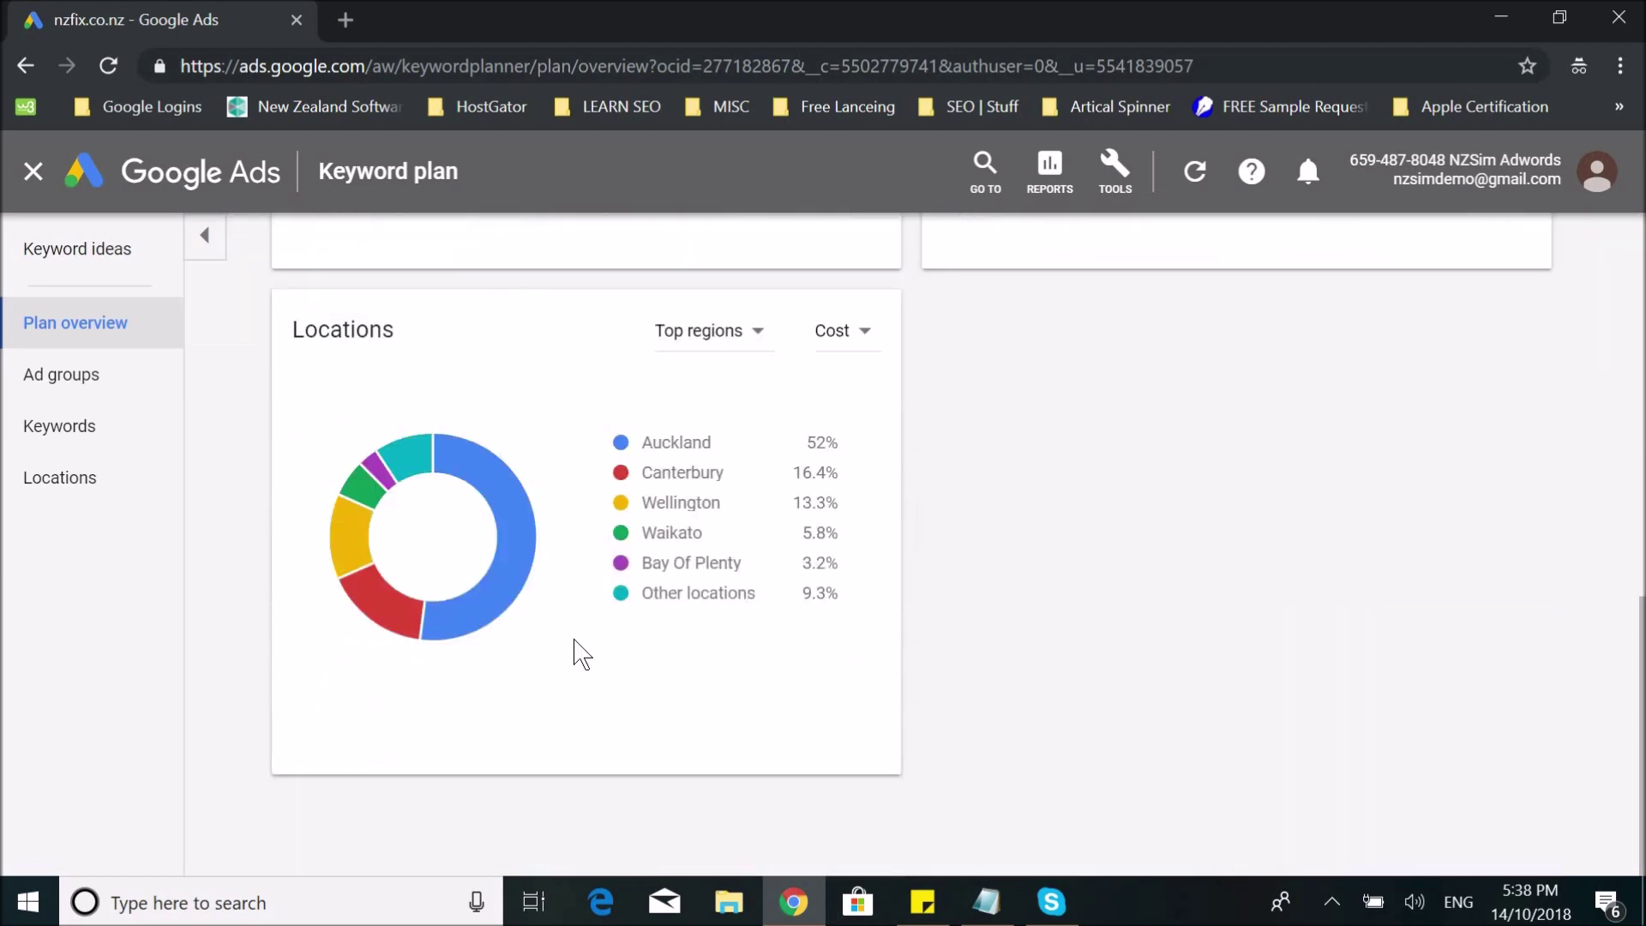
scroll(576, 652, "up", 5)
scroll(575, 650, "down", 1)
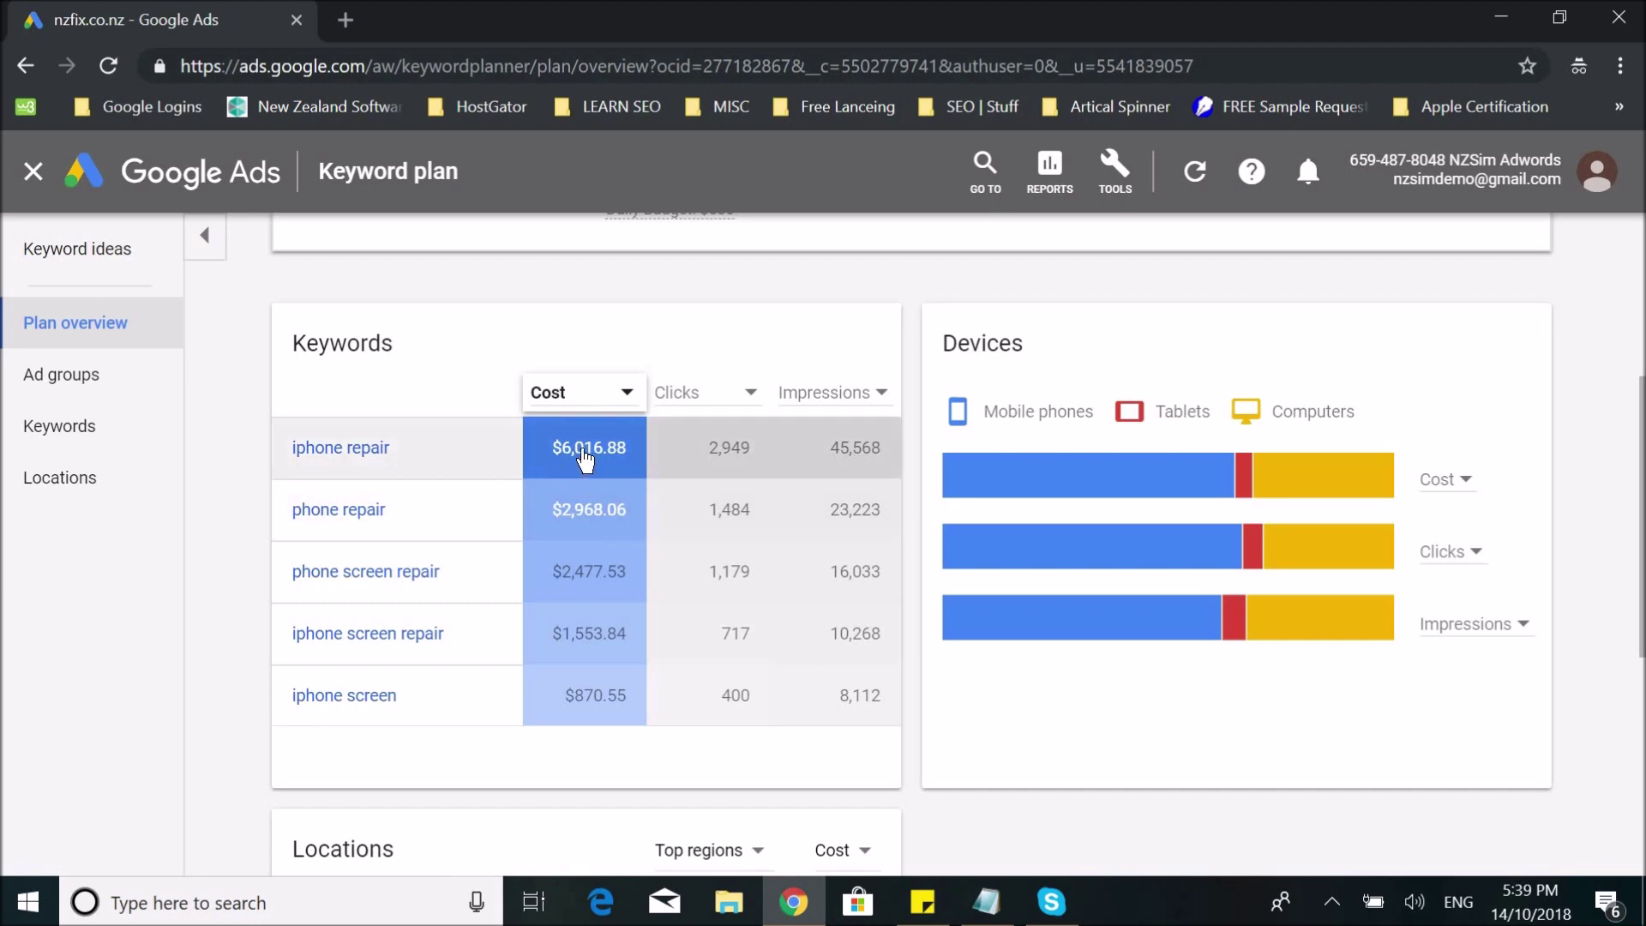
scroll(868, 384, "up", 2)
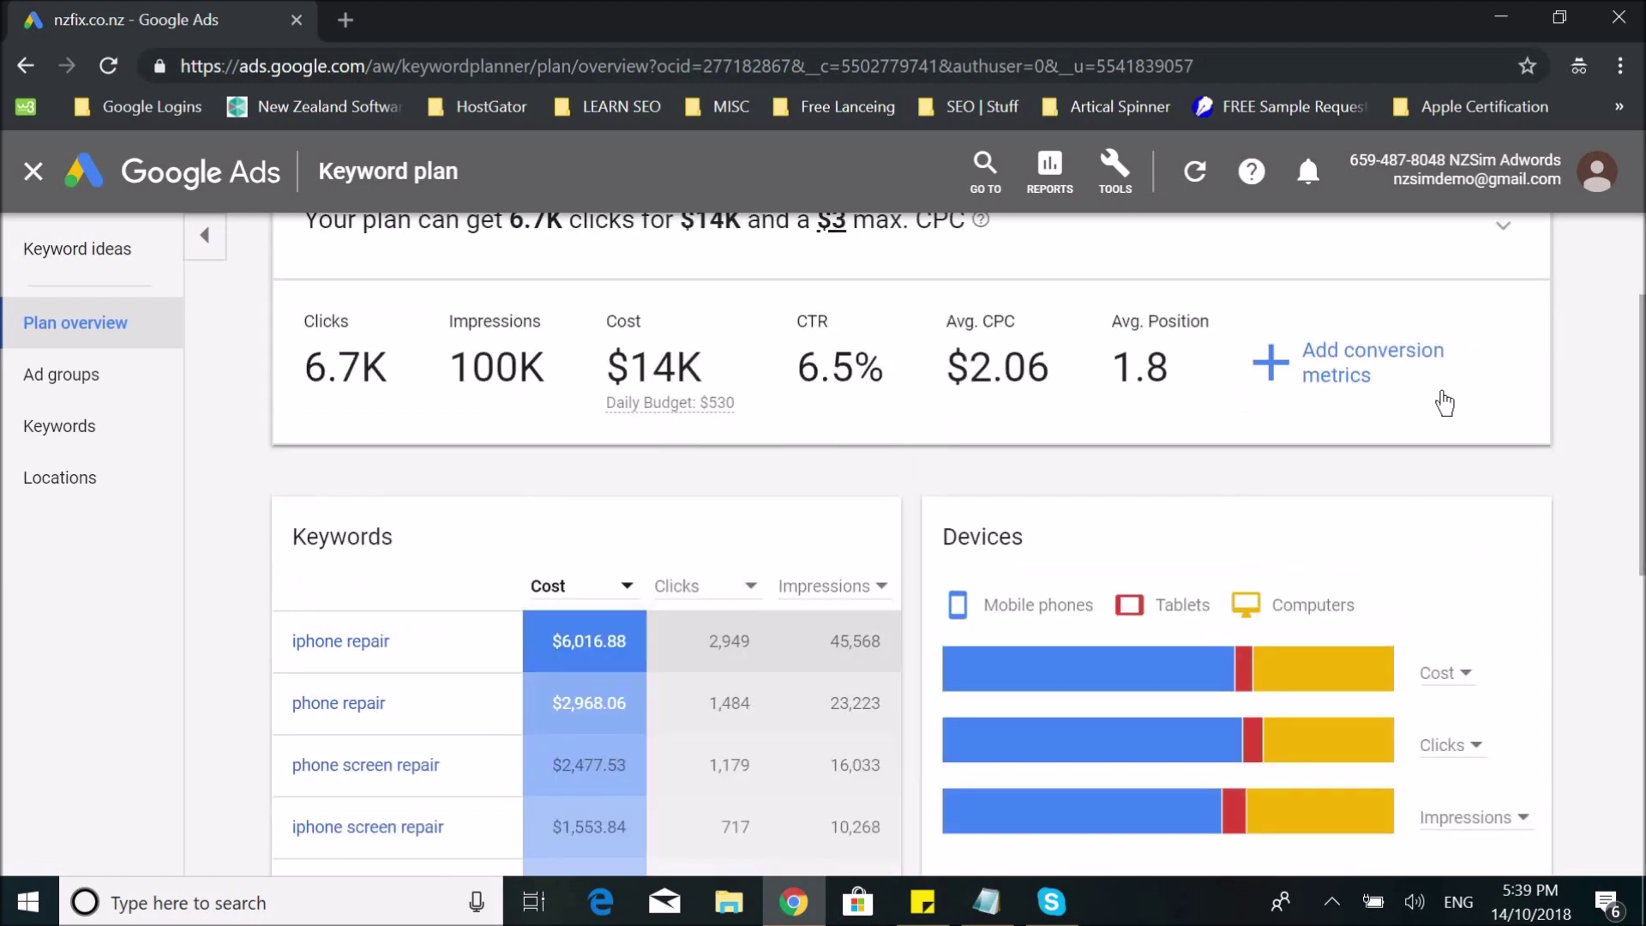
scroll(1441, 397, "up", 2)
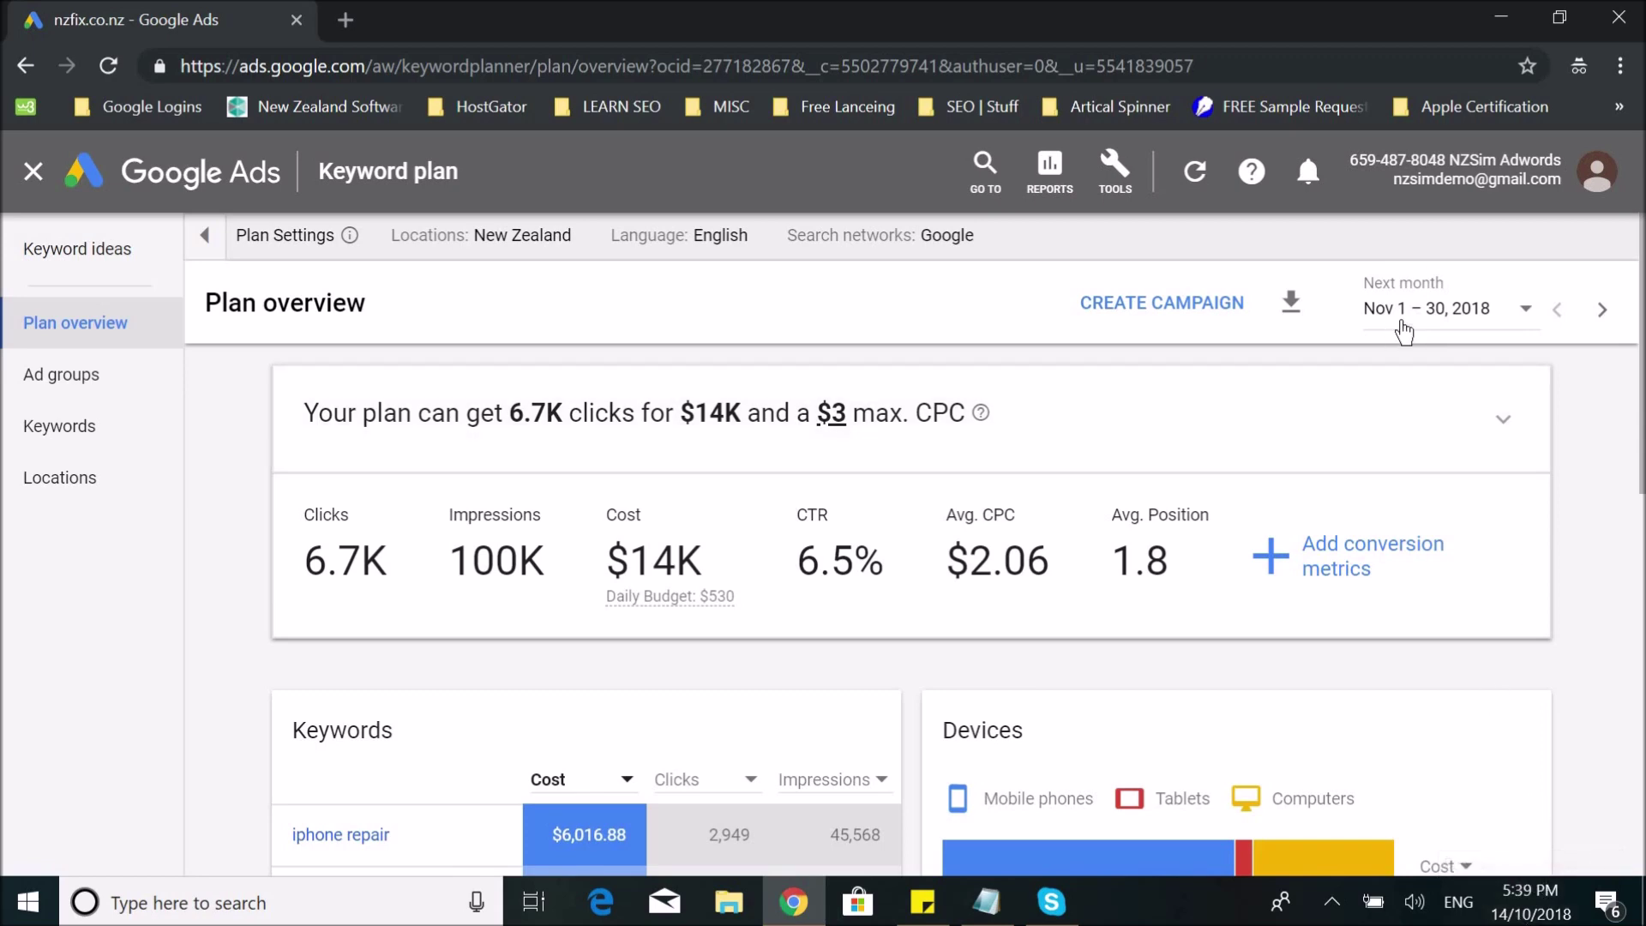
scroll(919, 489, "down", 2)
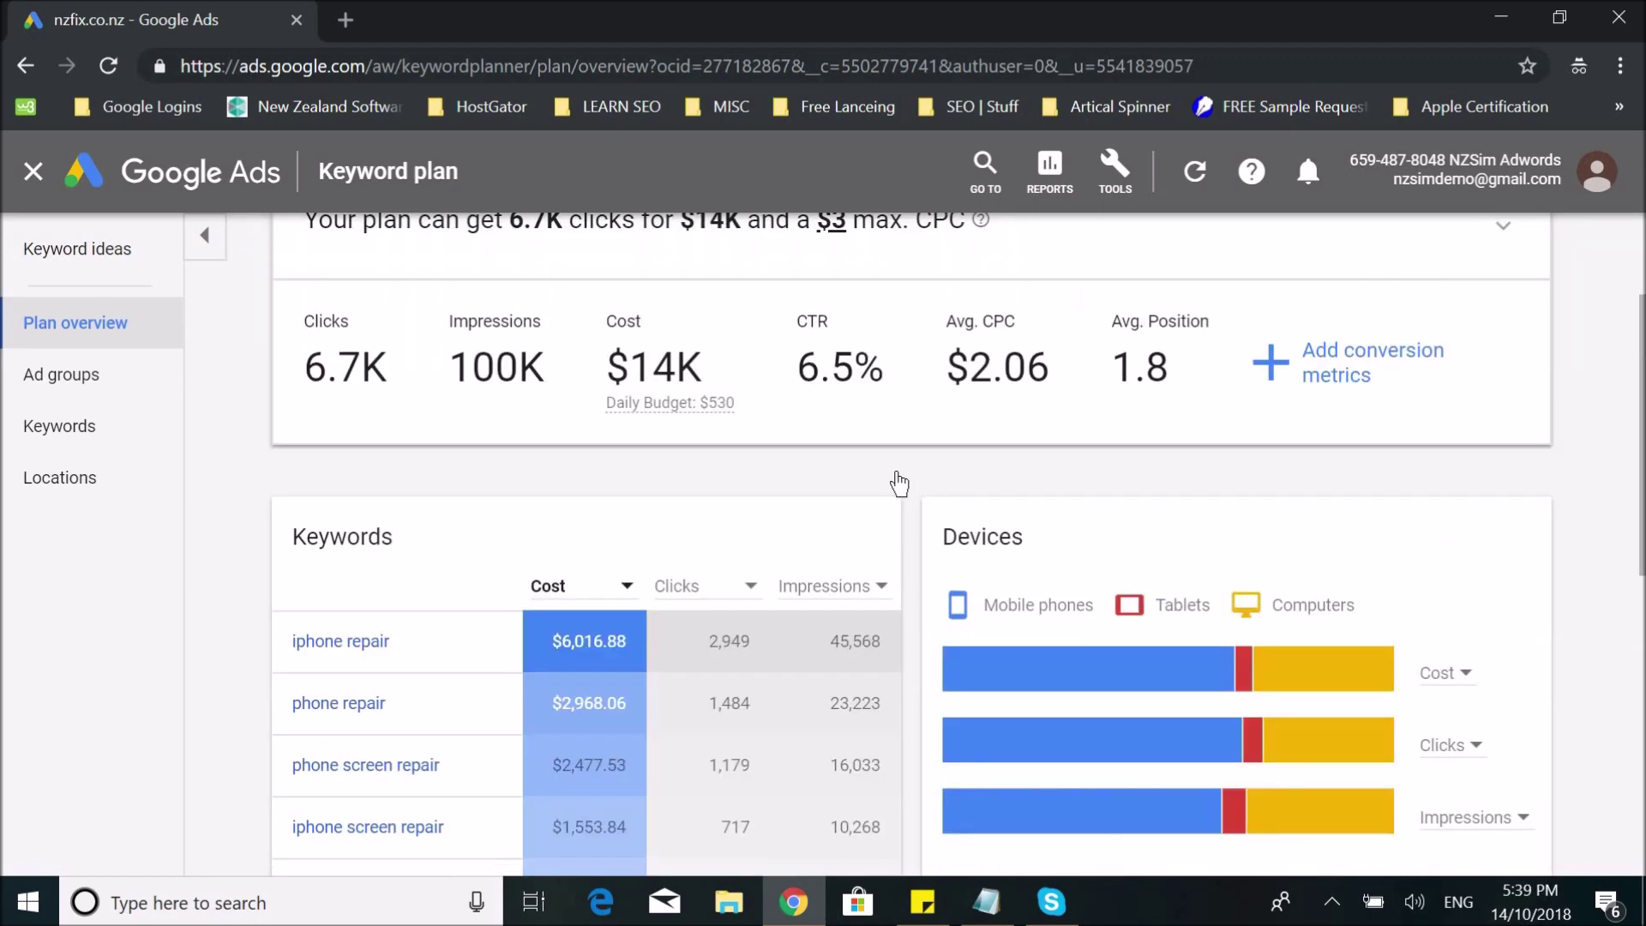
scroll(894, 478, "down", 2)
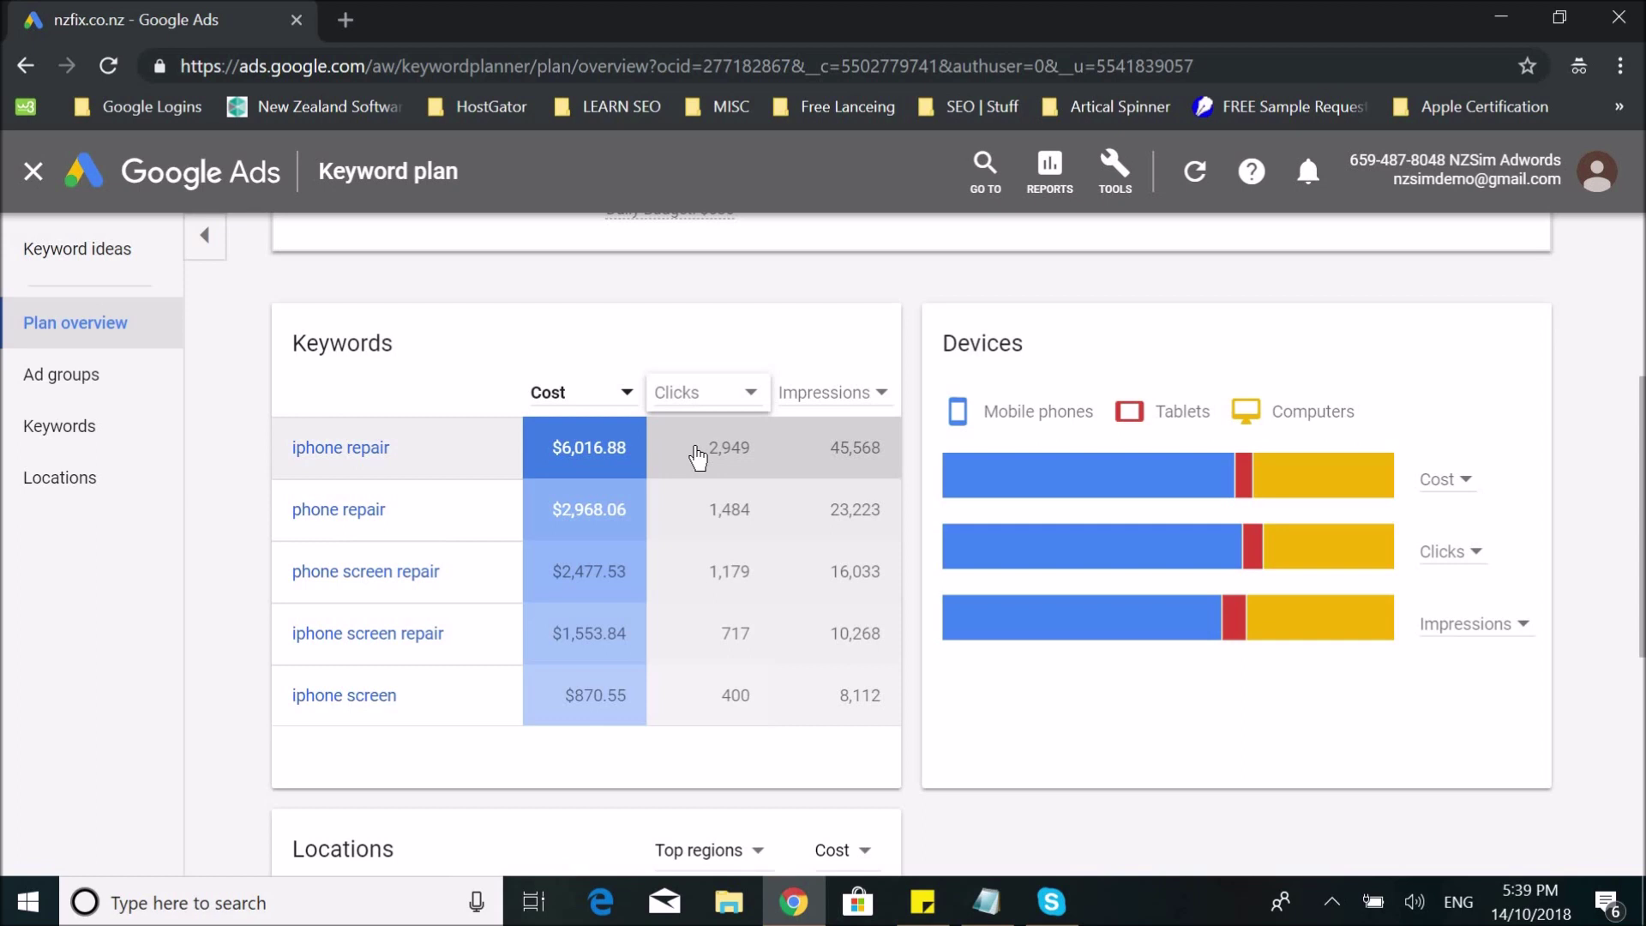
- Examine the forecast clicks and impressions of iphone repair, the plan's daily budget and the regional cost breakdown
left_click_drag(698, 441, 751, 446)
left_click_drag(826, 448, 890, 456)
left_click_drag(704, 456, 760, 460)
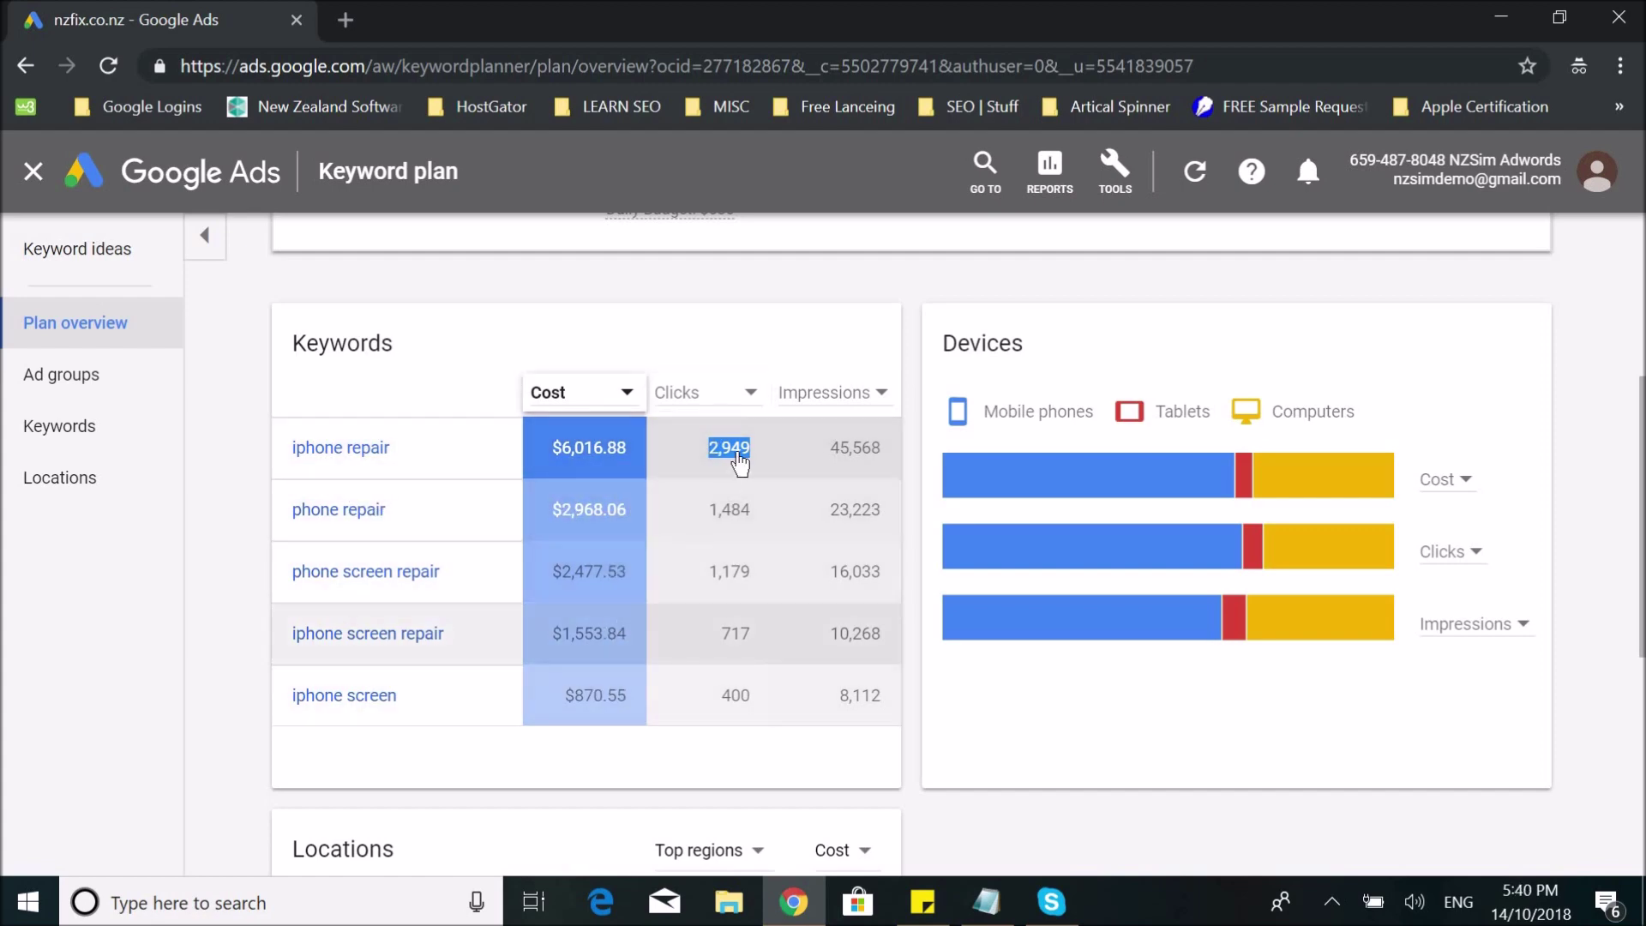
scroll(711, 570, "up", 5)
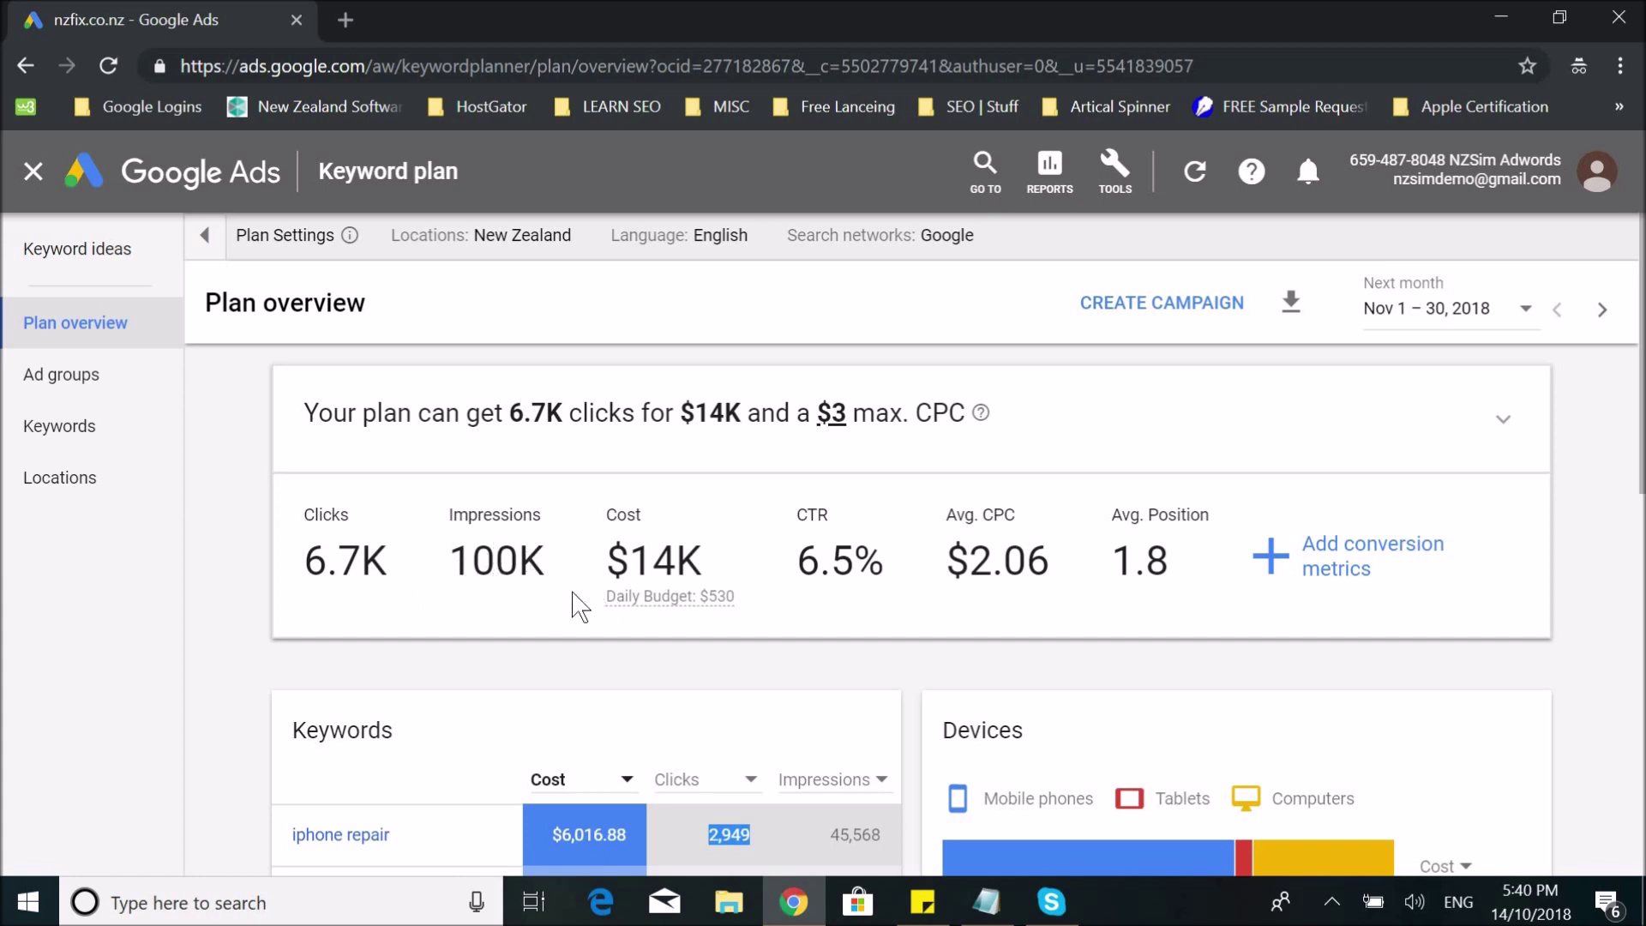
left_click_drag(720, 569, 754, 595)
left_click(646, 612)
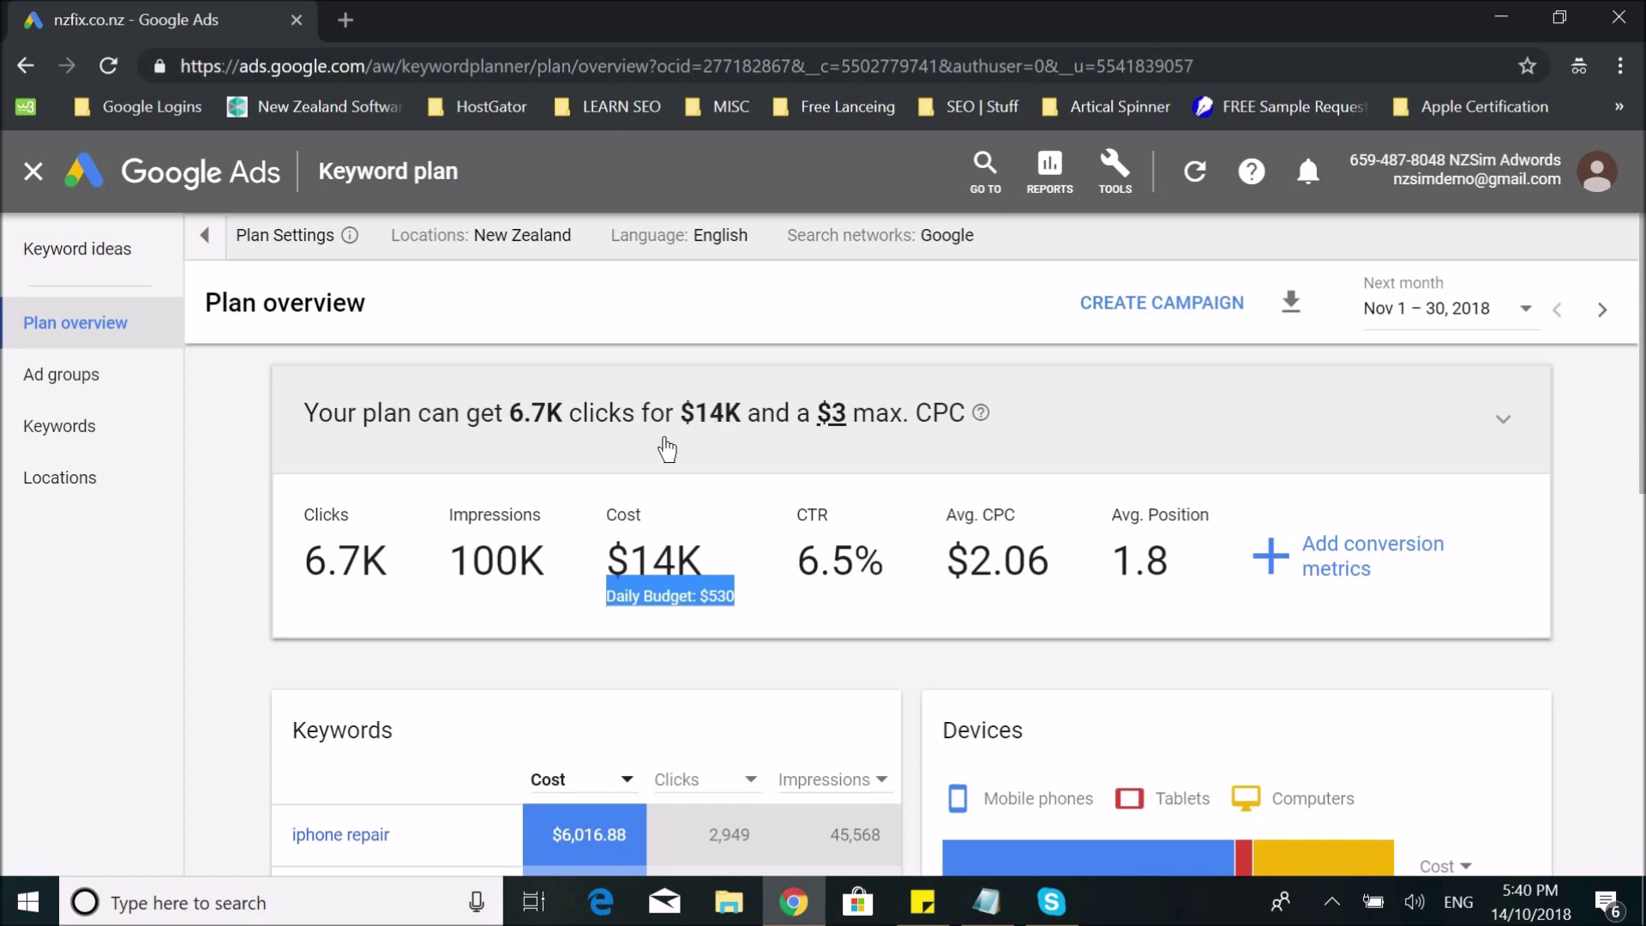
scroll(1037, 394, "down", 10)
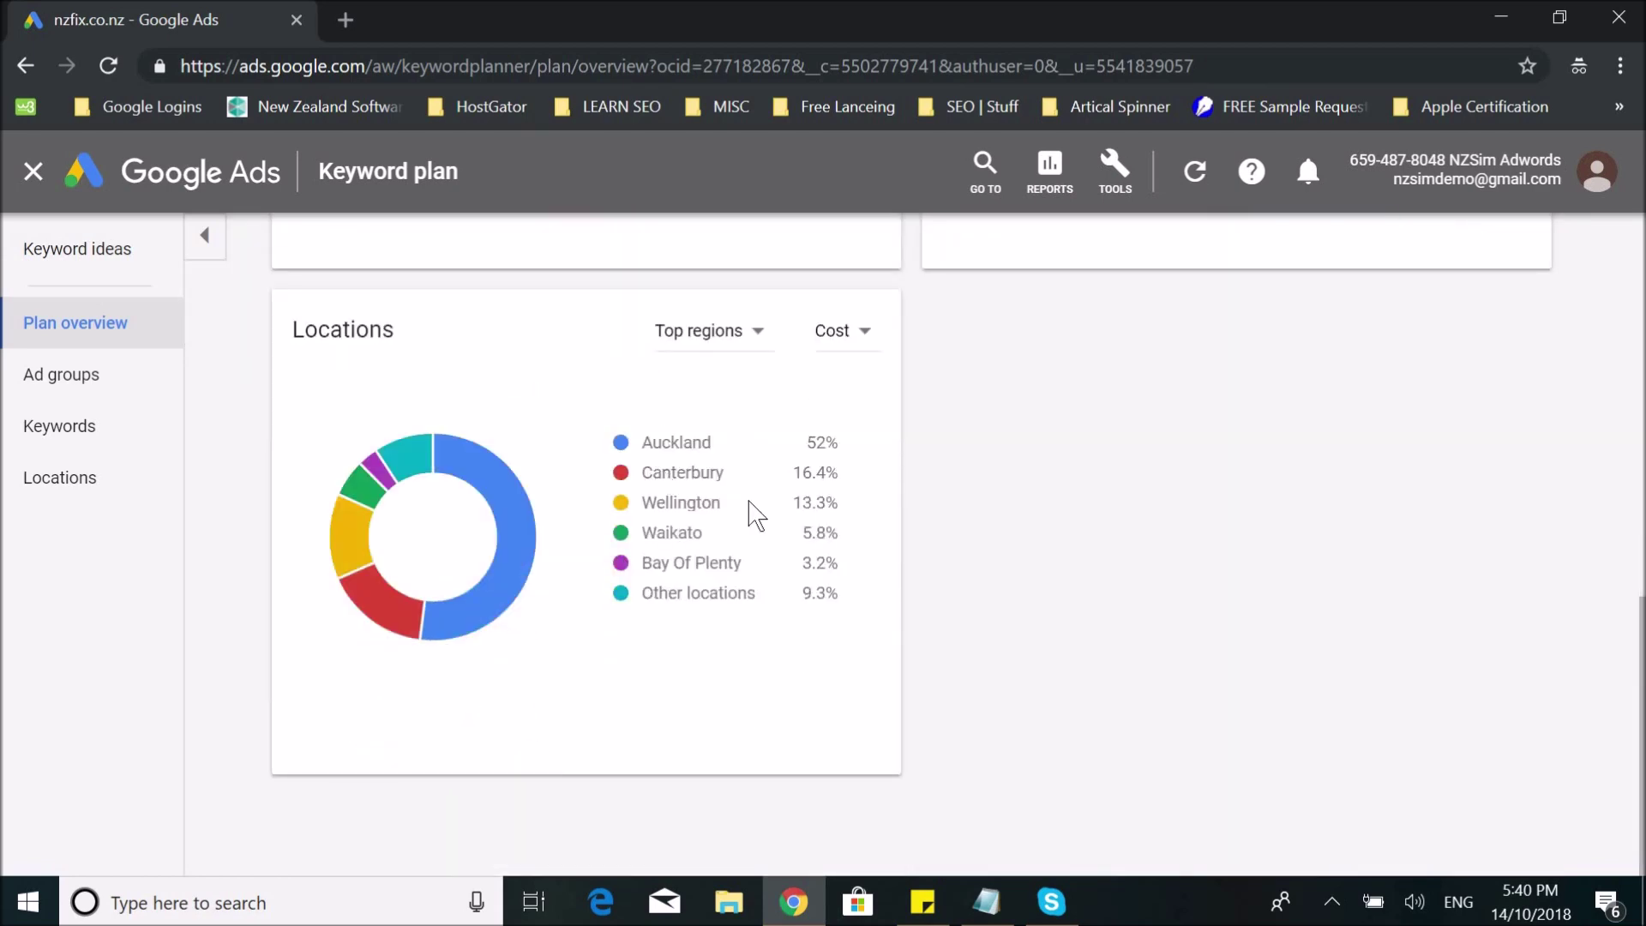
scroll(754, 513, "up", 10)
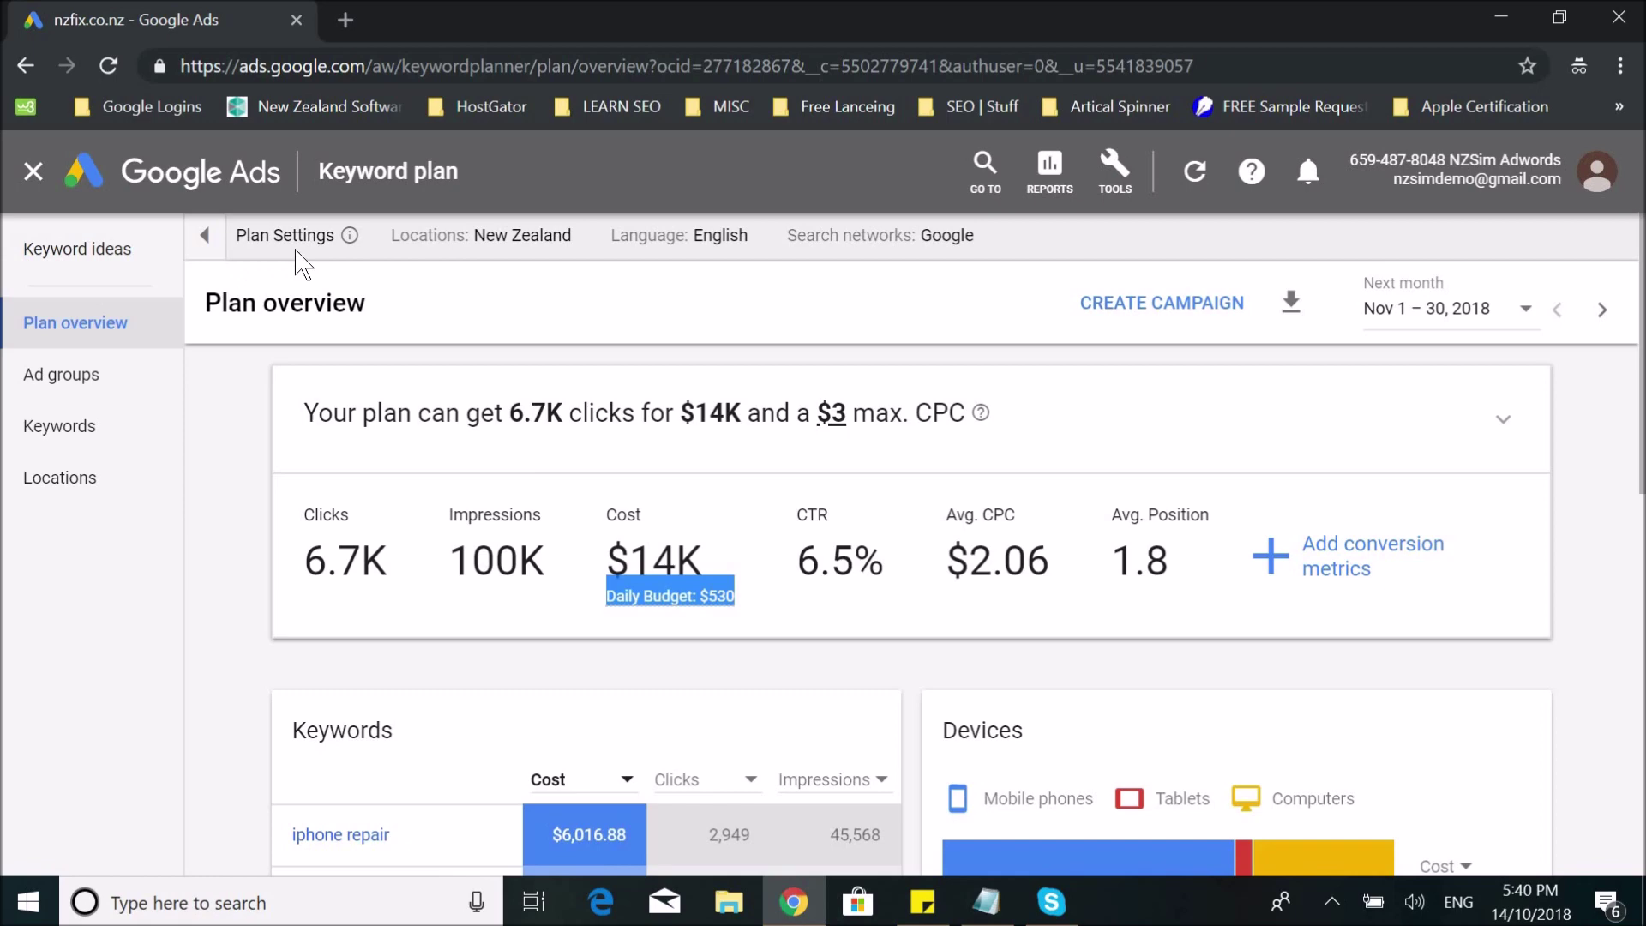
- Review the plan's location targeting, language and search network settings, picking Google as the search network
left_click(587, 233)
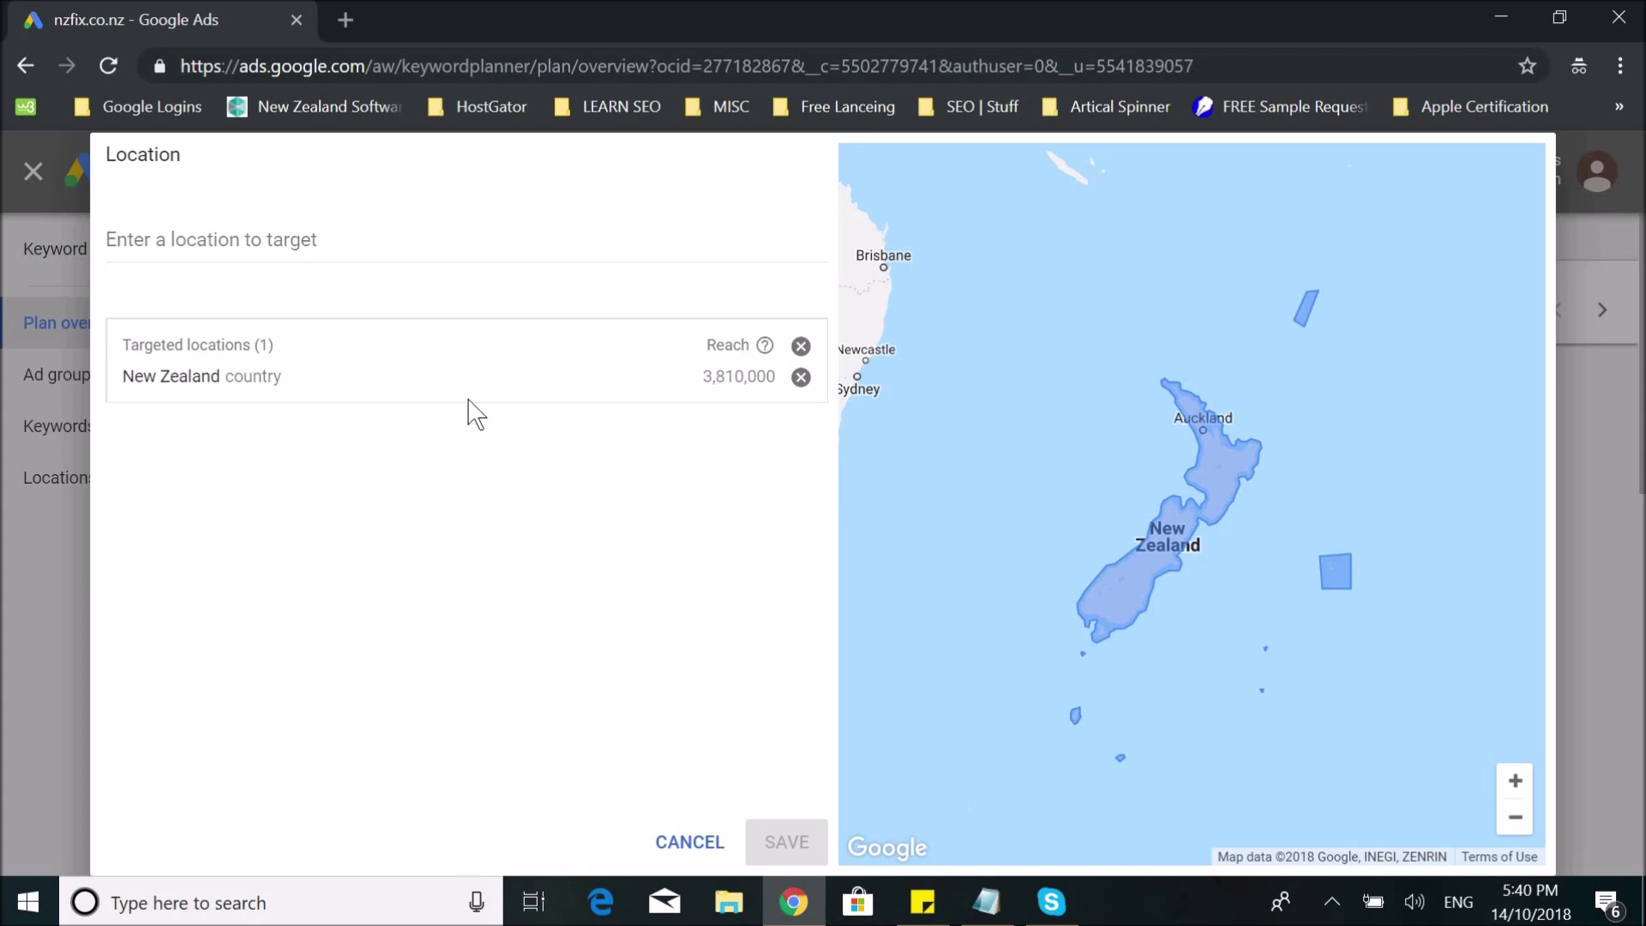
left_click(422, 250)
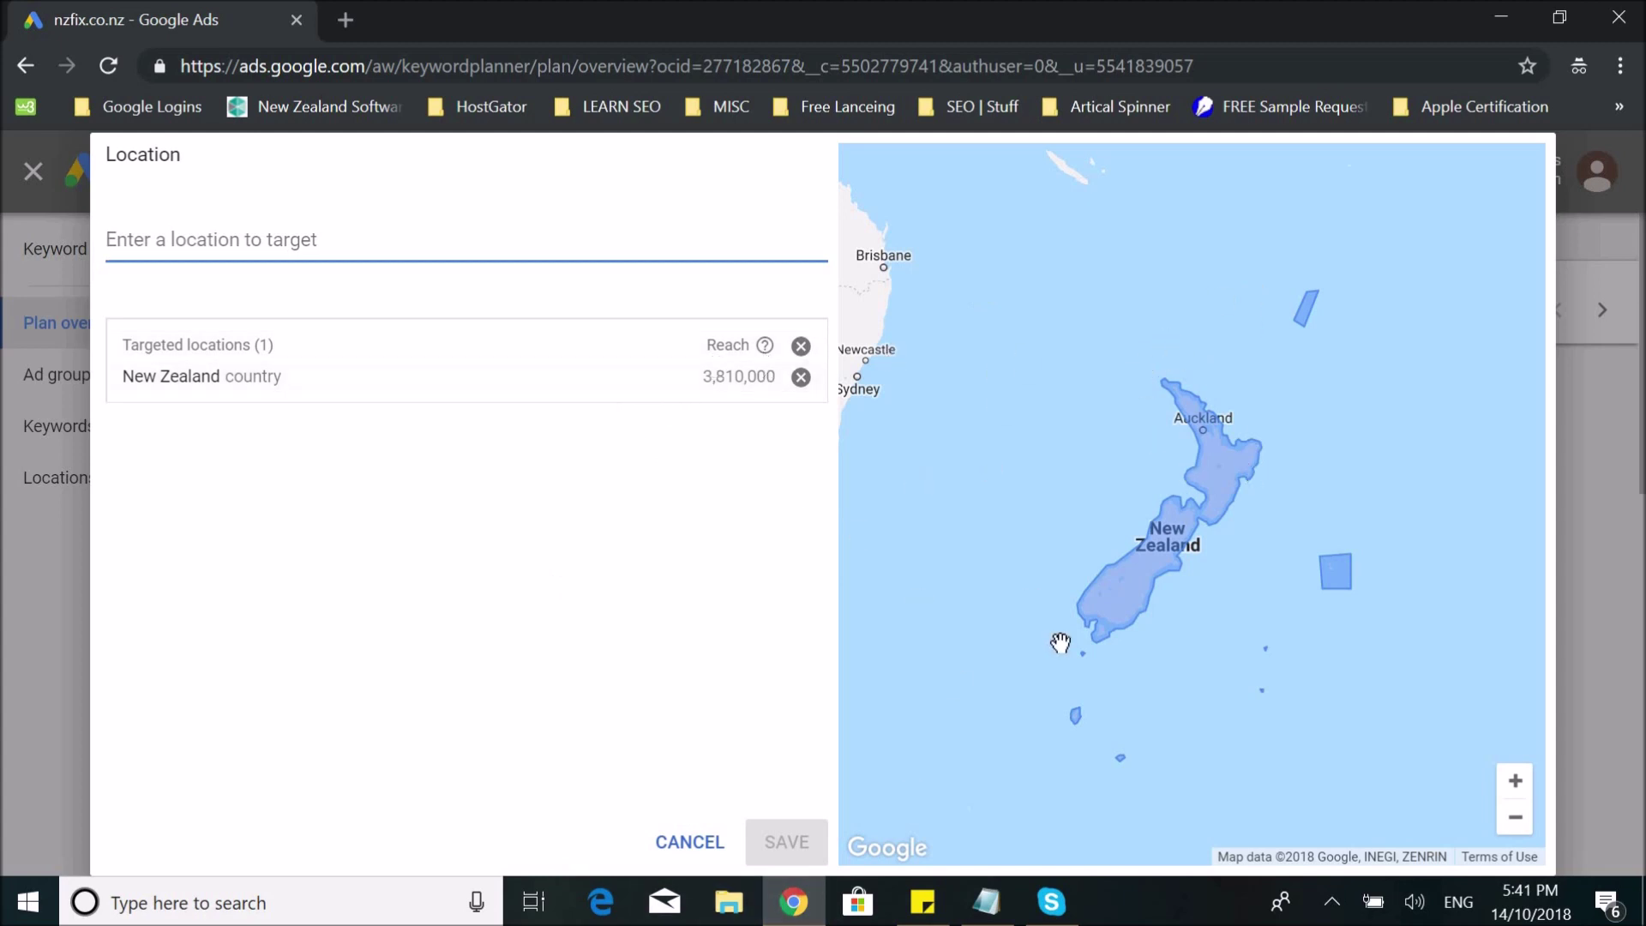
left_click(691, 848)
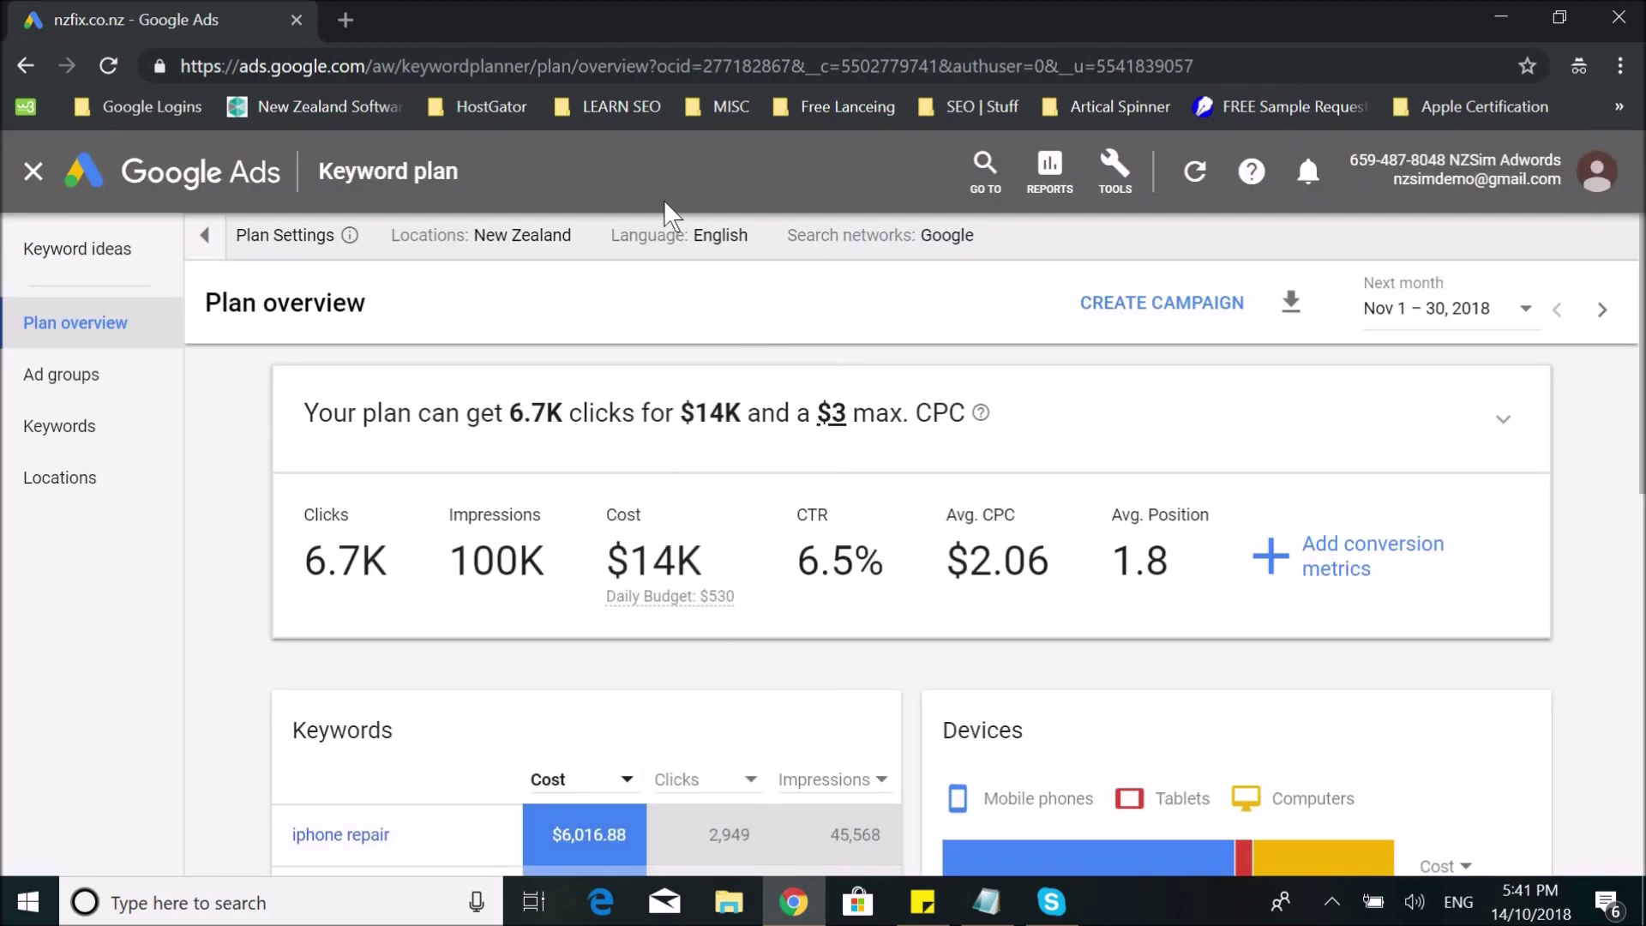
left_click(728, 241)
left_click(1133, 240)
left_click(992, 242)
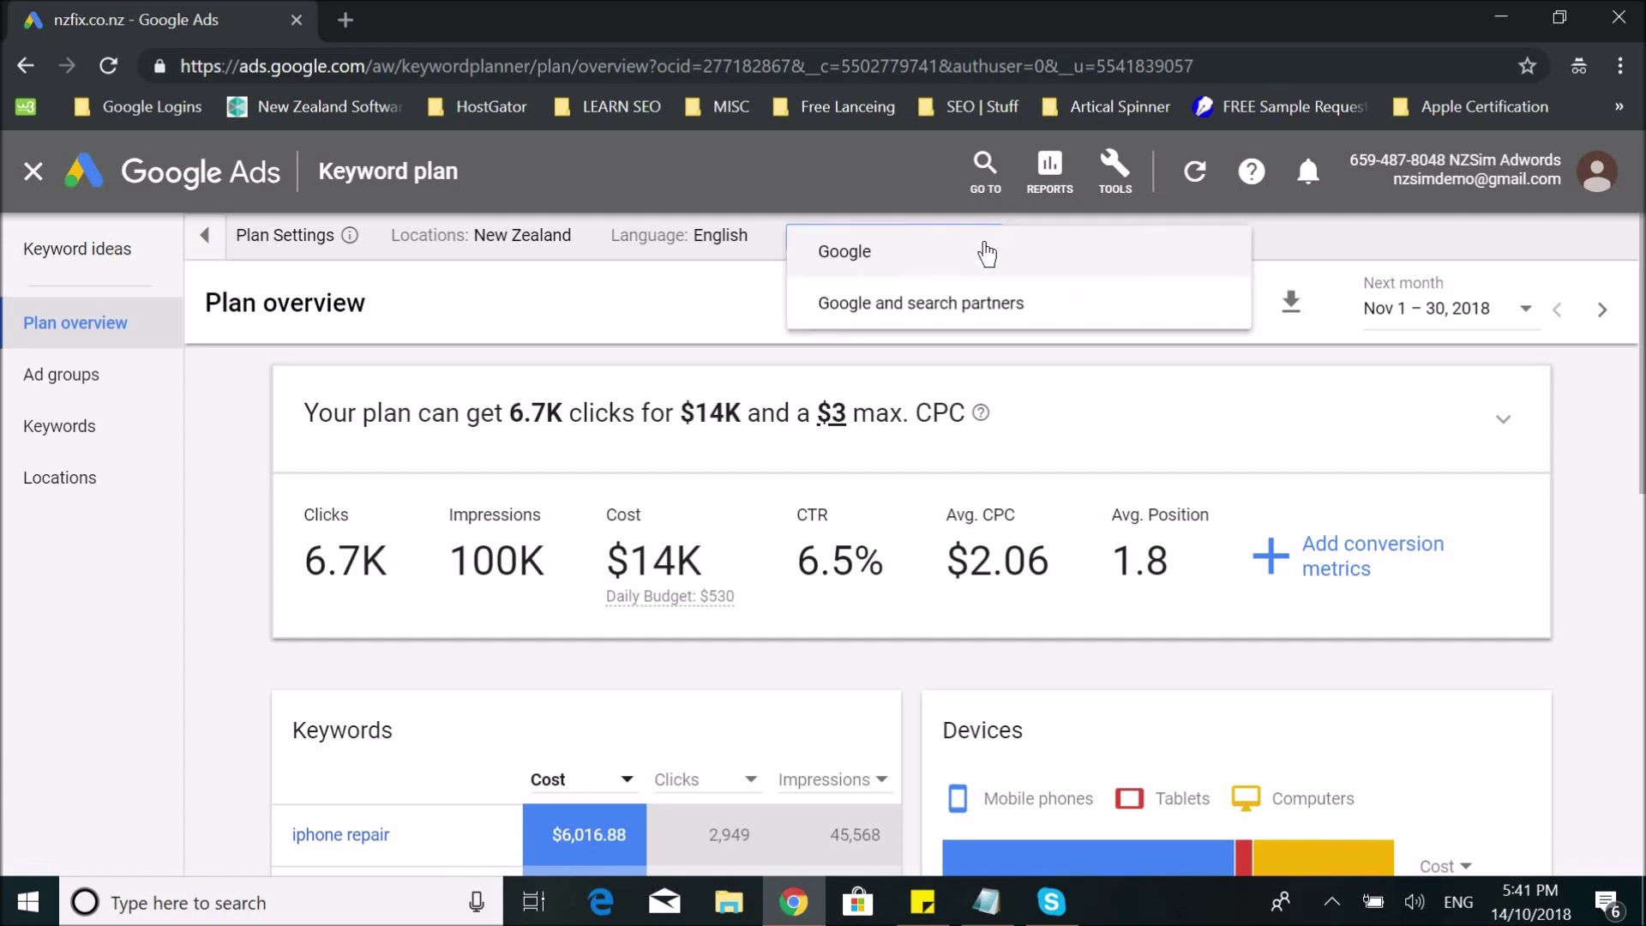
left_click(865, 264)
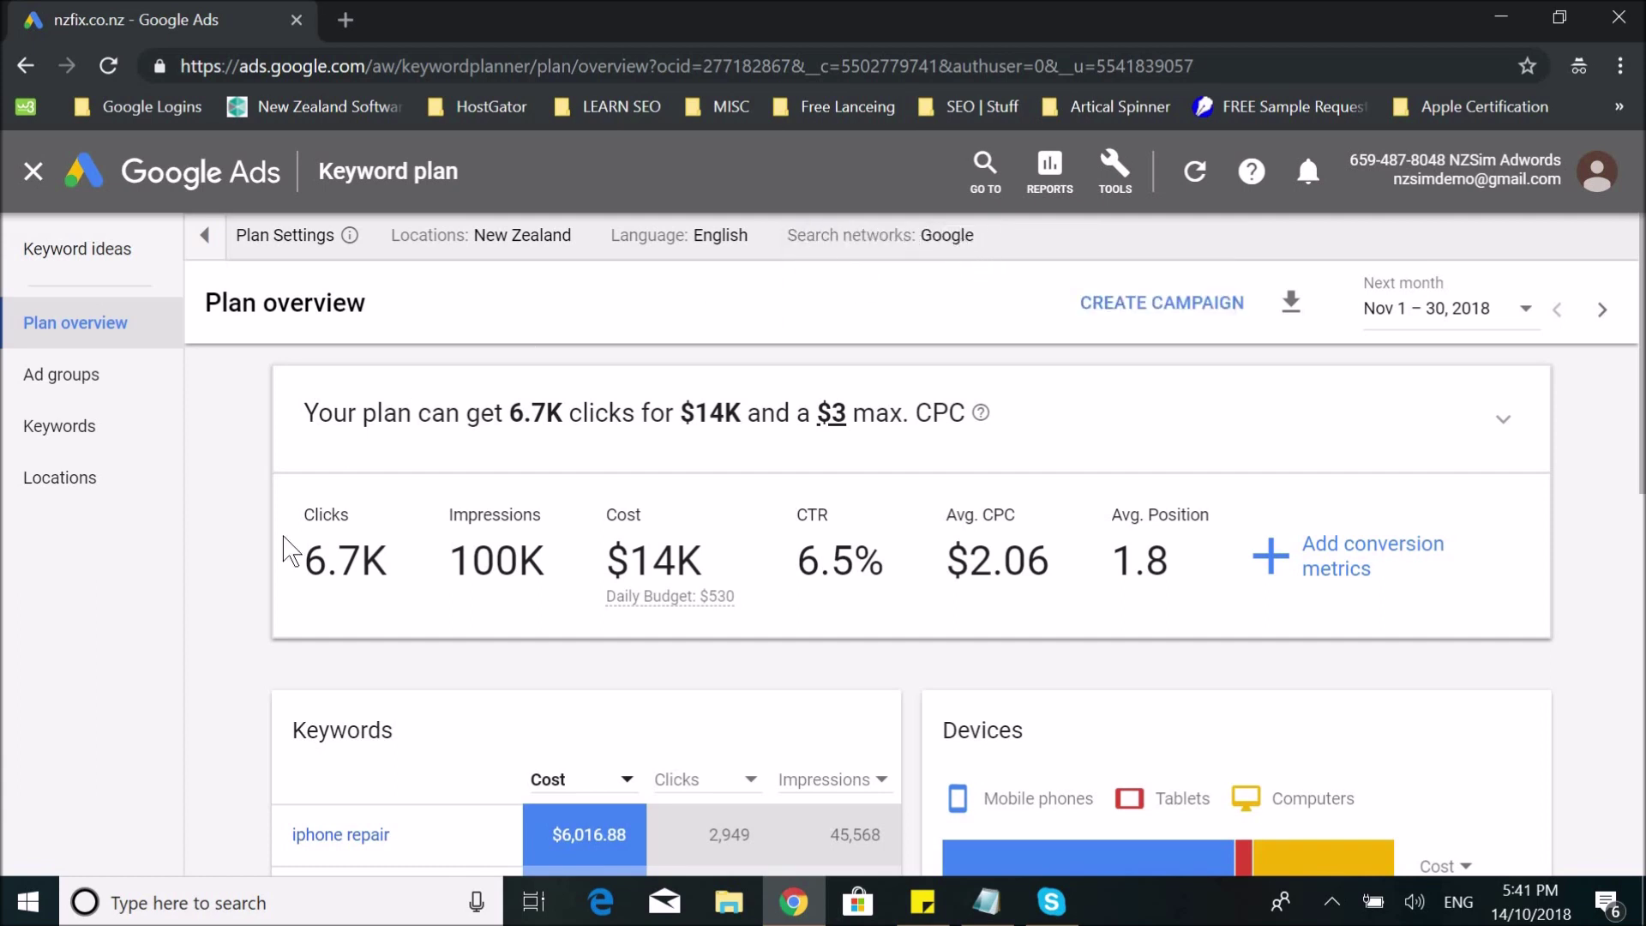
- Set the search networks of the keyword ideas to Google and search partners, and look through the resulting keyword list
left_click(35, 247)
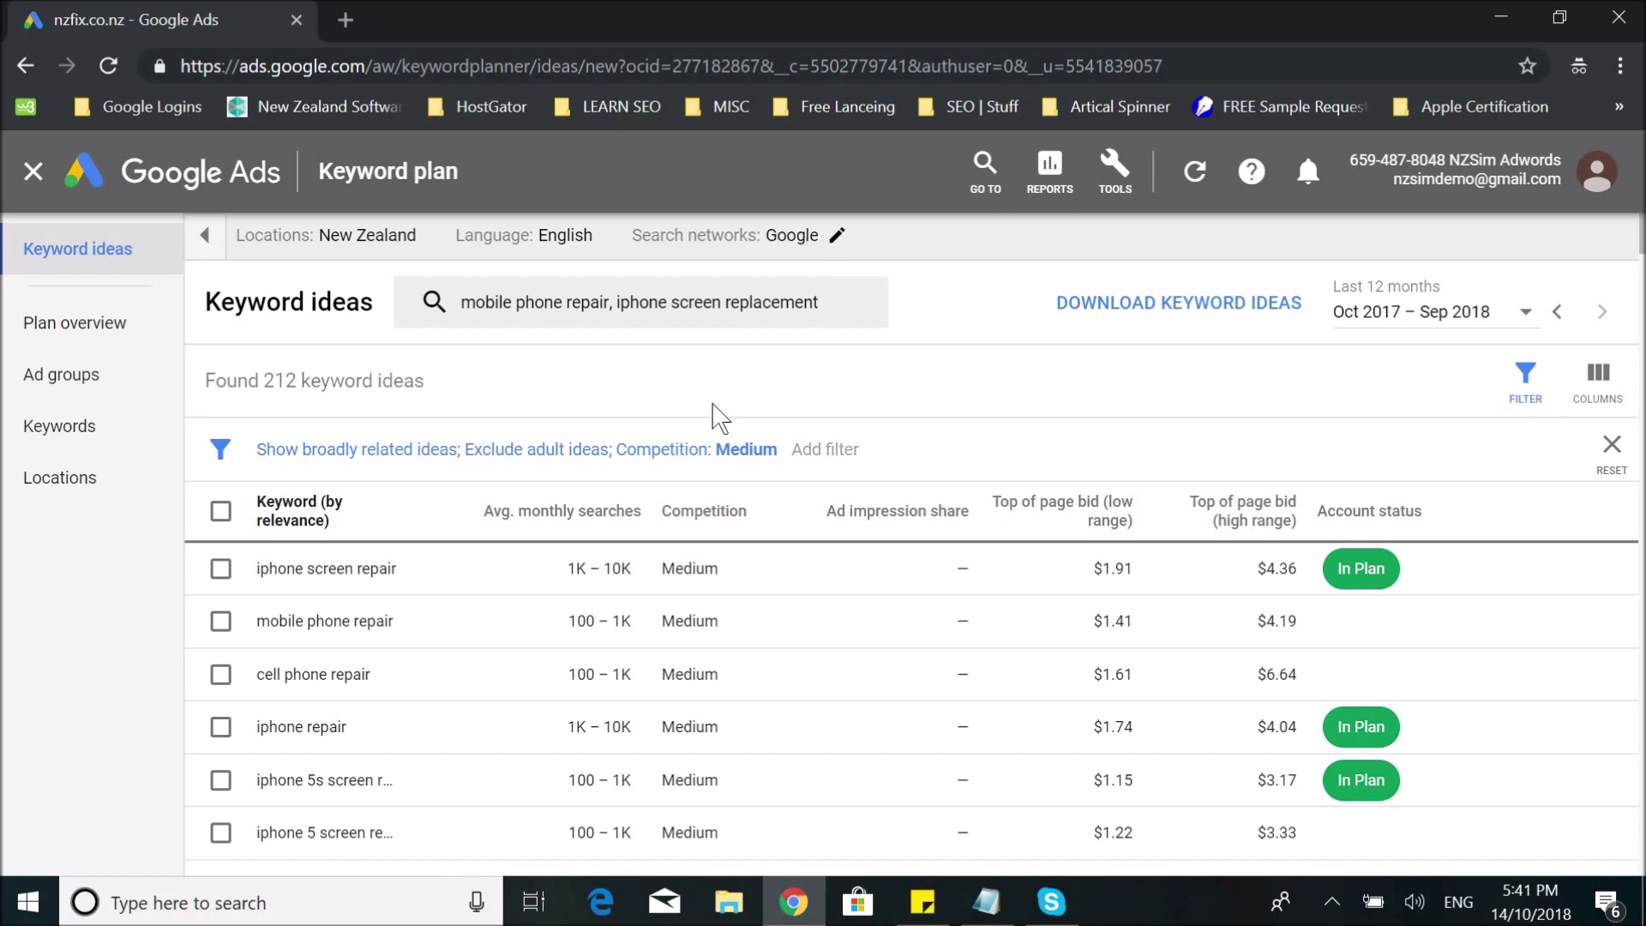
left_click(837, 240)
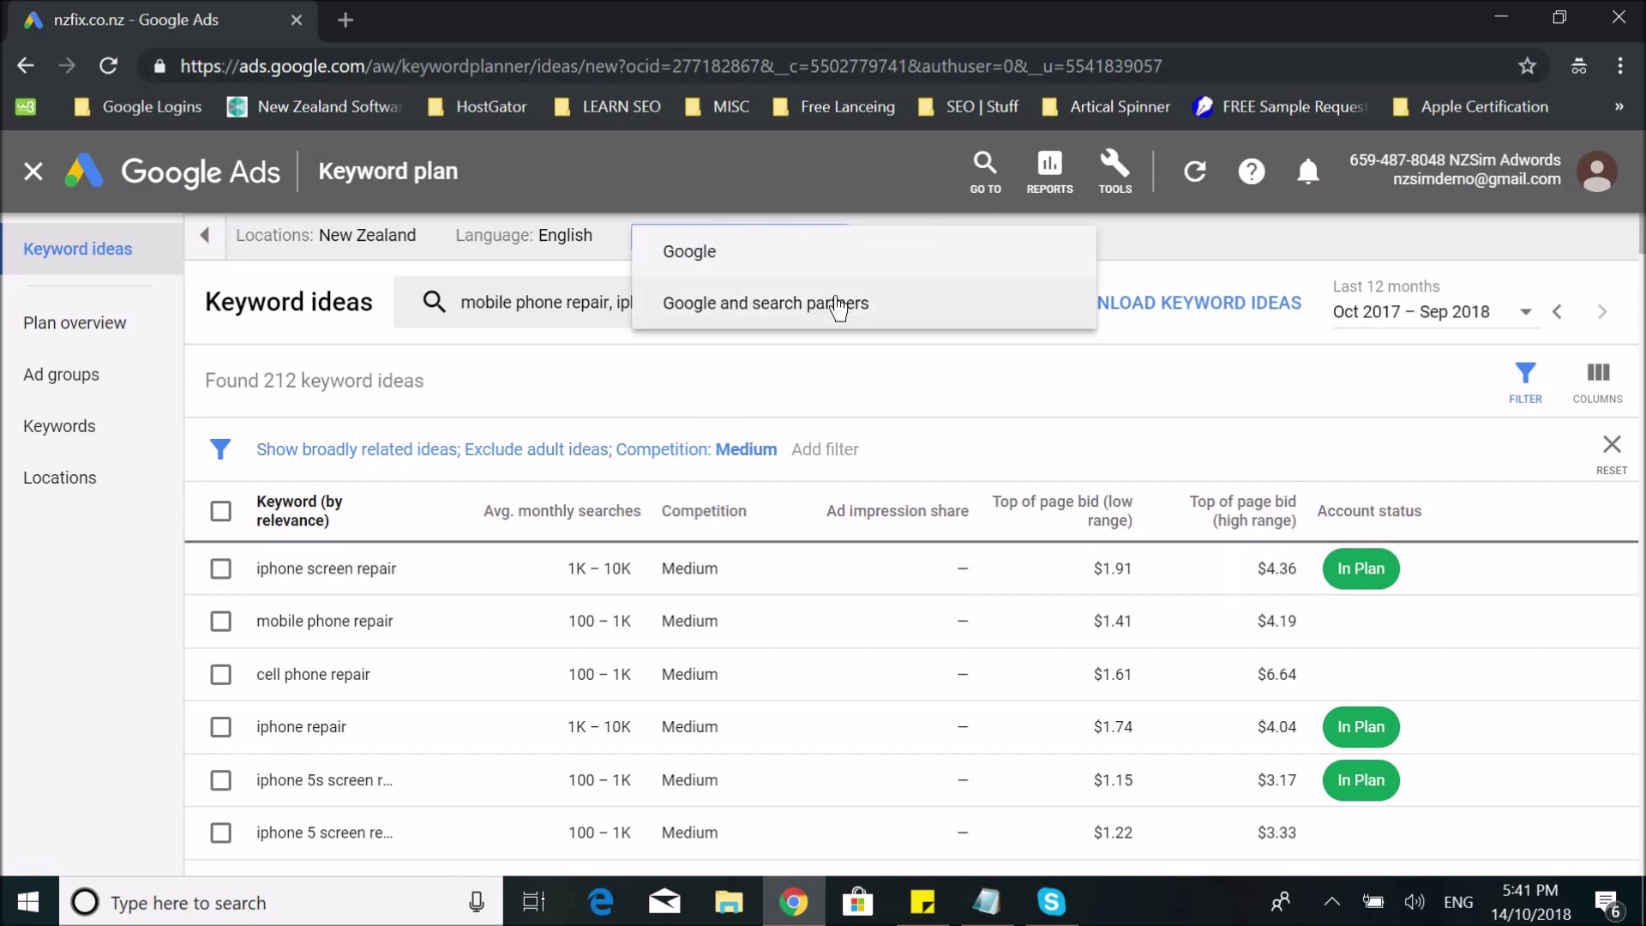
left_click(819, 322)
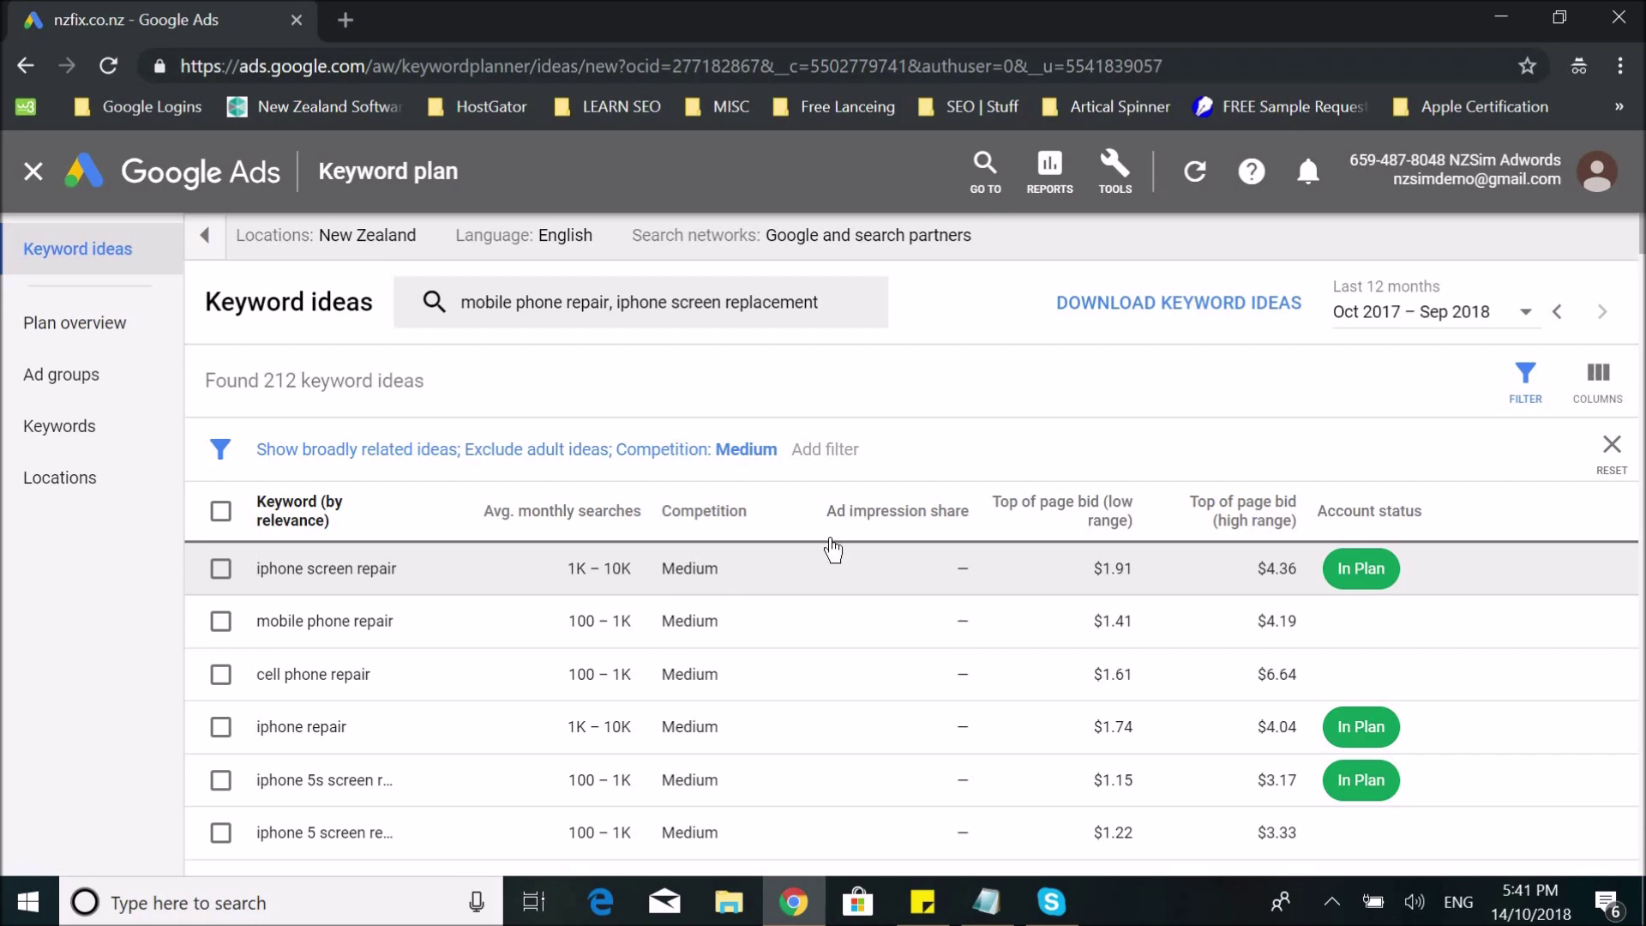
scroll(644, 618, "down", 2)
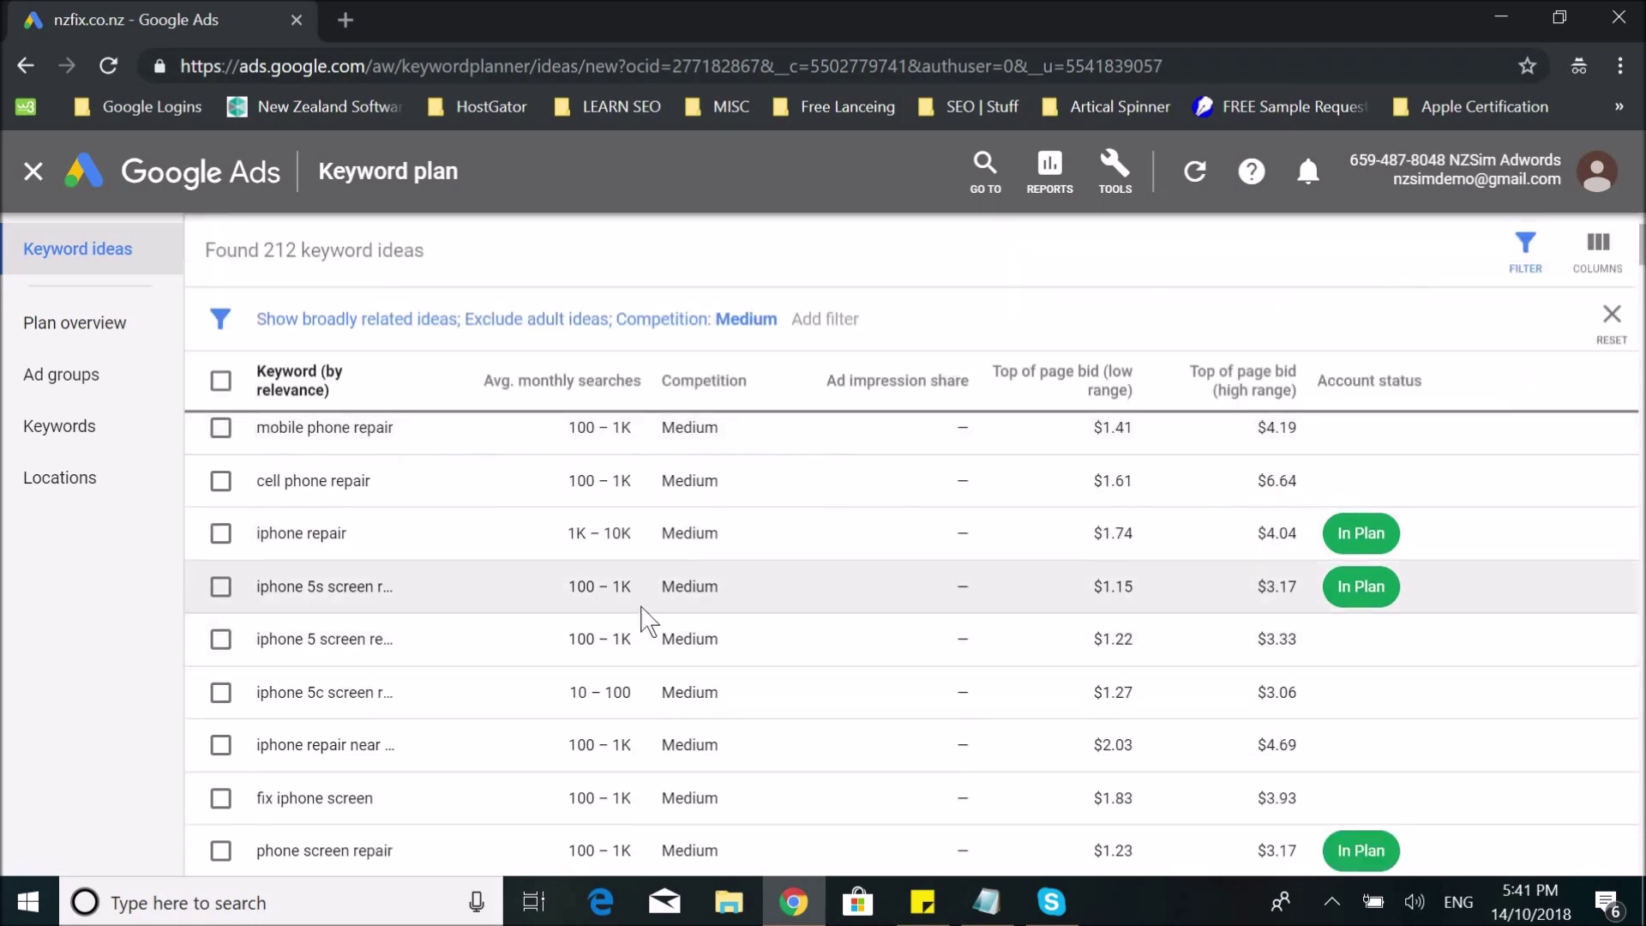
- Check which search network options are available for the keyword ideas
scroll(677, 583, "up", 2)
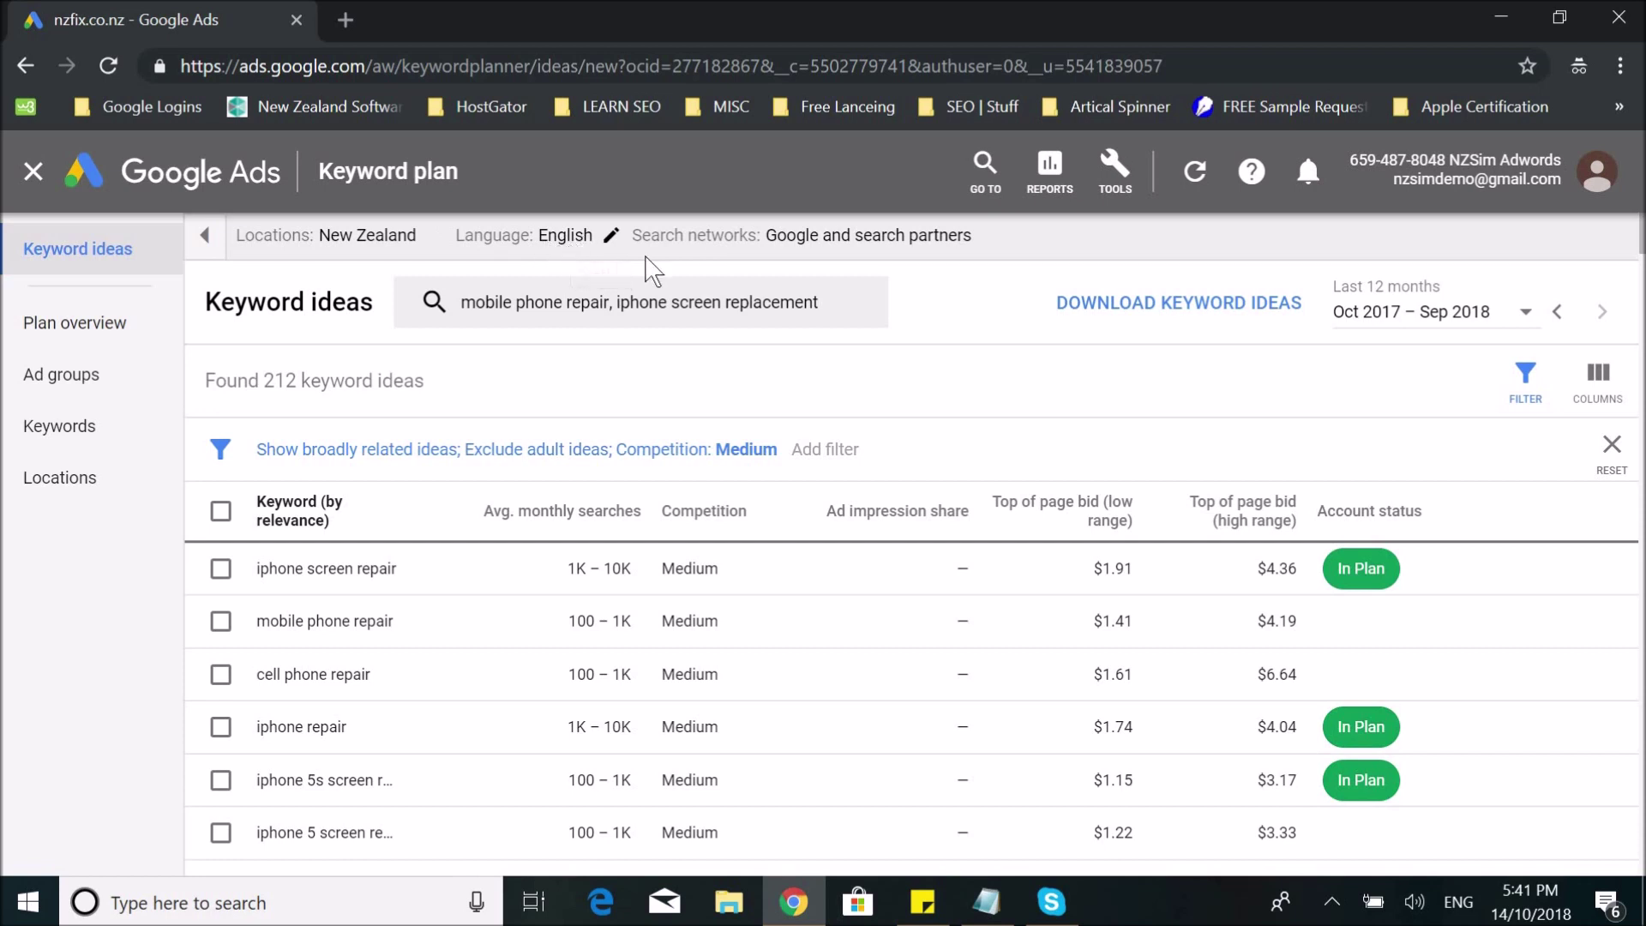
left_click(864, 240)
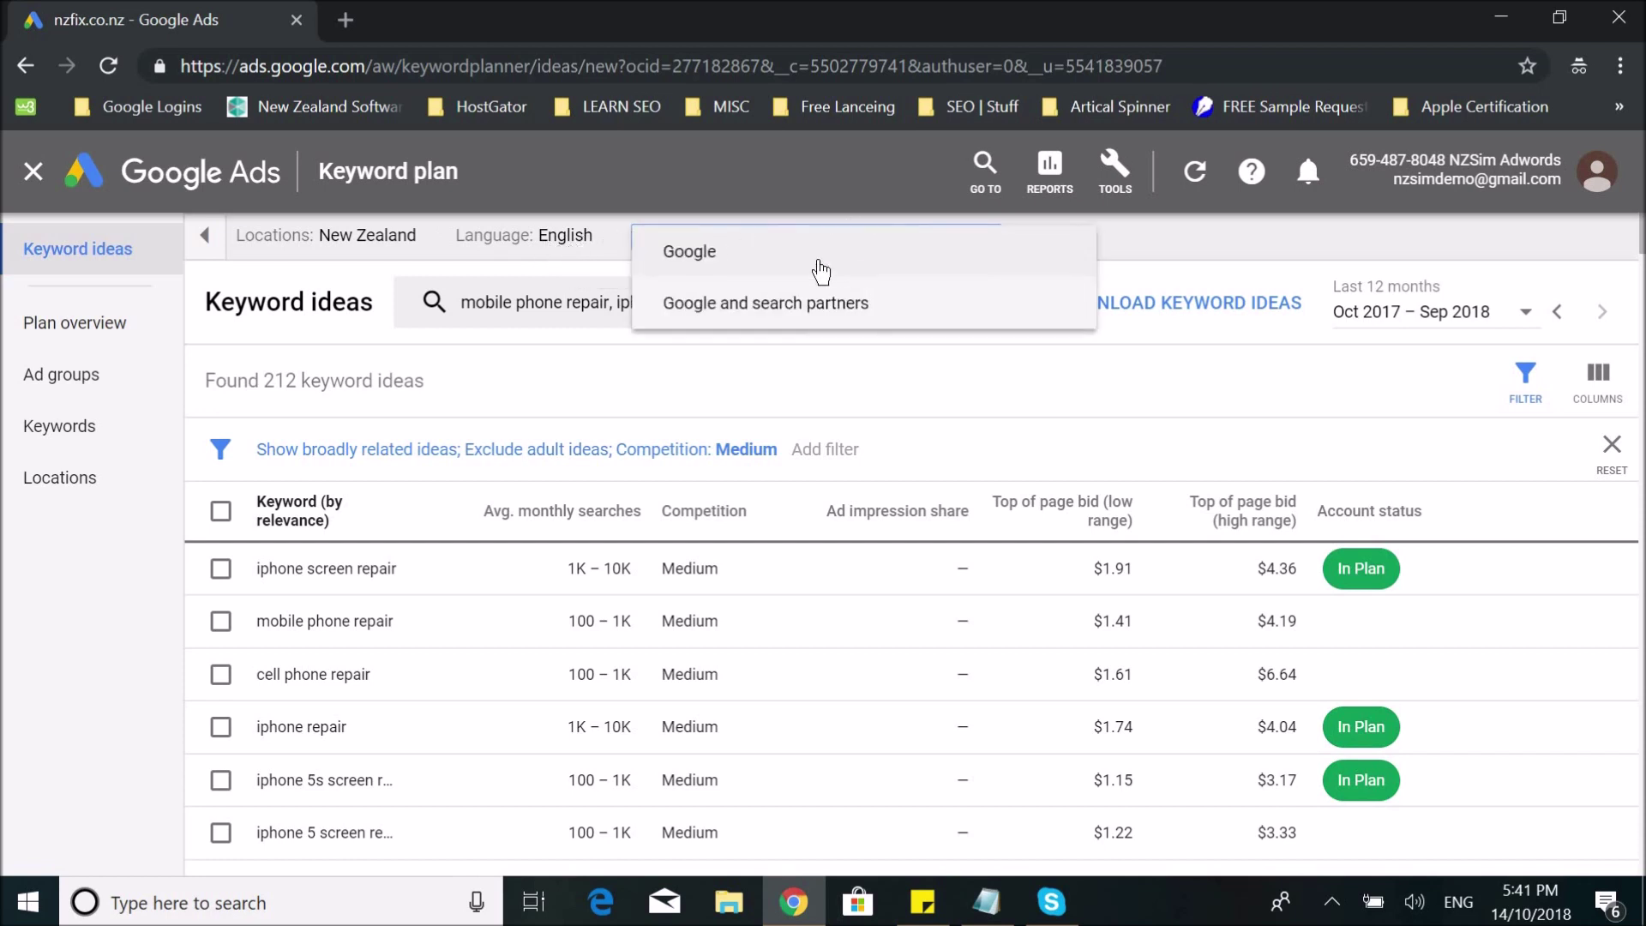
left_click(816, 258)
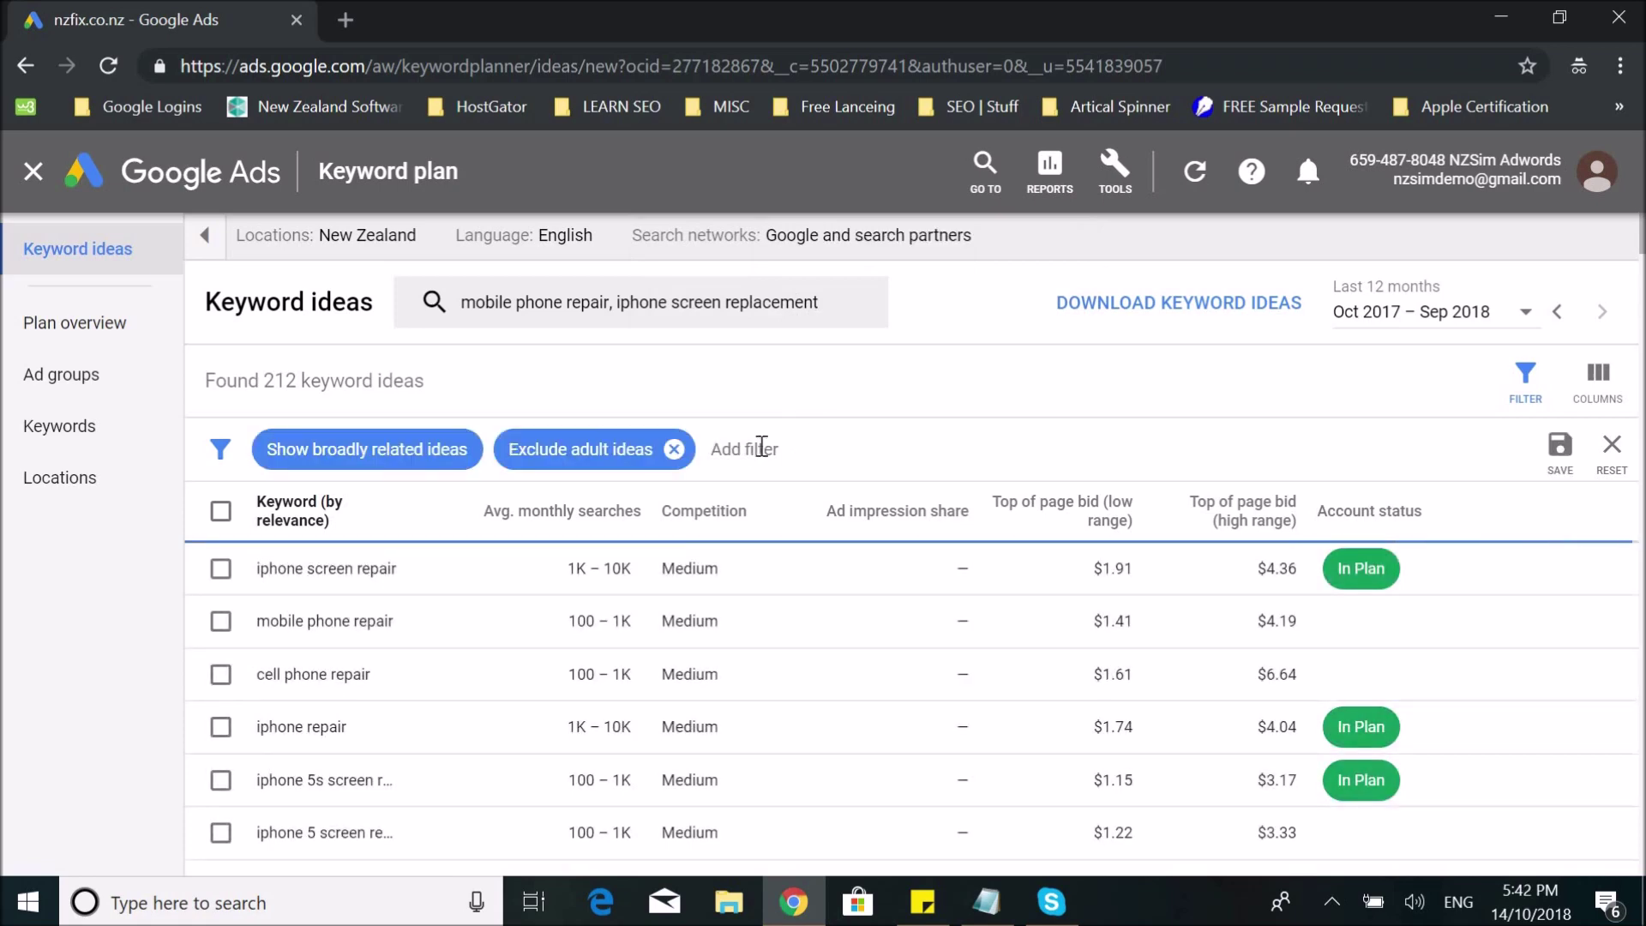
- Remove the Medium competition filter from the keyword ideas and look through the other filter types that can be added
left_click(746, 450)
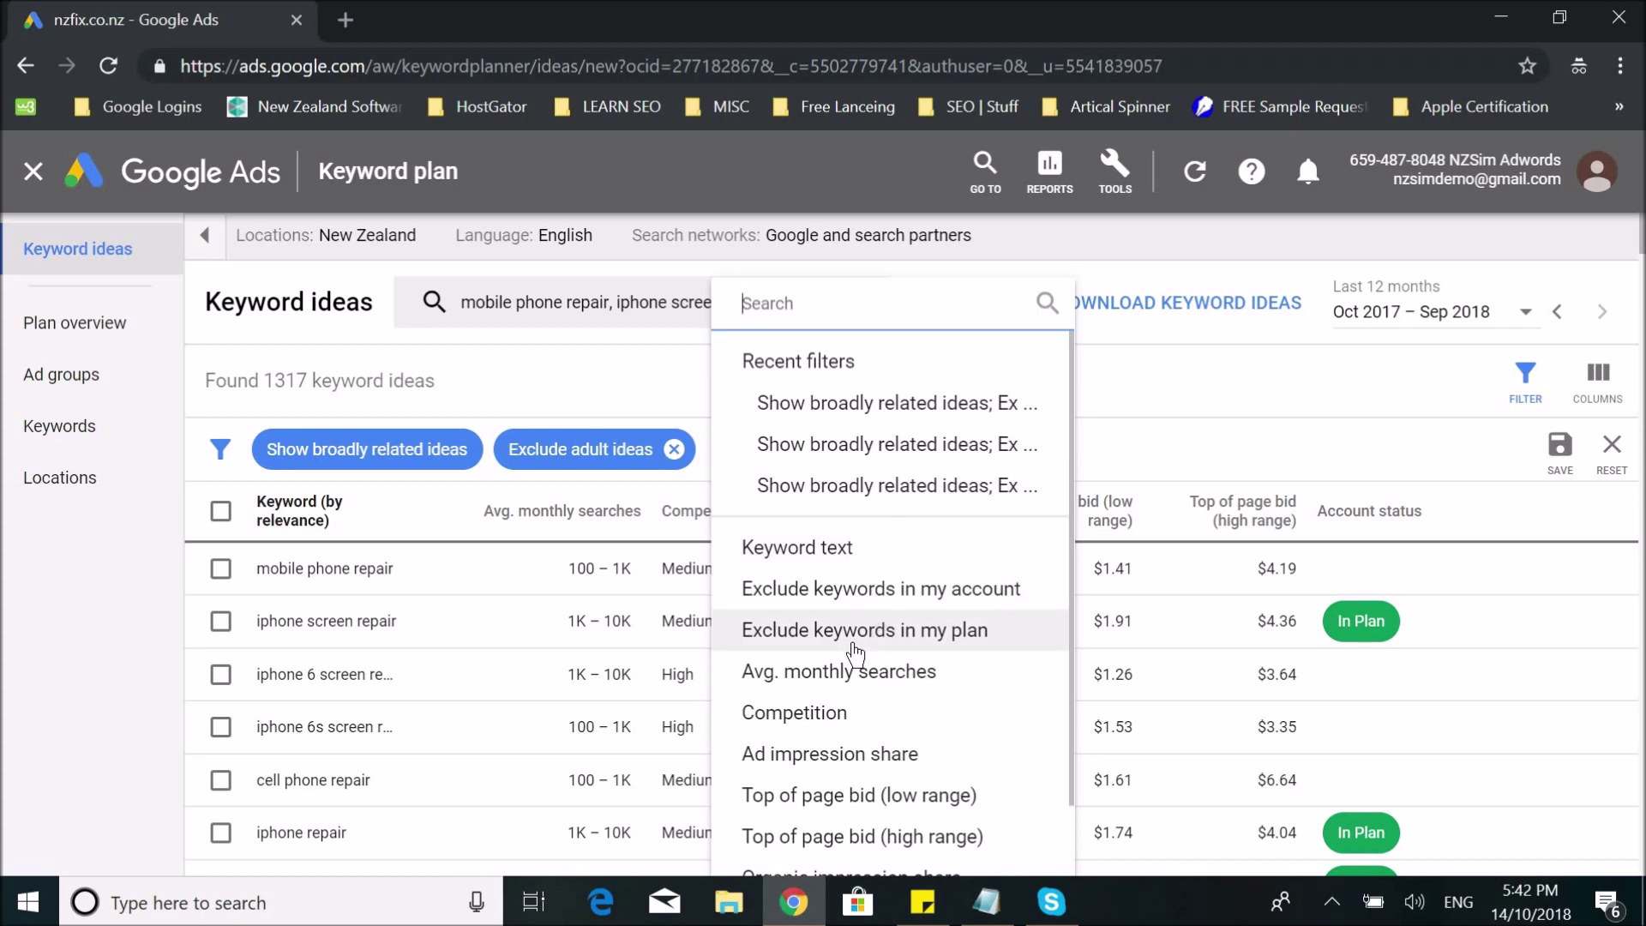
scroll(855, 656, "down", 1)
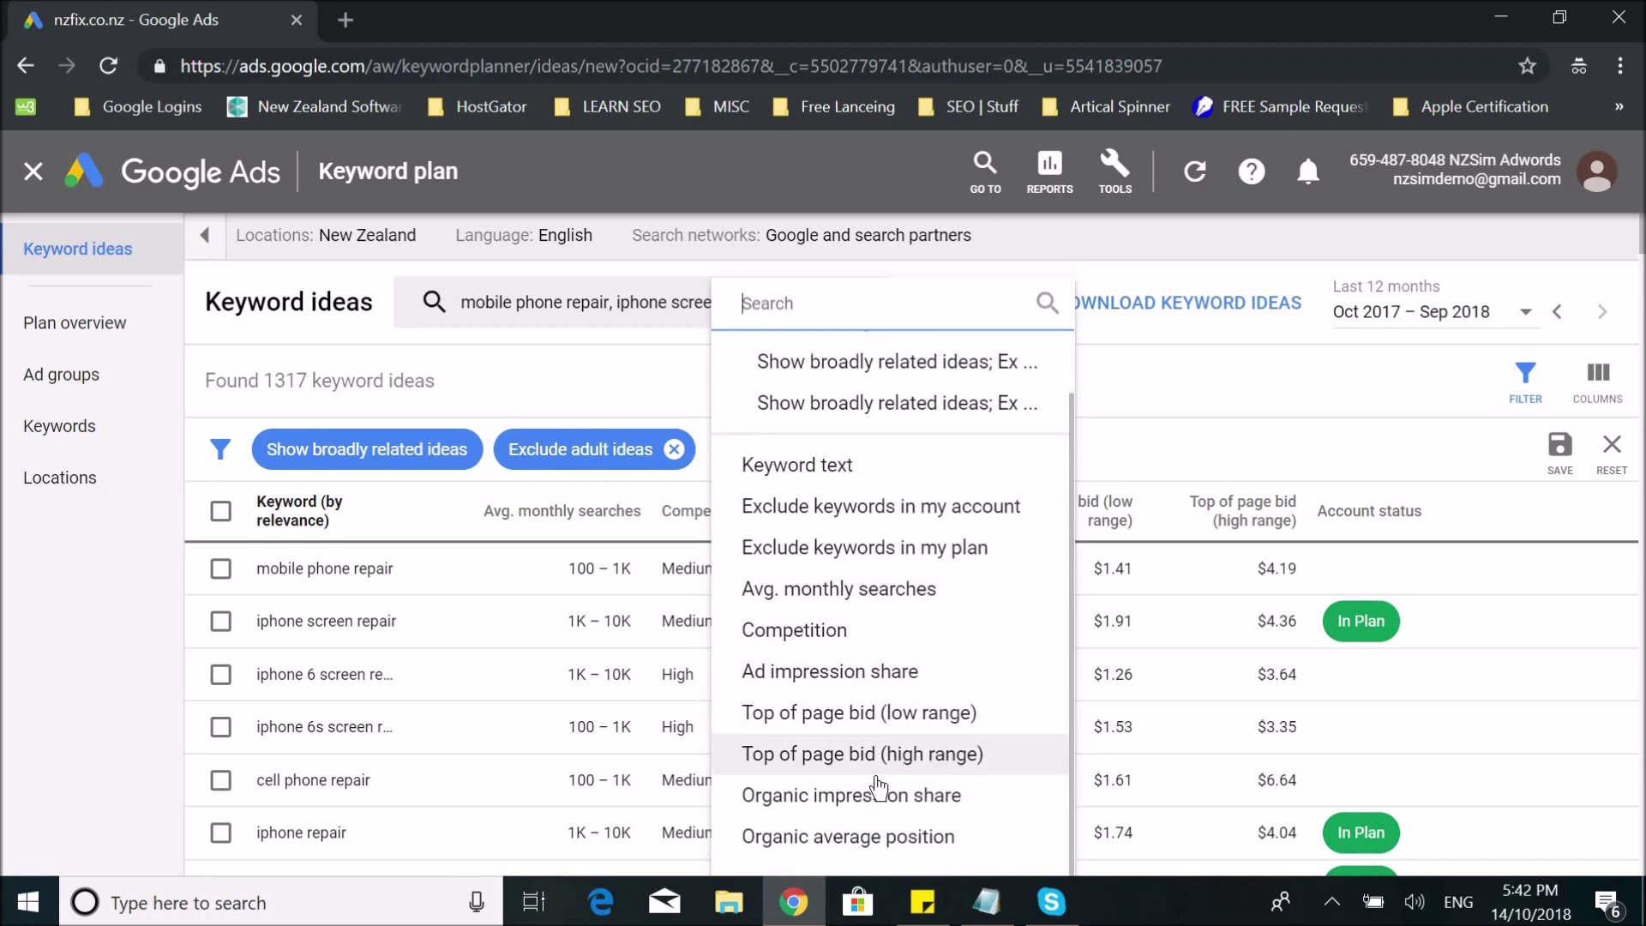
left_click(1149, 377)
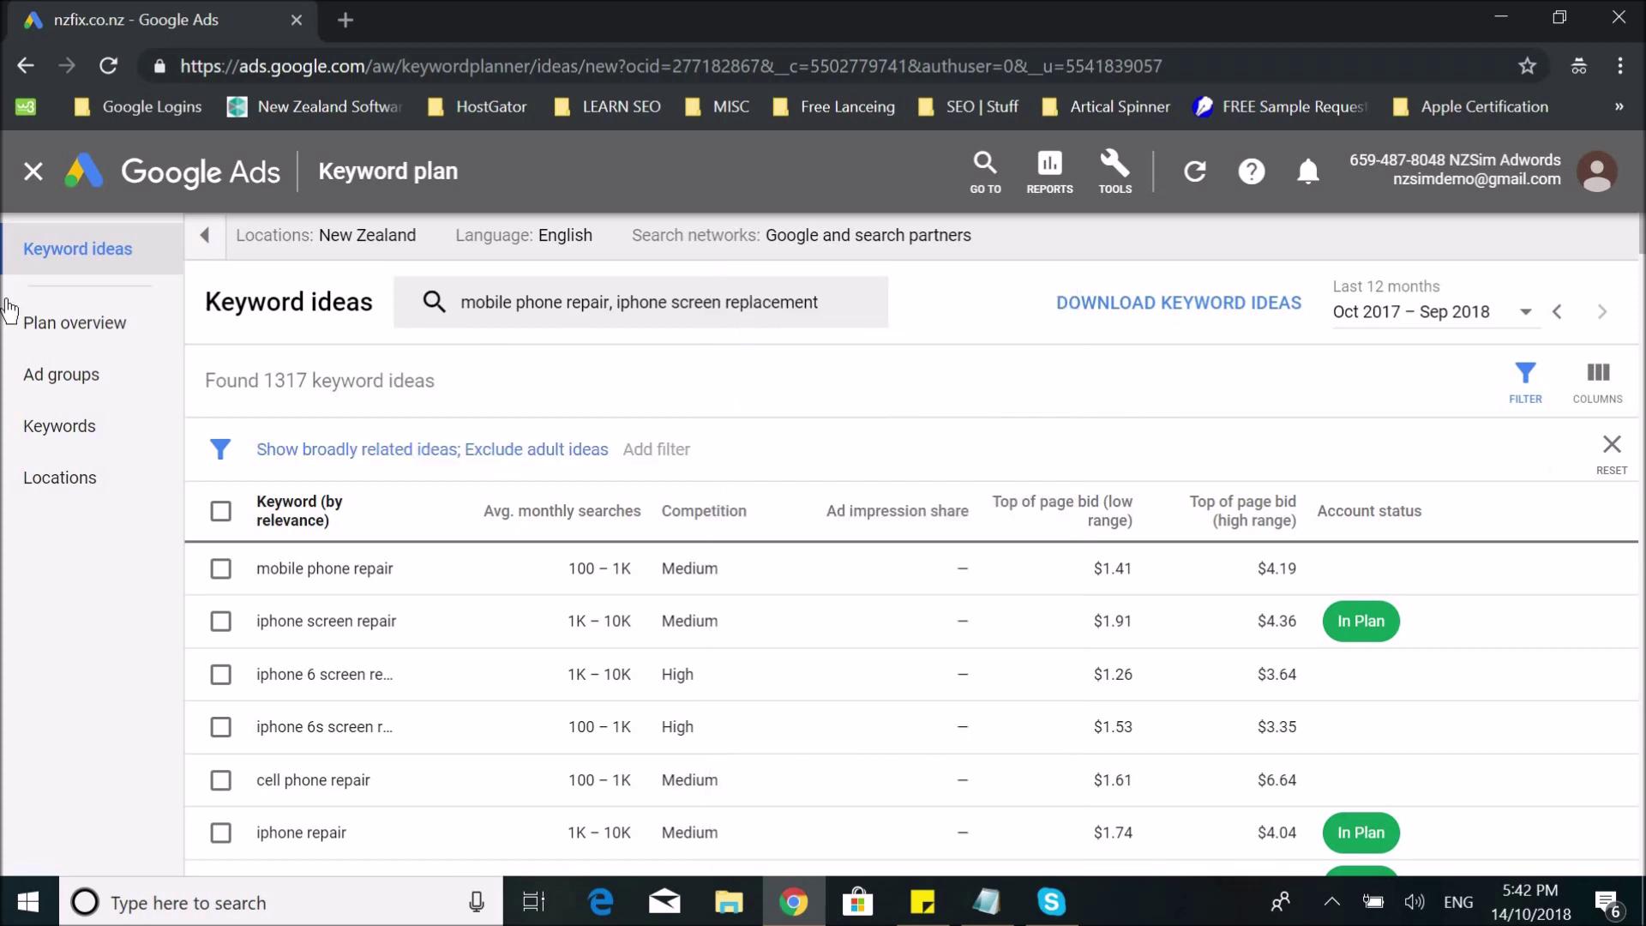